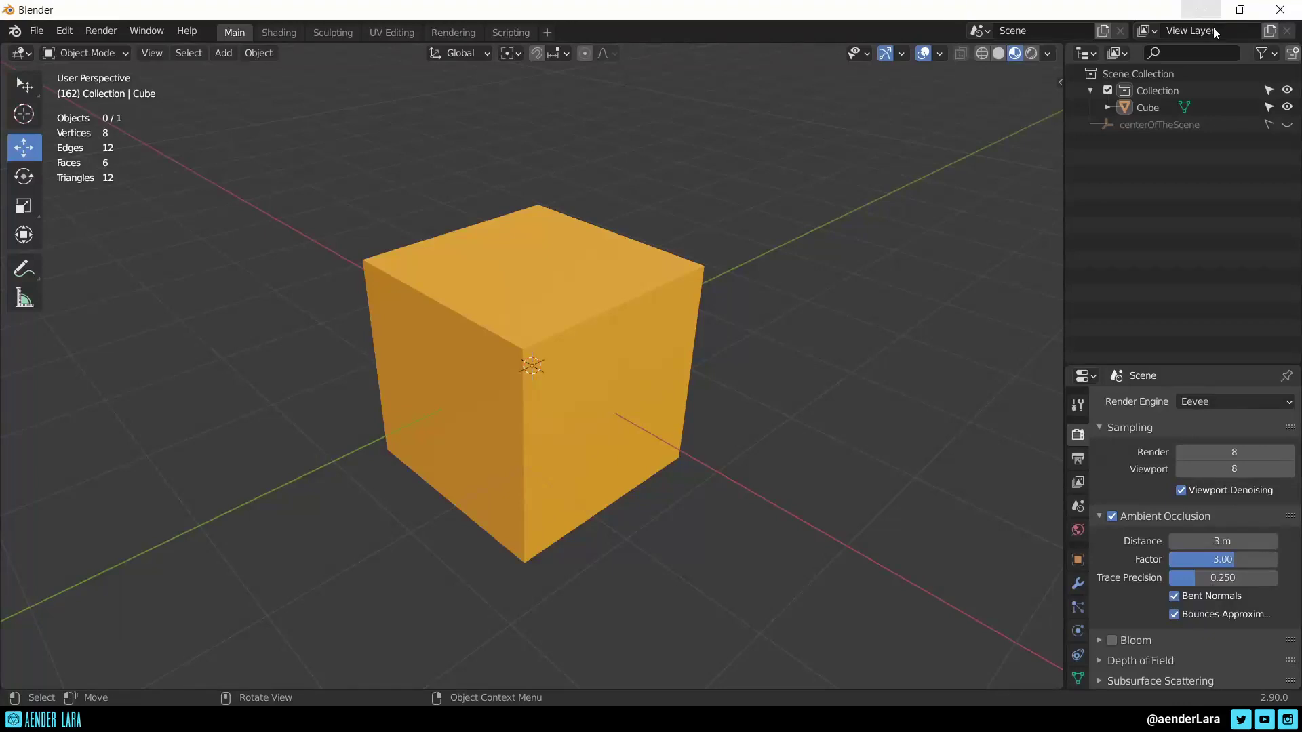
Strip the default cube down to its top face by deleting every other face
click(551, 348)
key(Tab)
click(535, 287)
key(ctrl+i)
key(x)
click(550, 299)
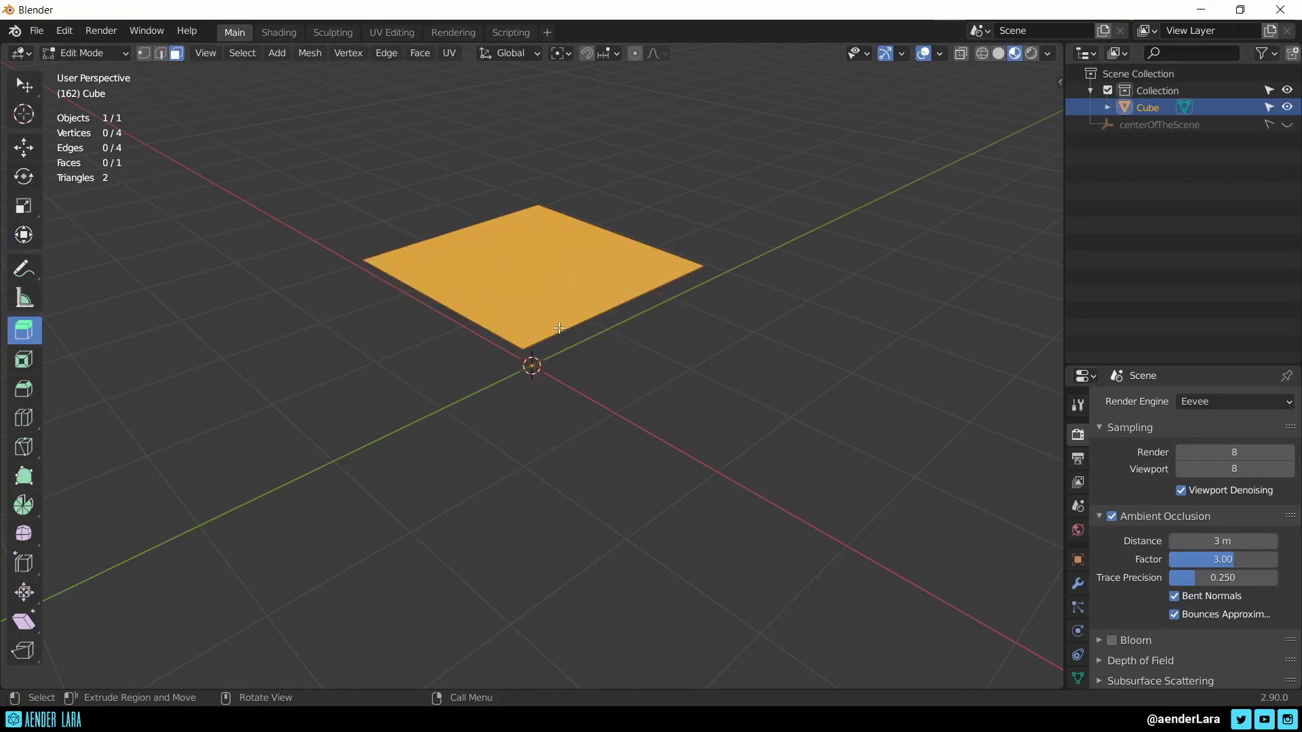
Add one loop cut across the remaining square face
click(560, 287)
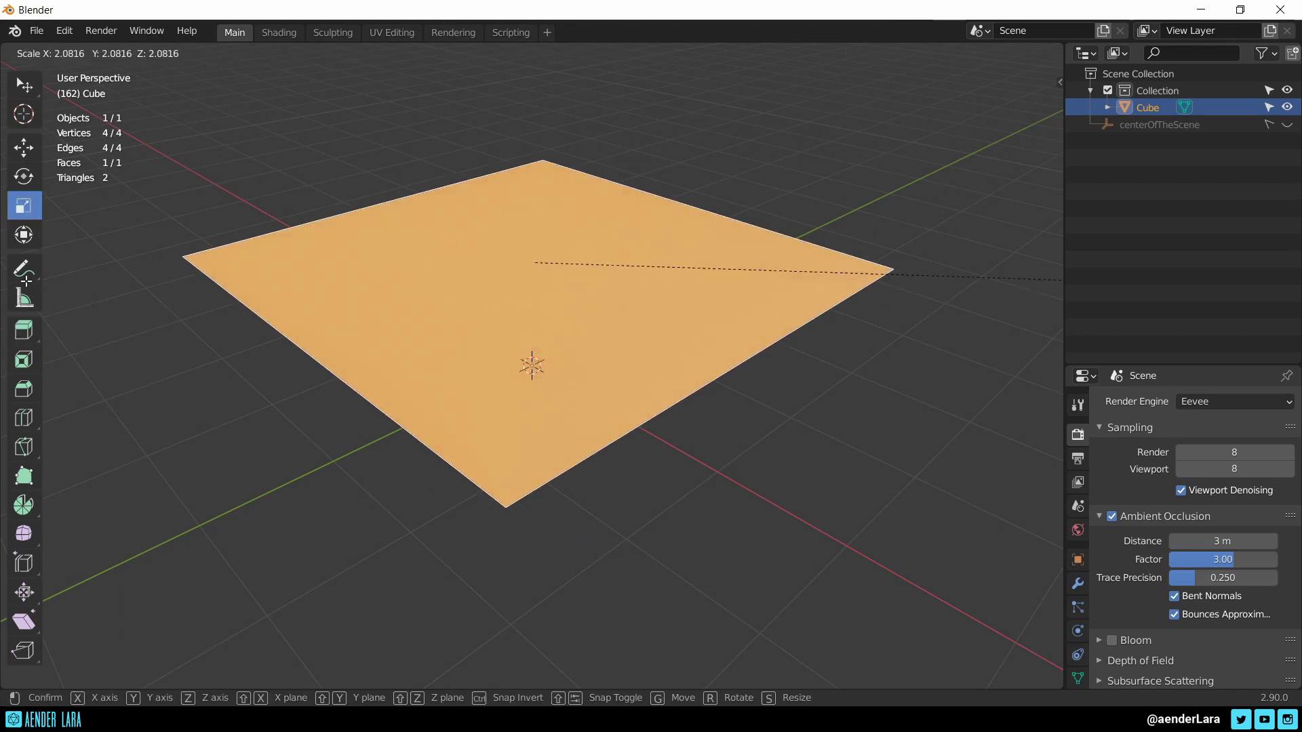
click(23, 417)
click(545, 314)
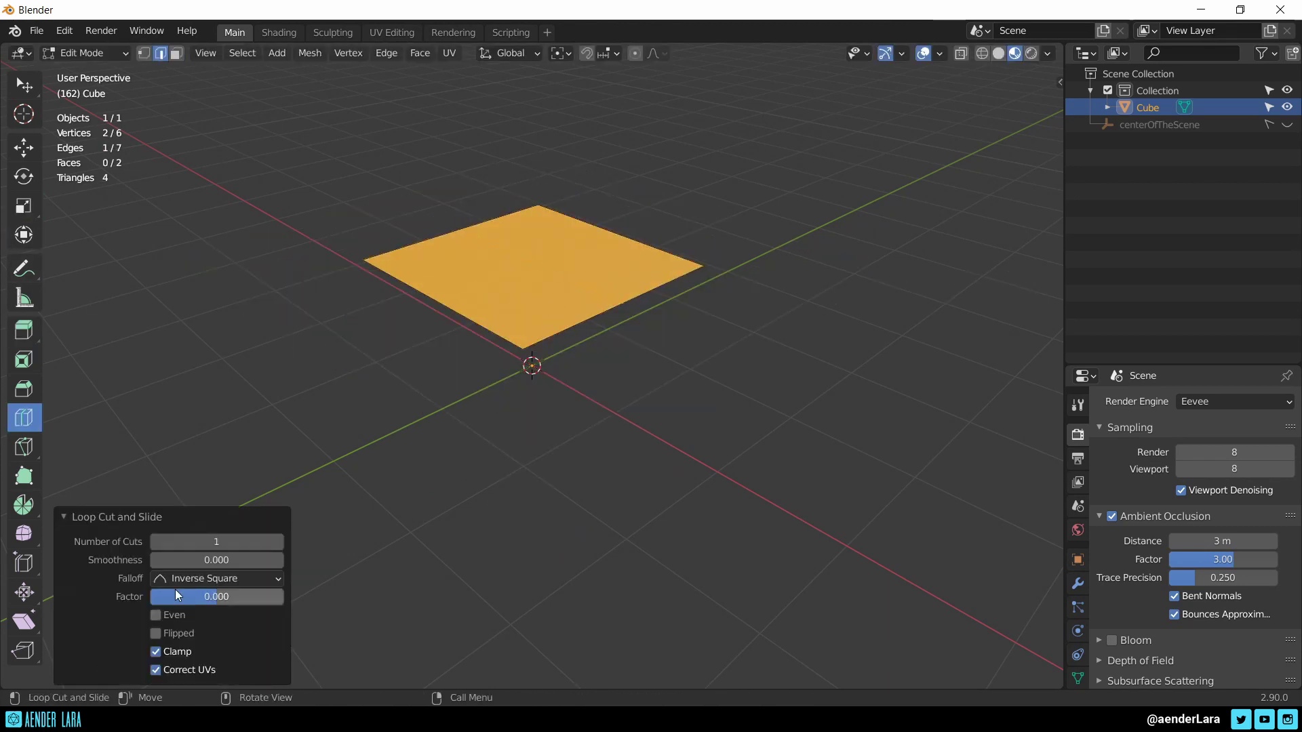
Make the plane a 20×20 grid with 19 loop cuts in each direction
click(237, 543)
text(2)
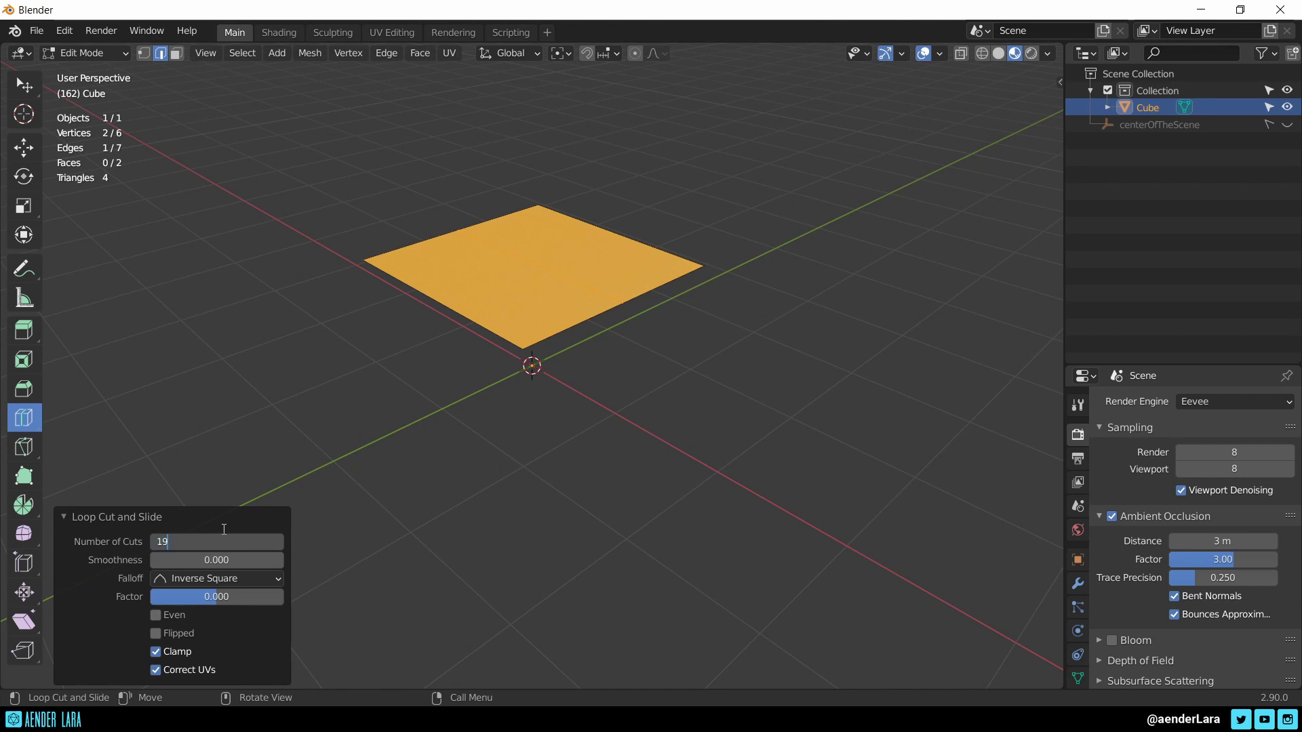
drag(433, 298, 431, 324)
click(199, 542)
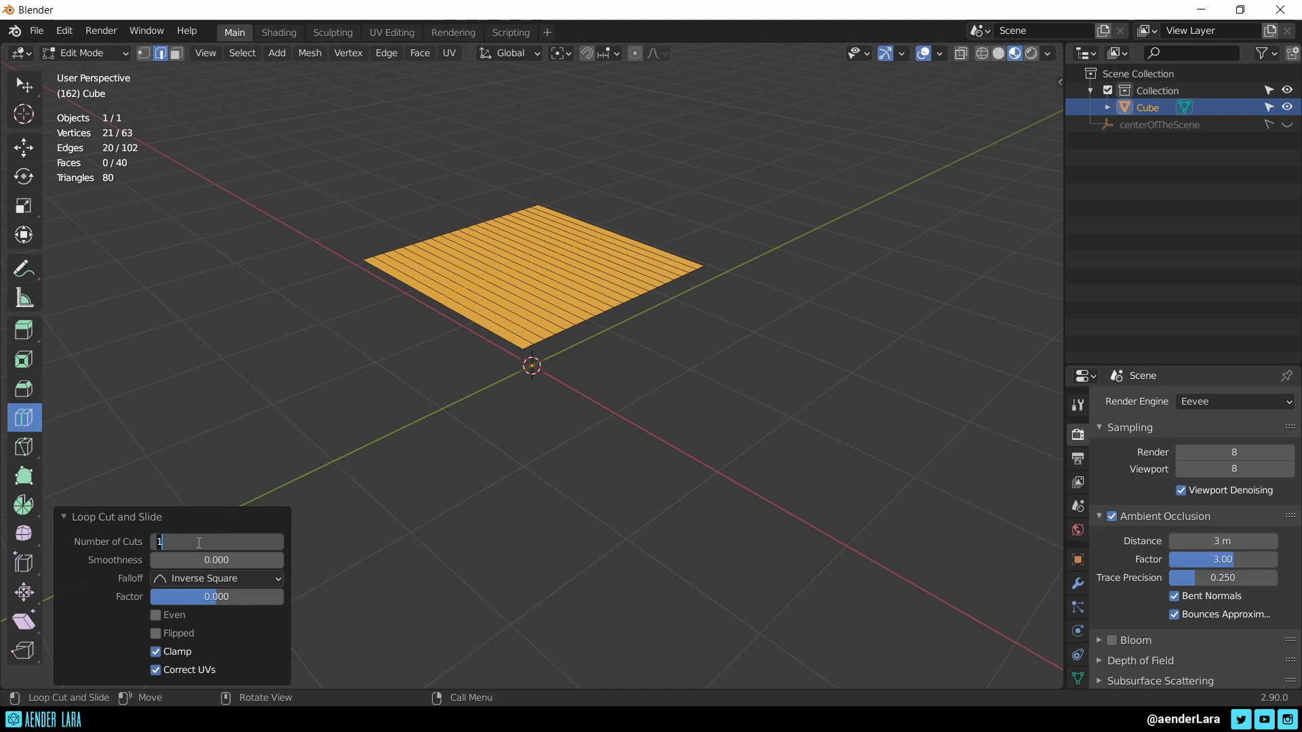
text(9)
key(Return)
In Object Mode, set the plane's origin to its geometry centre
mouse_move(174, 297)
middle_down()
mouse_move(510, 315)
mouse_move(535, 173)
middle_up()
key(Tab)
key(ctrl+alt+shift+c)
click(532, 176)
Set the plane's Location Z to 0 in the sidebar Item panel
key(n)
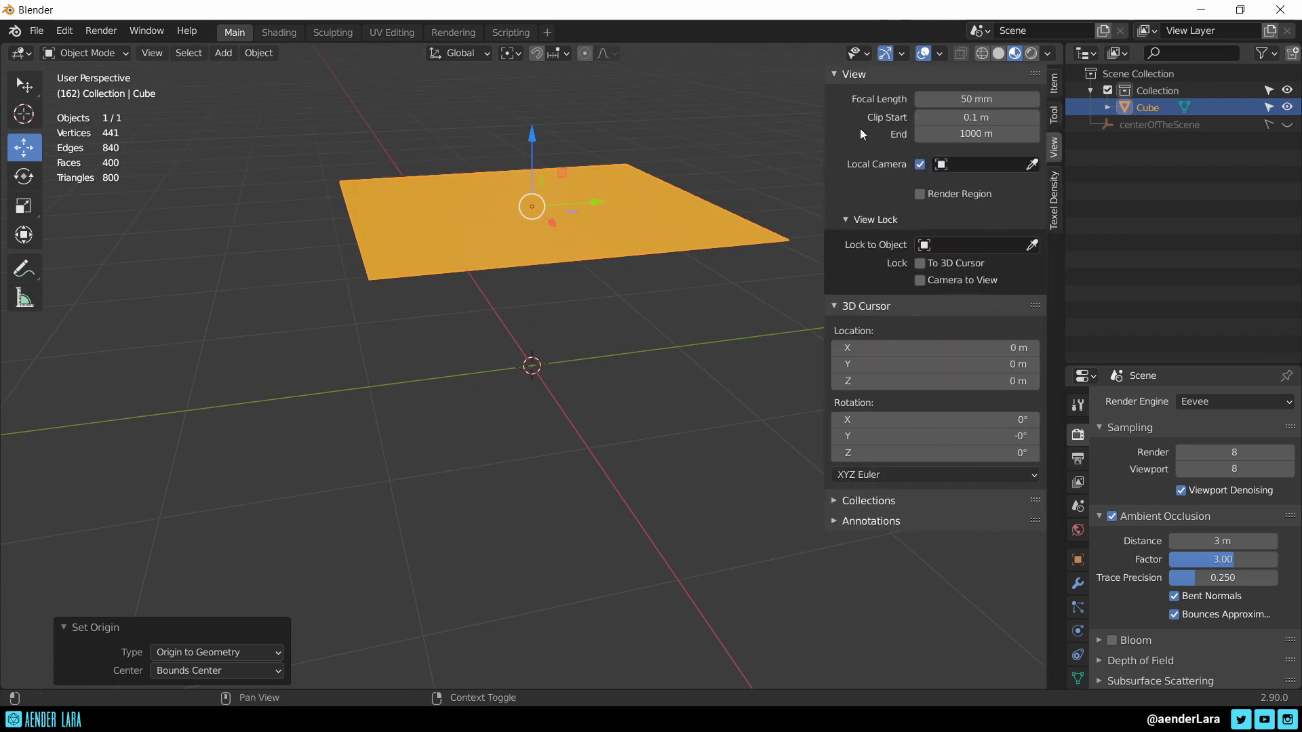
click(1055, 71)
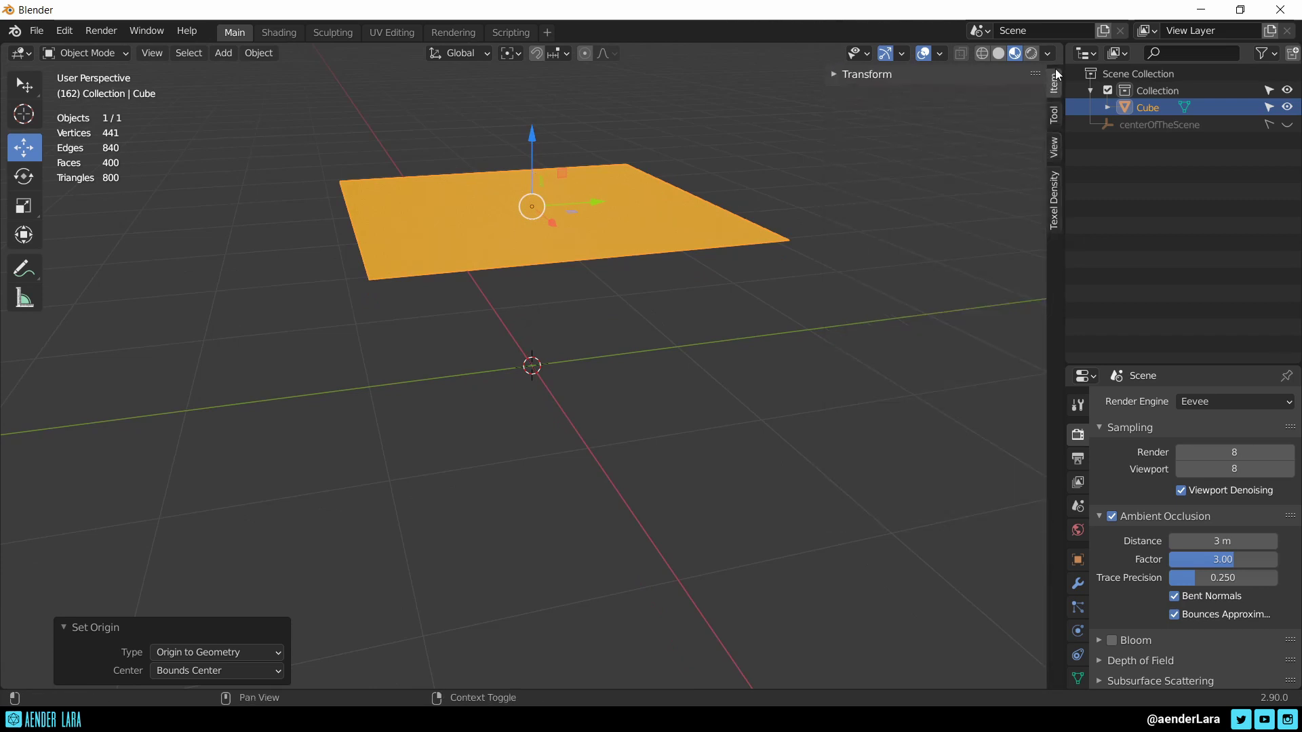
click(941, 76)
click(938, 150)
text(0)
key(Return)
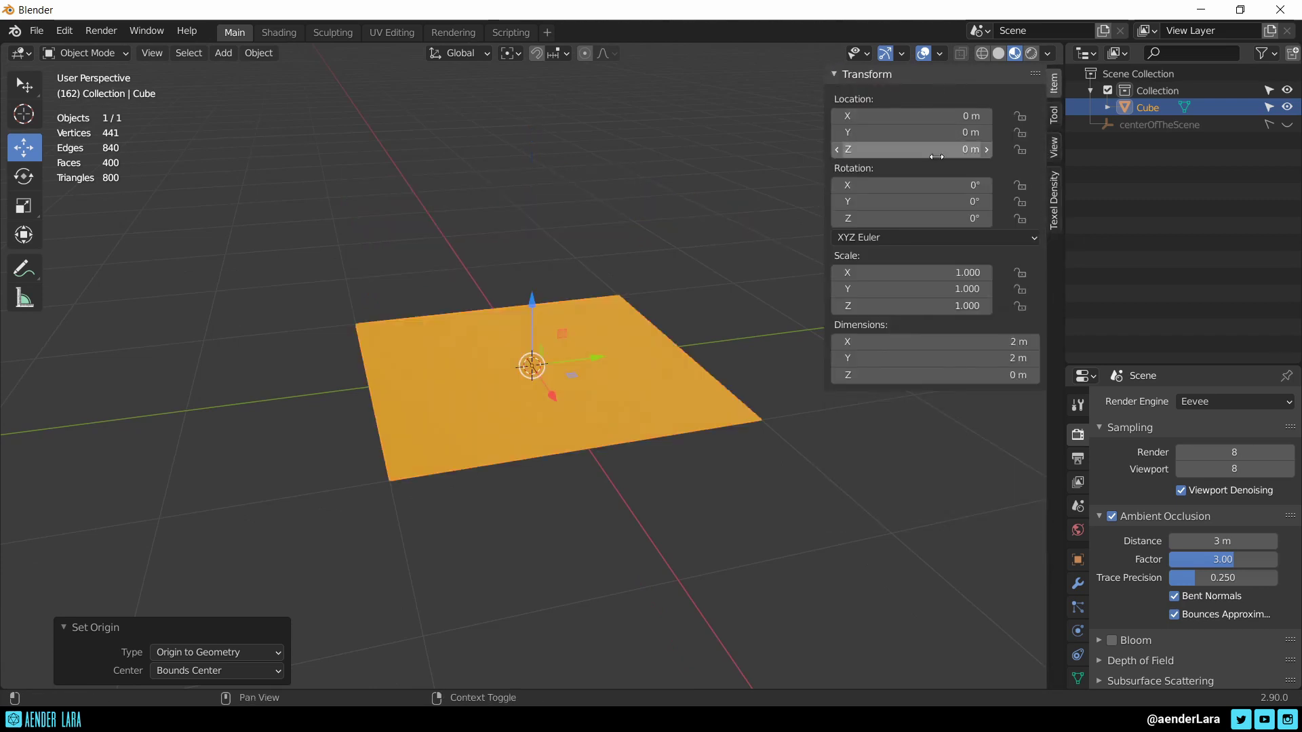
Bevel the plane's grid edges in Edit Mode
key(Tab)
scroll(695, 440, up, 2)
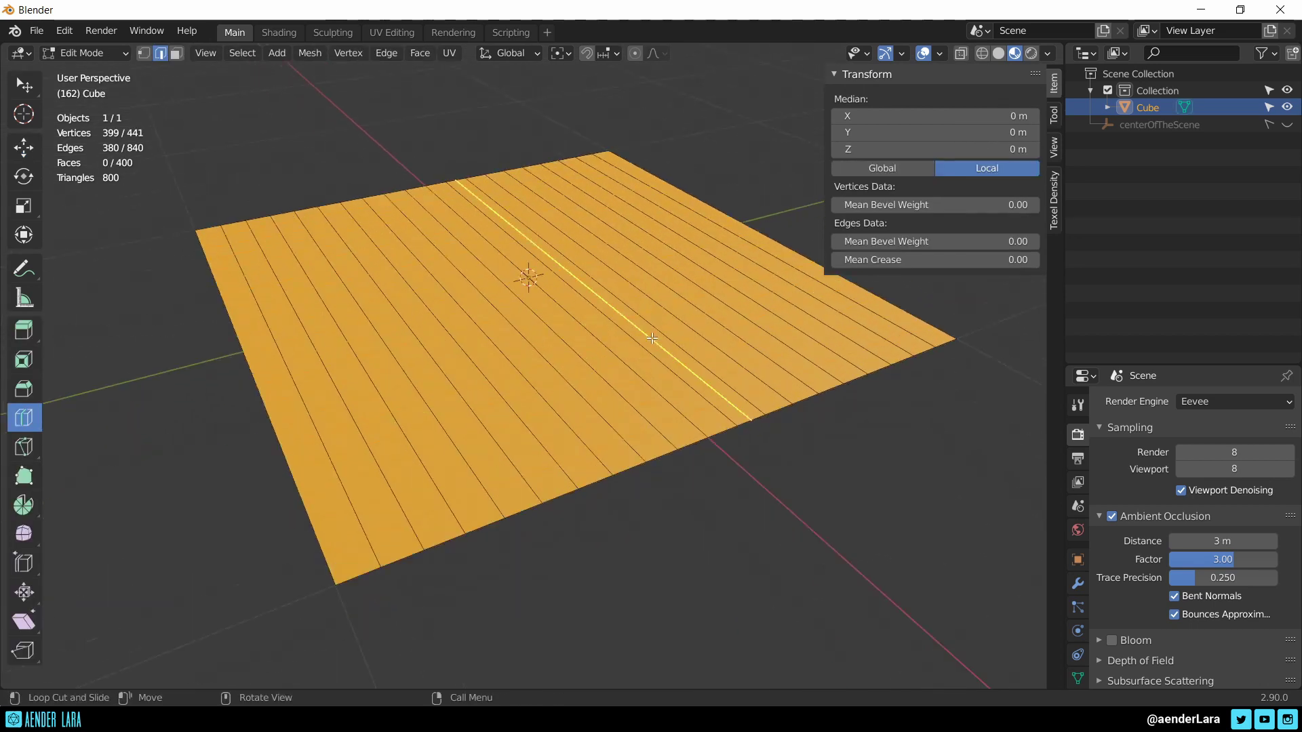
scroll(696, 441, up, 3)
key(ctrl+b)
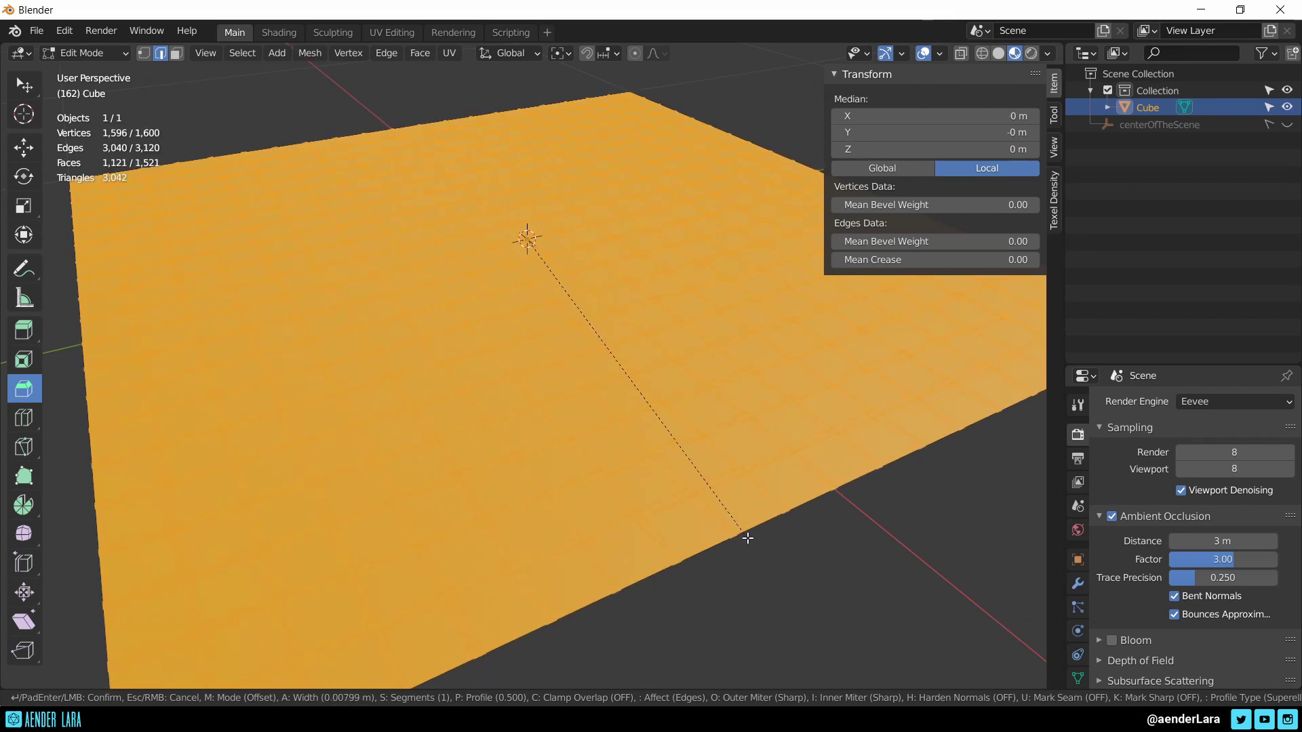
Confirm the bevel and select a single square tile in face select mode
click(747, 538)
scroll(546, 429, down, 4)
key(shift+space)
key(g)
key(3)
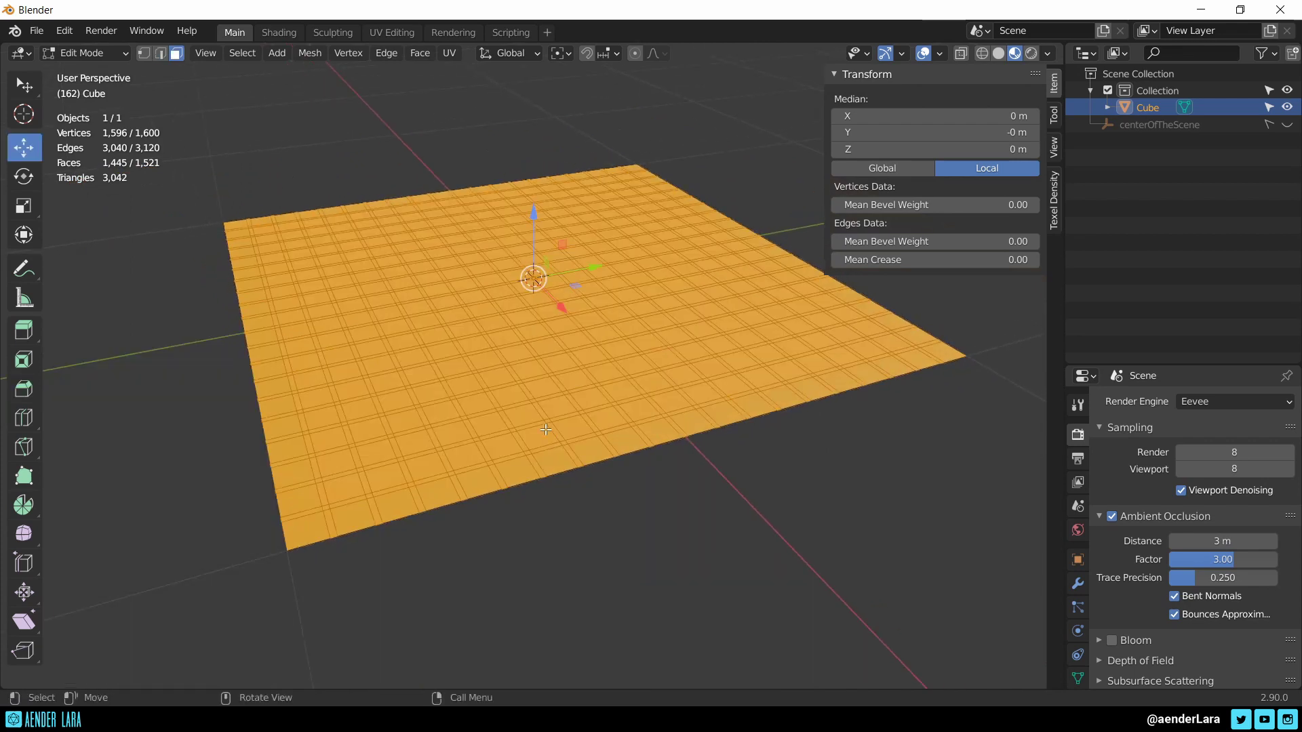
click(545, 429)
Select all tiles with the same perimeter using Select Similar
scroll(546, 430, up, 3)
scroll(550, 430, up, 2)
scroll(933, 492, down, 2)
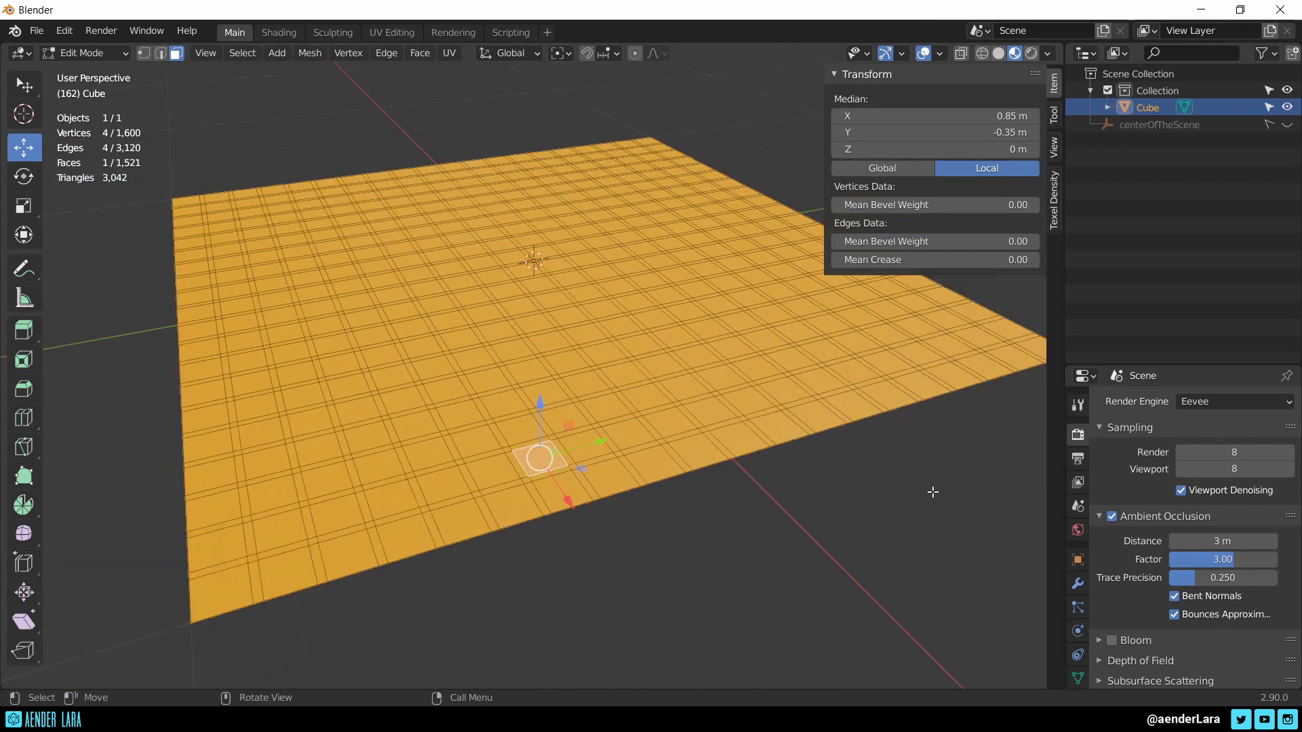
scroll(933, 492, down, 2)
scroll(651, 468, up, 3)
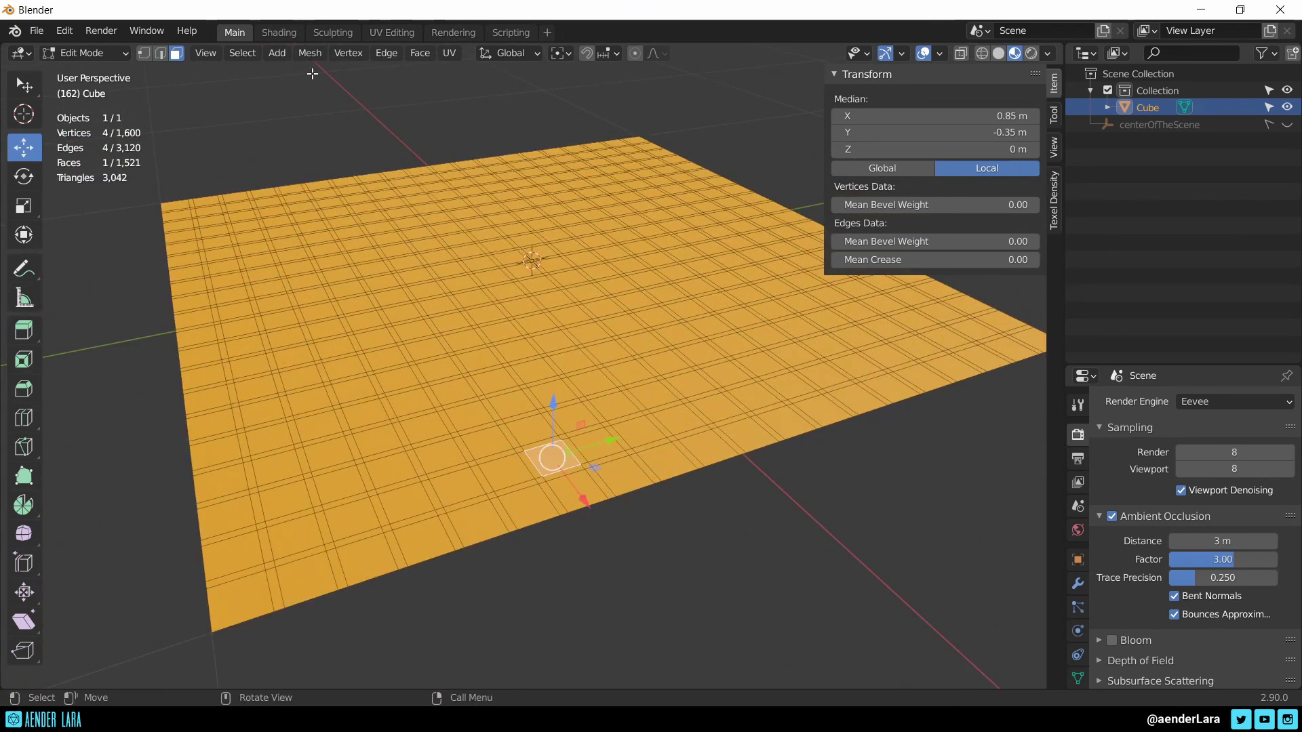
click(242, 54)
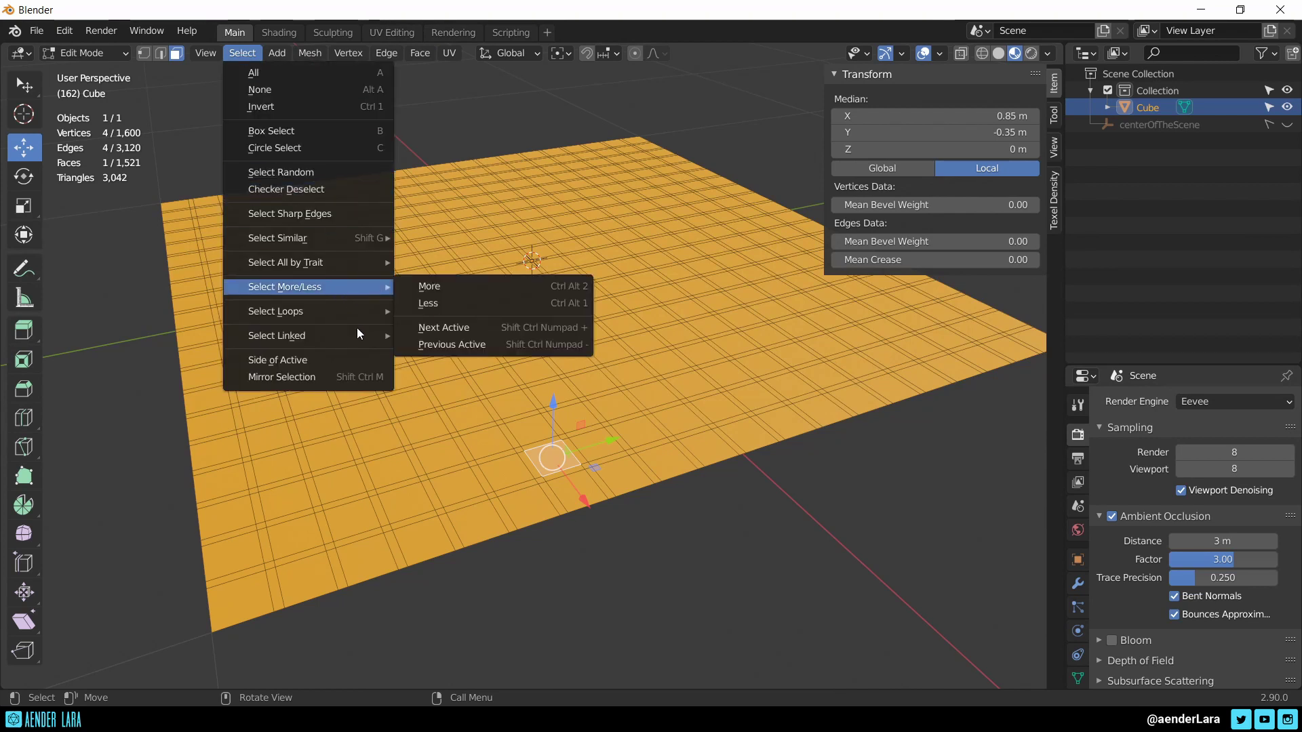
mouse_move(278, 238)
click(498, 292)
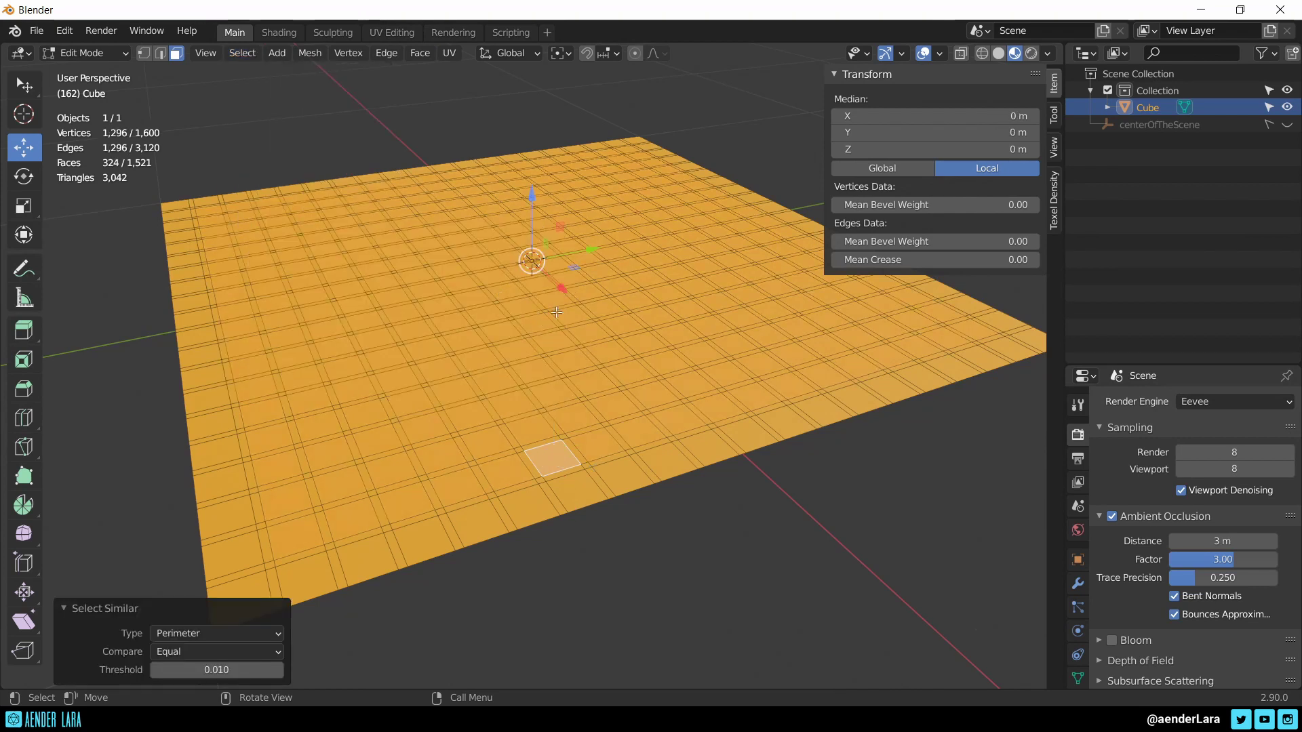
scroll(584, 309, up, 2)
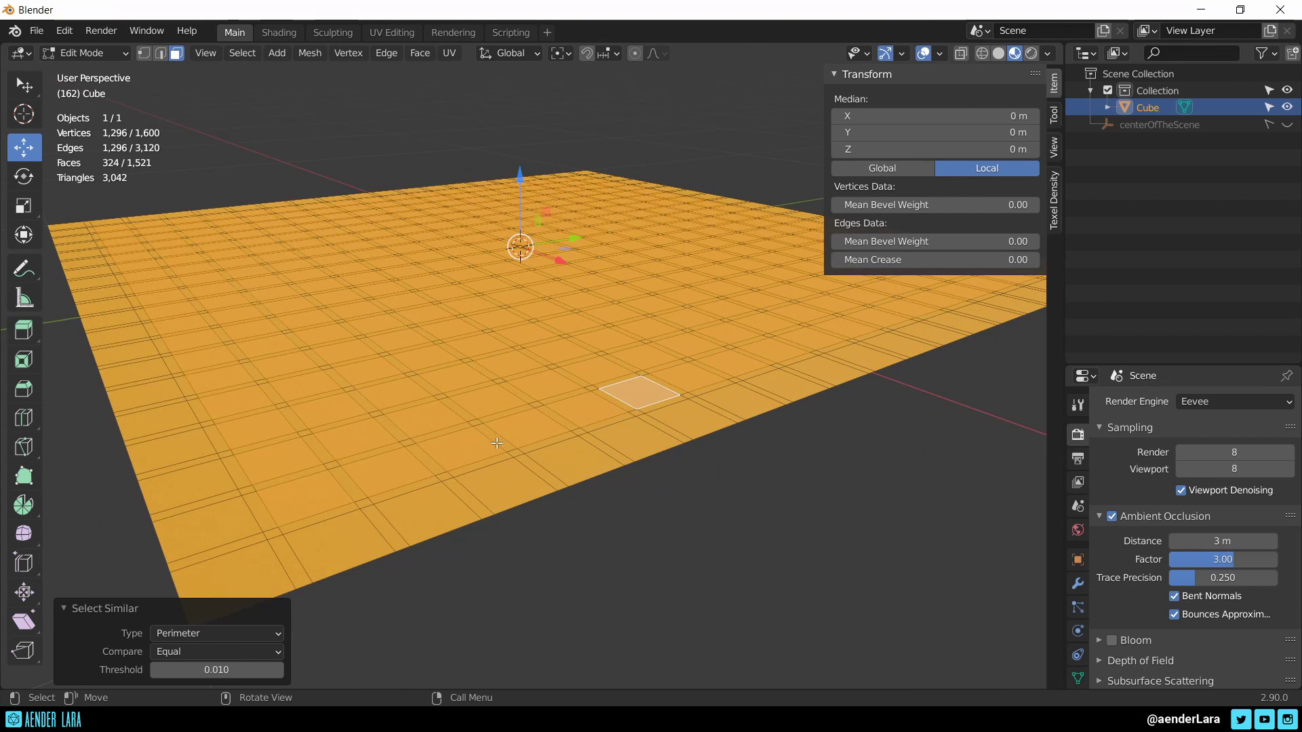
key(alt+e)
Extrude the tiles inward along normals and shrink each to 0.817 around Individual Origins
click(371, 460)
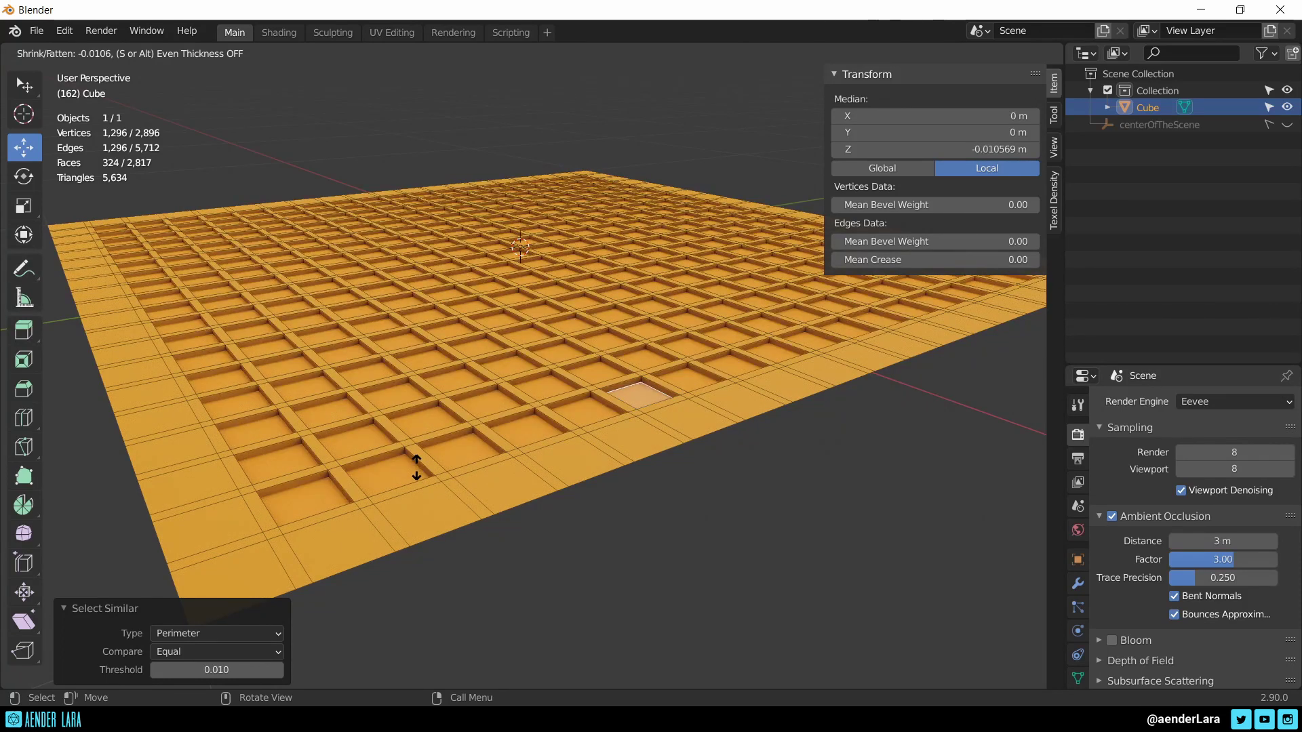
click(416, 467)
click(572, 55)
click(617, 108)
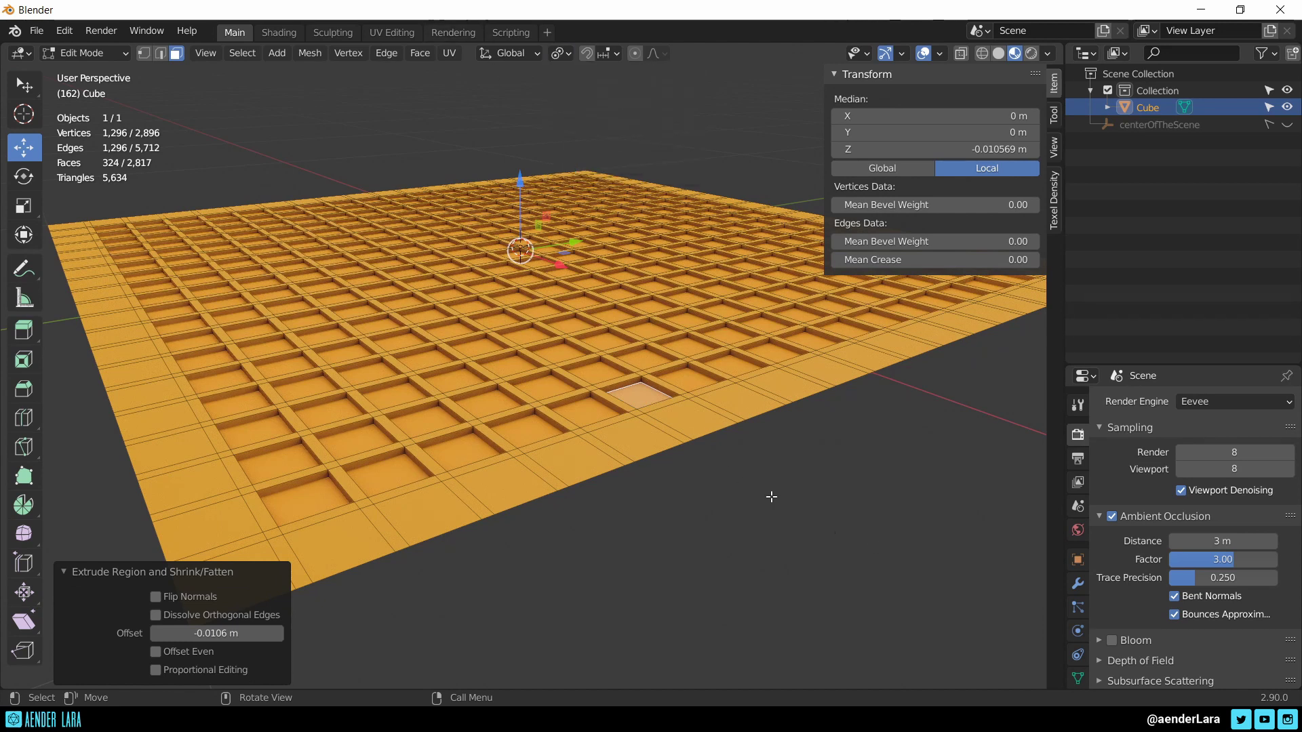
key(shift+space)
key(s)
key(s)
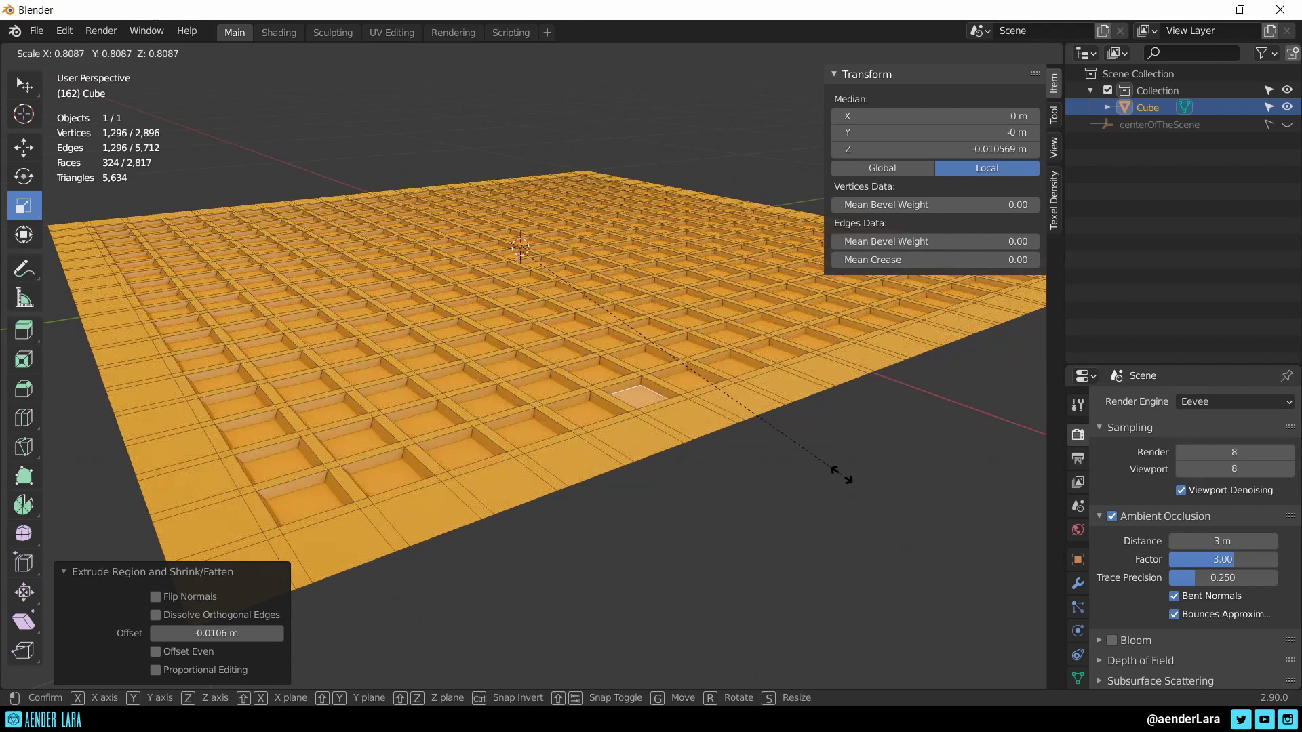
click(846, 475)
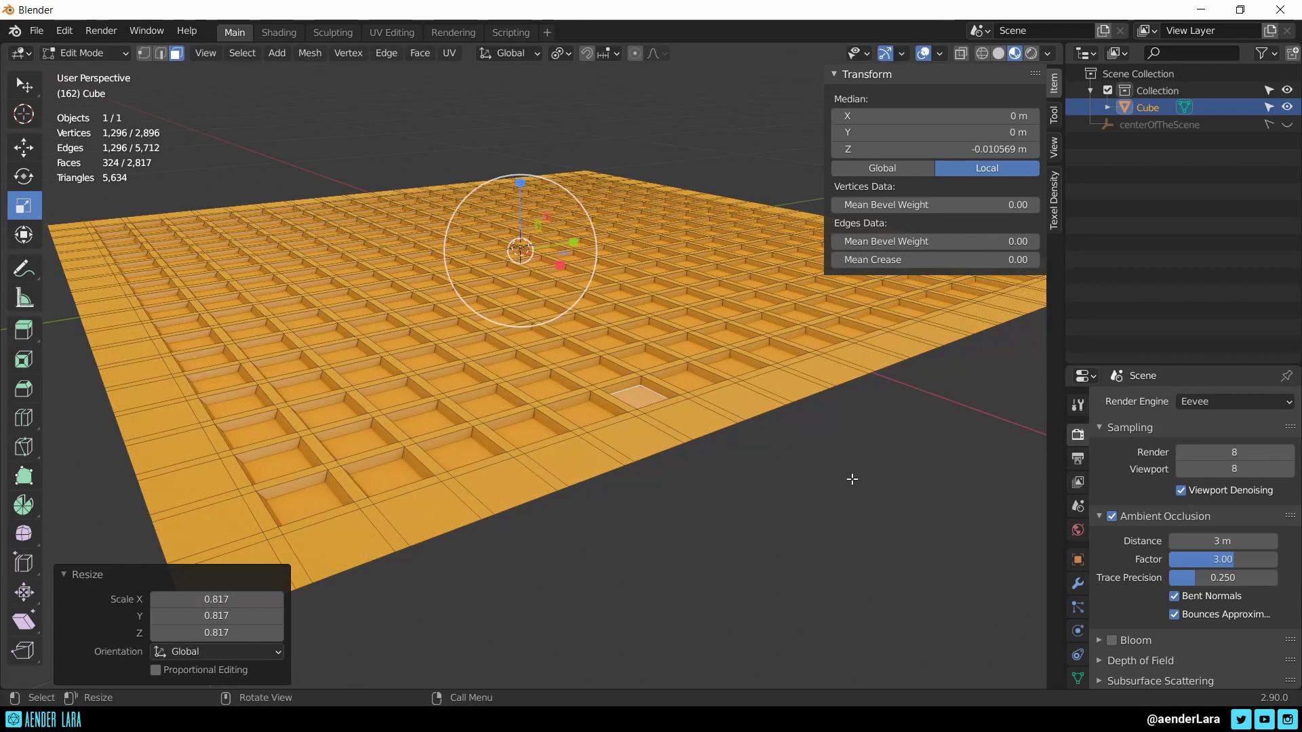
Nudge the recessed tiles slightly up along Z
key(shift+space)
key(g)
drag(520, 182, 520, 169)
alt+click(241, 544)
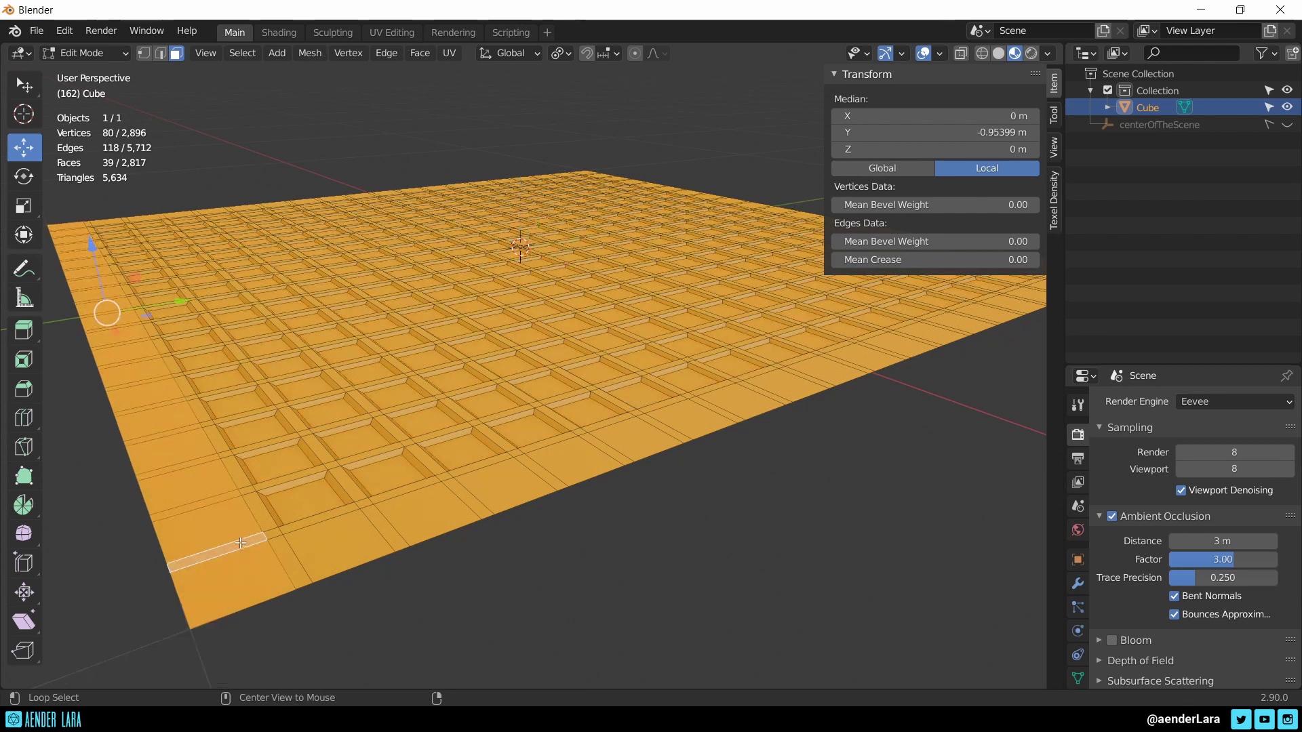
Select the plane's border face loops, grow by one ring, and delete those faces
alt+shift+click(297, 561)
mouse_move(297, 561)
middle_down()
mouse_move(756, 512)
mouse_move(659, 480)
middle_up()
shift+click(715, 441)
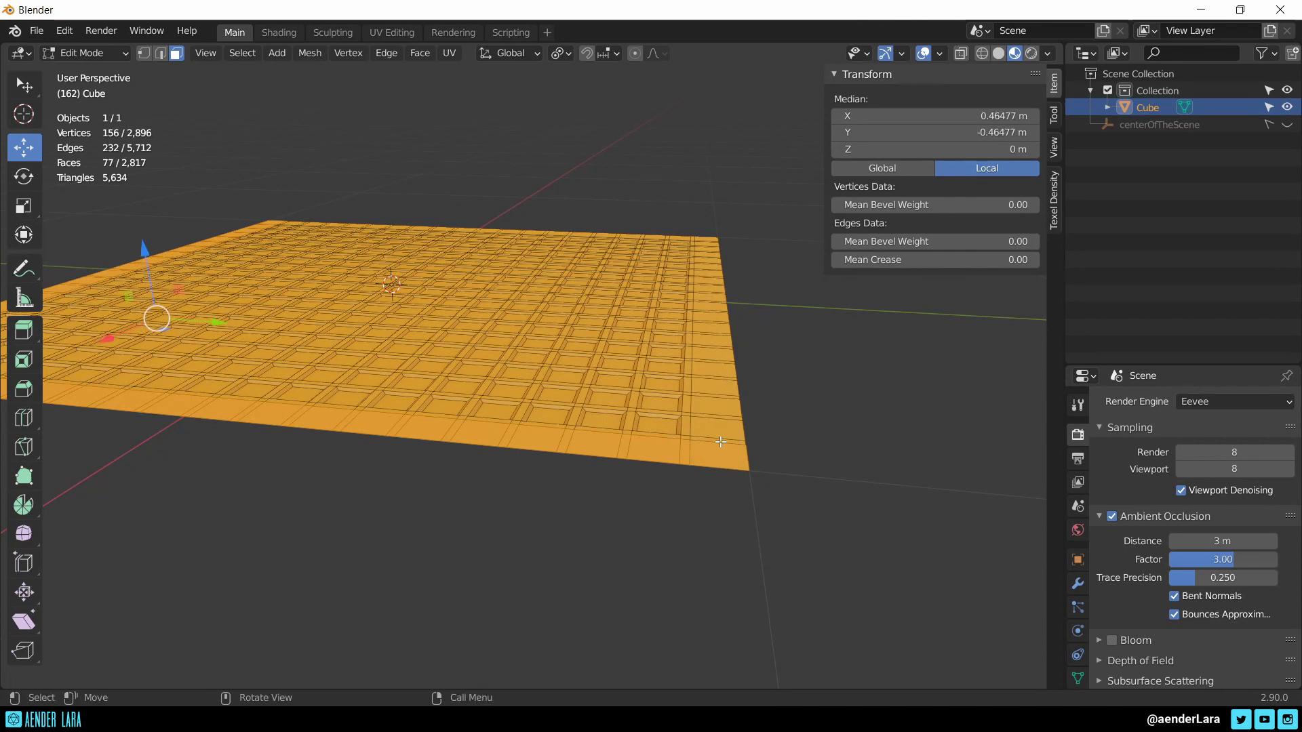
alt+shift+click(706, 393)
mouse_move(698, 366)
middle_down()
mouse_move(686, 337)
mouse_move(484, 297)
middle_up()
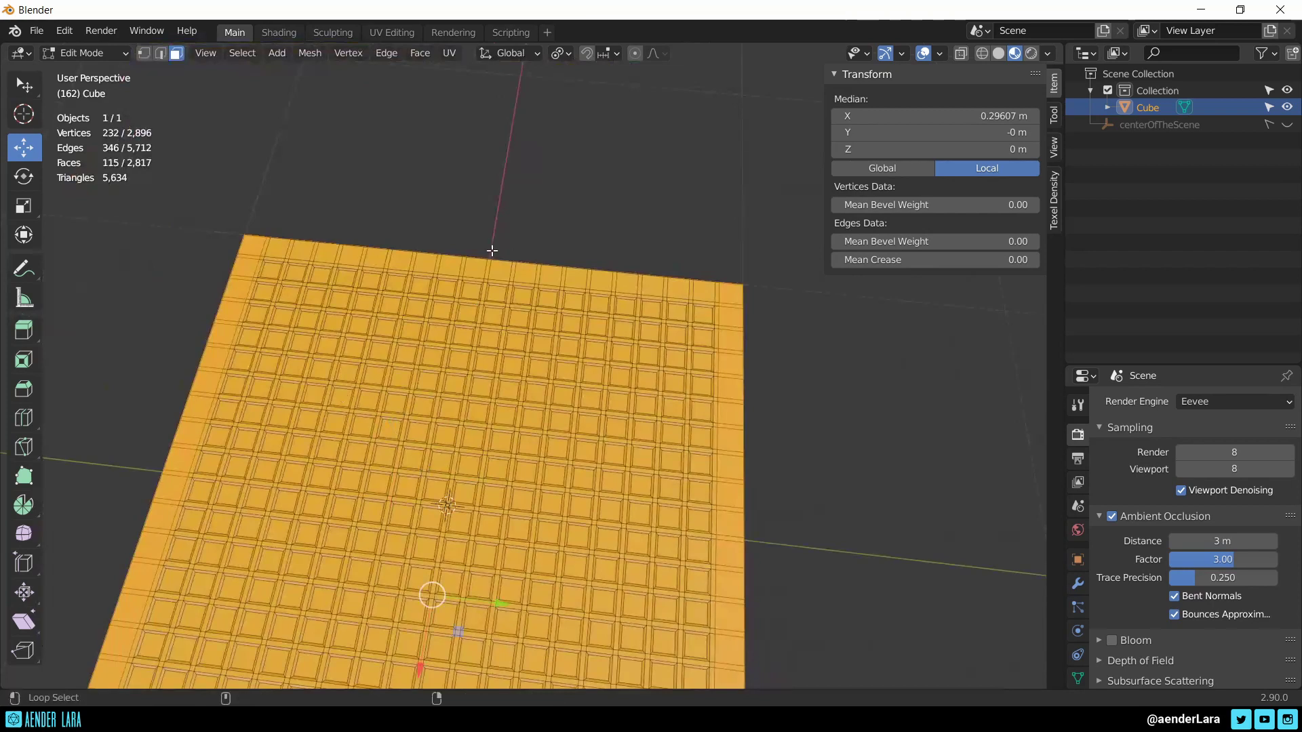
alt+shift+click(487, 269)
middle_drag(487, 269, 545, 313)
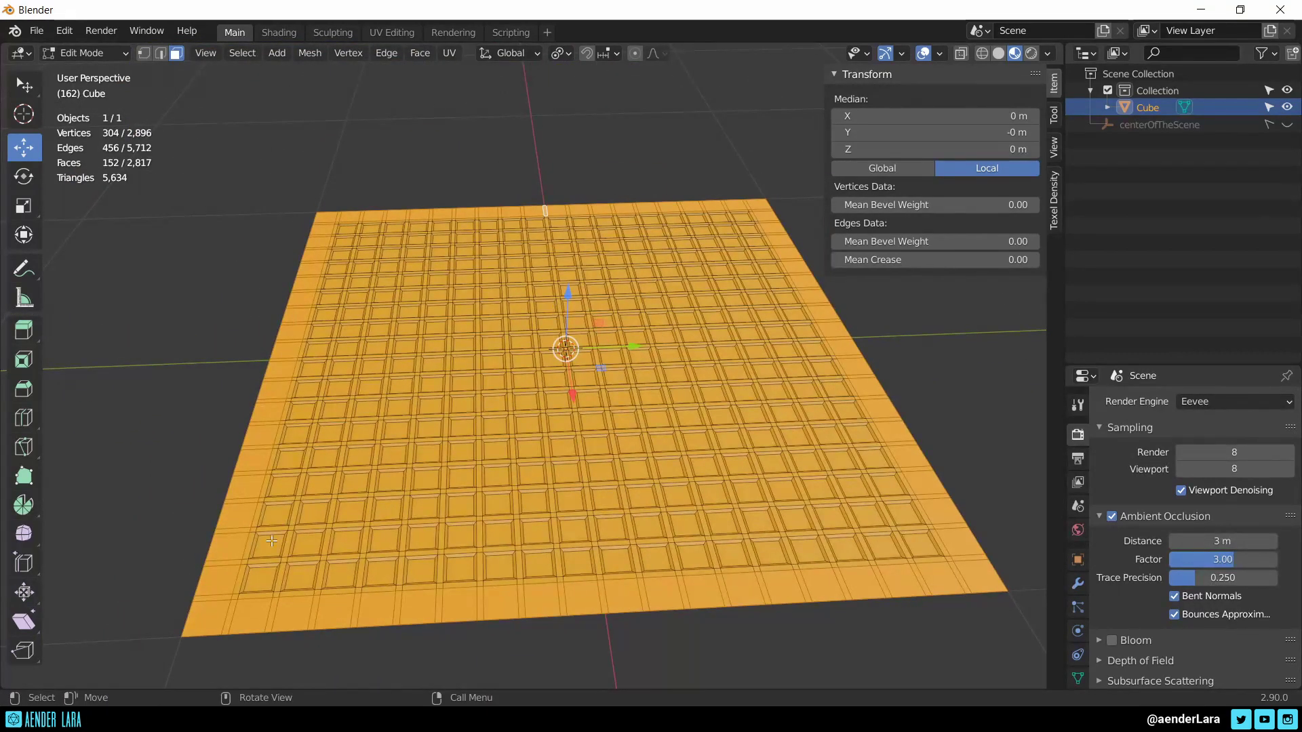
key(ctrl+KP_Add)
key(x)
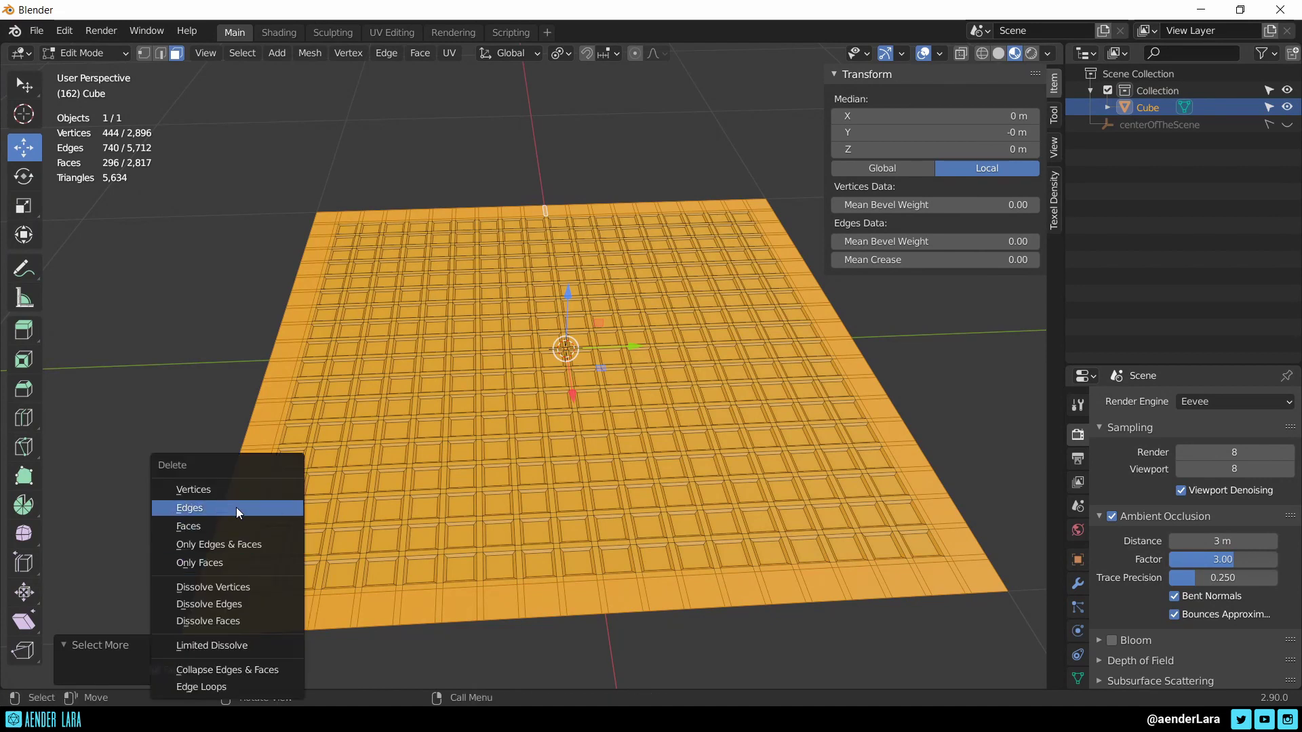
click(233, 525)
Cut two edge loops near the plane's borders, then clear the selection in face mode
mouse_move(543, 407)
middle_down()
mouse_move(554, 395)
mouse_move(629, 516)
middle_up()
click(23, 417)
click(508, 407)
click(780, 468)
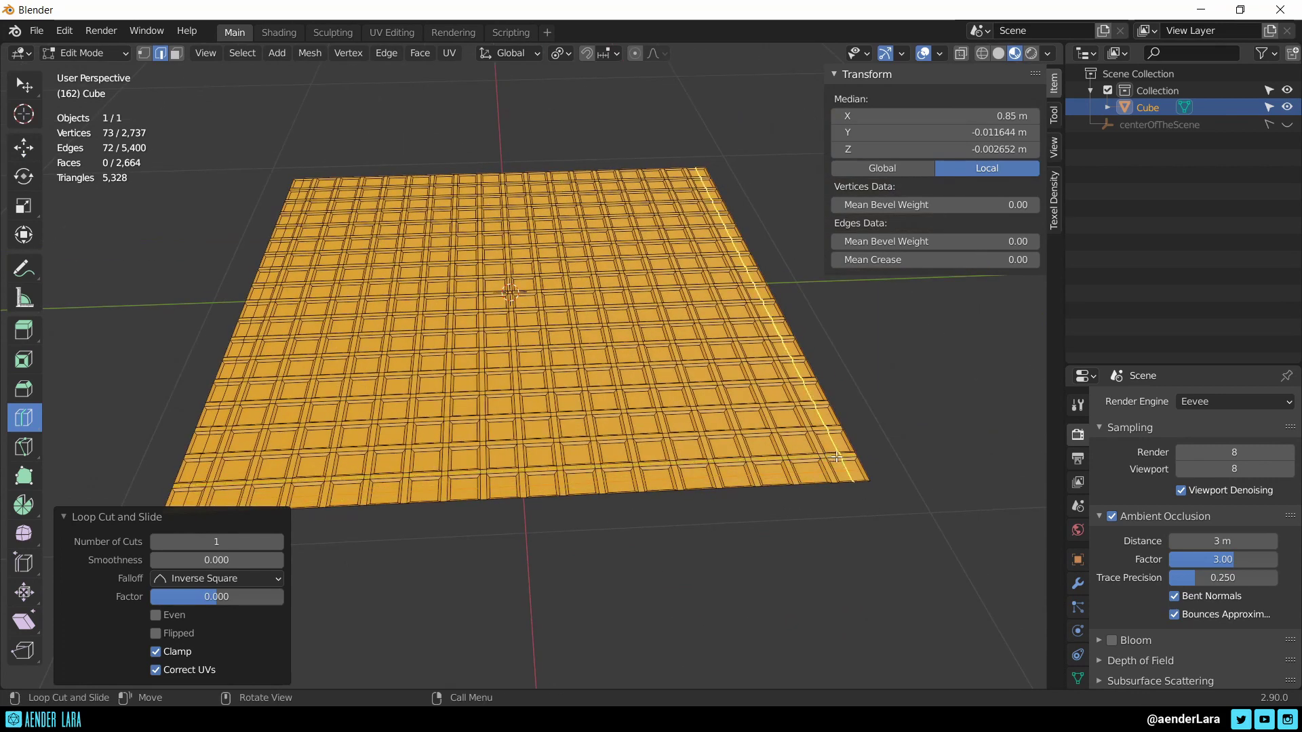
middle_drag(850, 404, 731, 578)
click(713, 567)
key(3)
key(alt+a)
key(shift+space)
Select and delete the remaining border face loops
key(g)
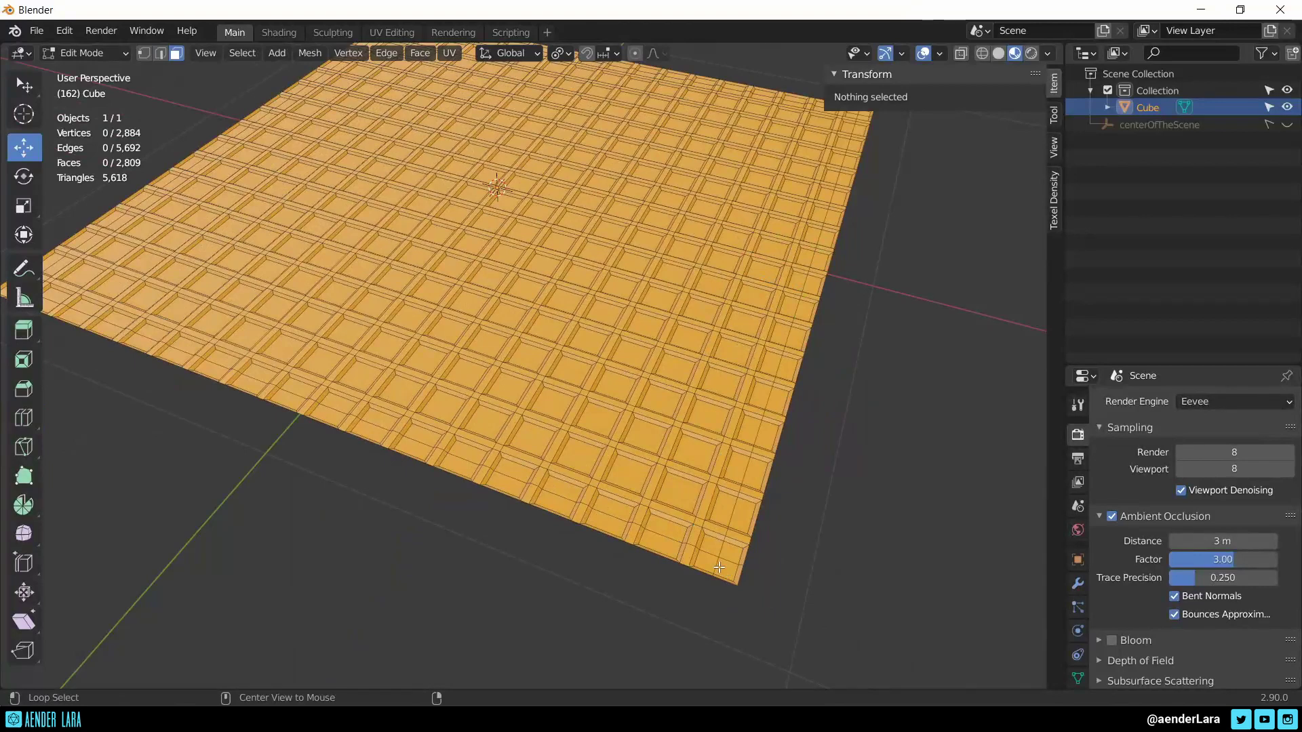
alt+click(719, 567)
middle_drag(741, 531, 759, 523)
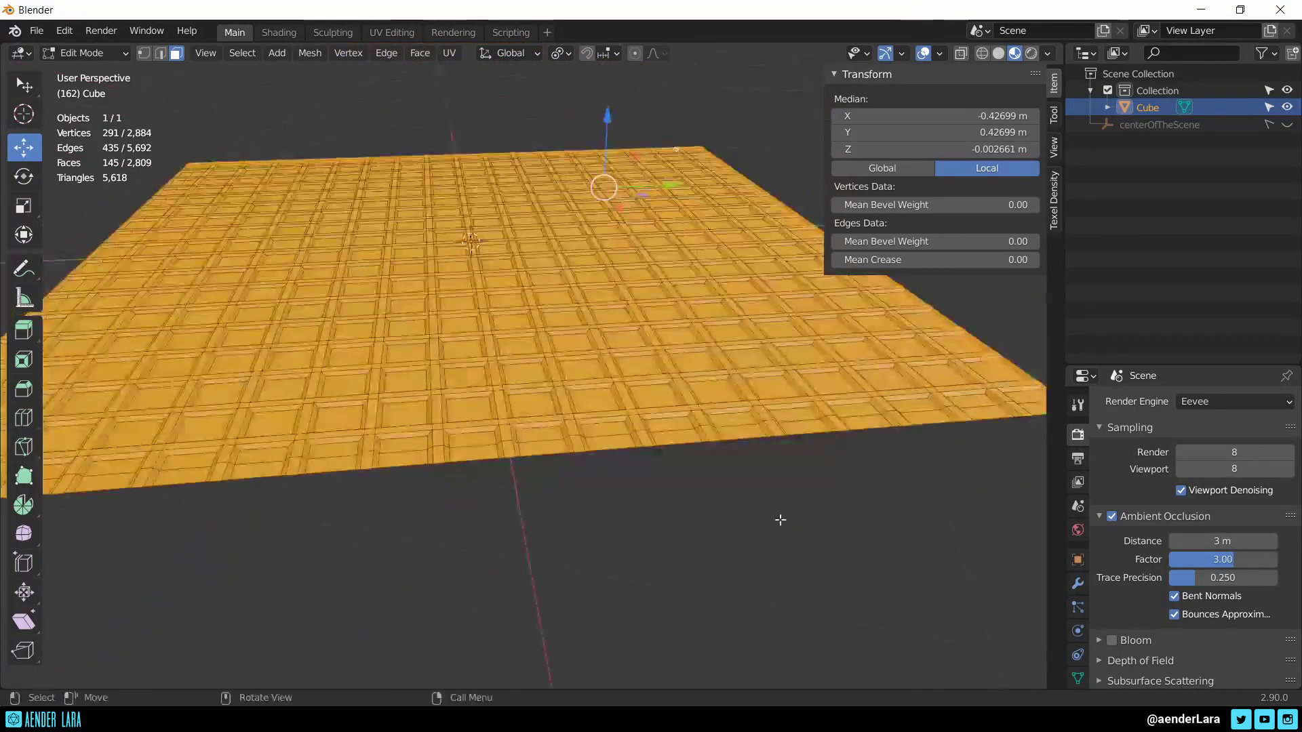
alt+shift+click(593, 238)
middle_drag(593, 238, 433, 620)
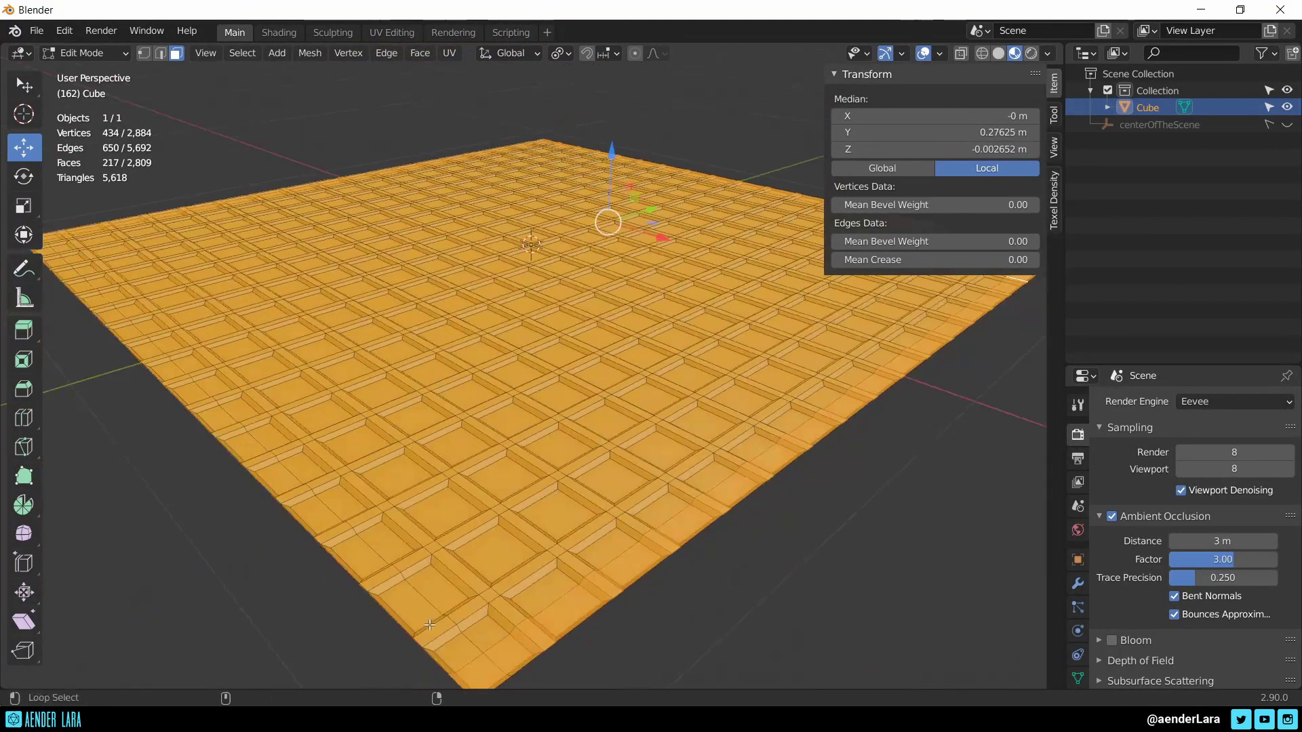
key(x)
click(375, 525)
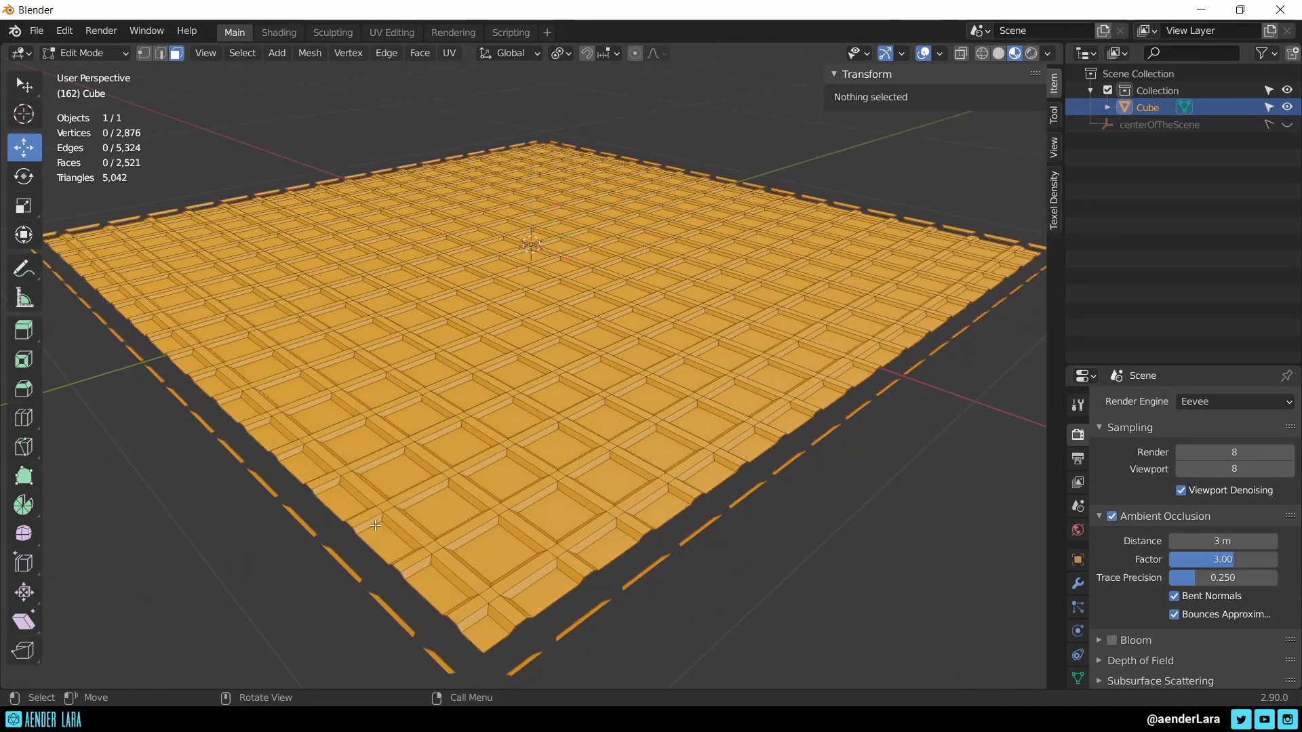
Delete the 72 leftover faces matching a picked face via Select Similar, then exit Edit Mode
click(489, 595)
key(shift+g)
key(x)
click(464, 523)
key(Tab)
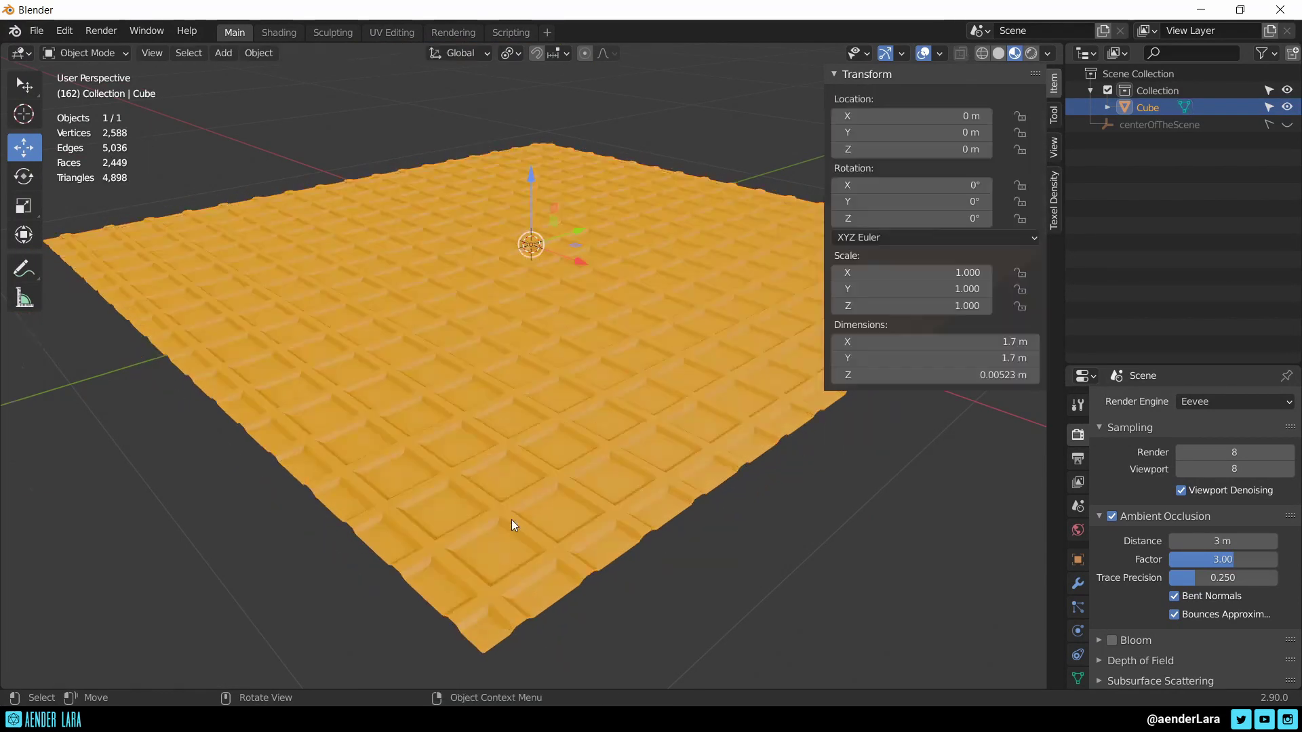
Apply Shade Smooth to the waffle plane through the F3 search
scroll(771, 495, down, 3)
middle_drag(773, 501, 706, 488)
key(F3)
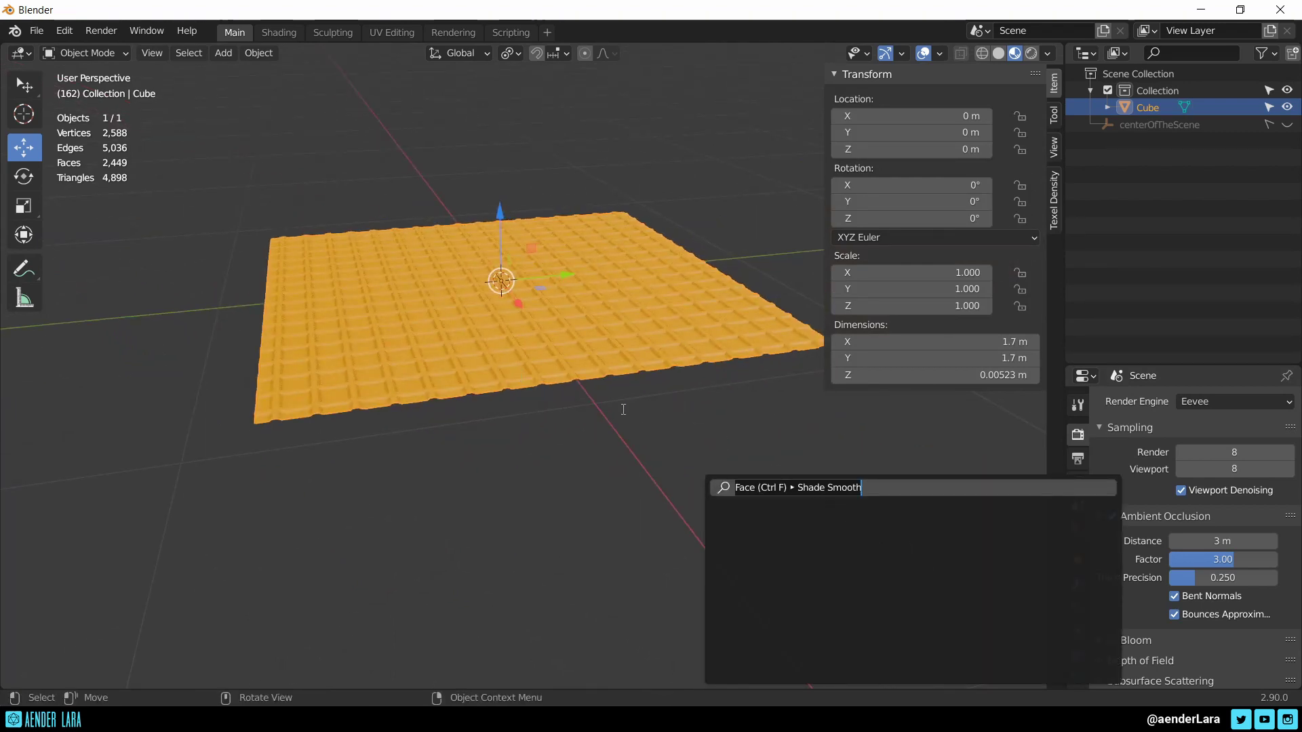
text(shade smo)
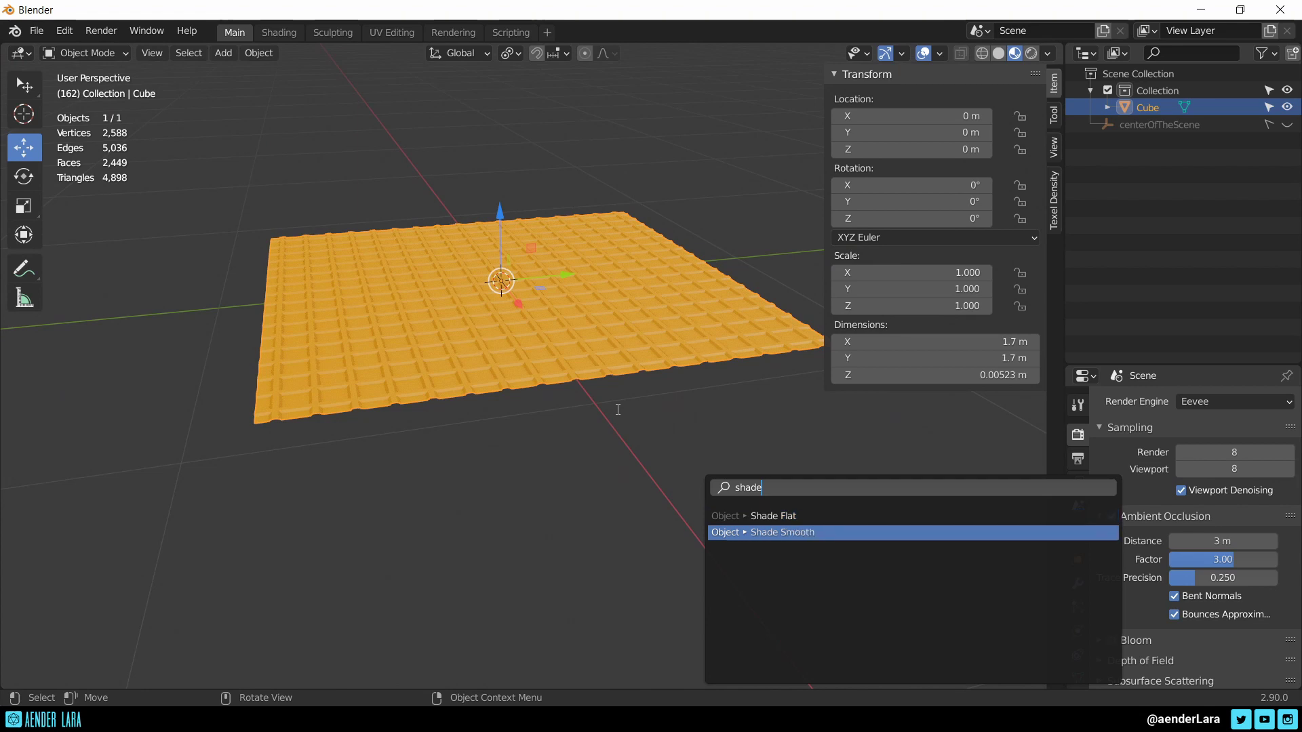
key(Return)
Enable Auto Smooth under Normals in the Object Data properties
scroll(605, 412, up, 4)
mouse_move(596, 527)
middle_down()
mouse_move(596, 479)
mouse_move(617, 448)
middle_up()
key(Tab)
key(Tab)
mouse_move(680, 499)
middle_down()
mouse_move(863, 542)
mouse_move(1059, 612)
middle_up()
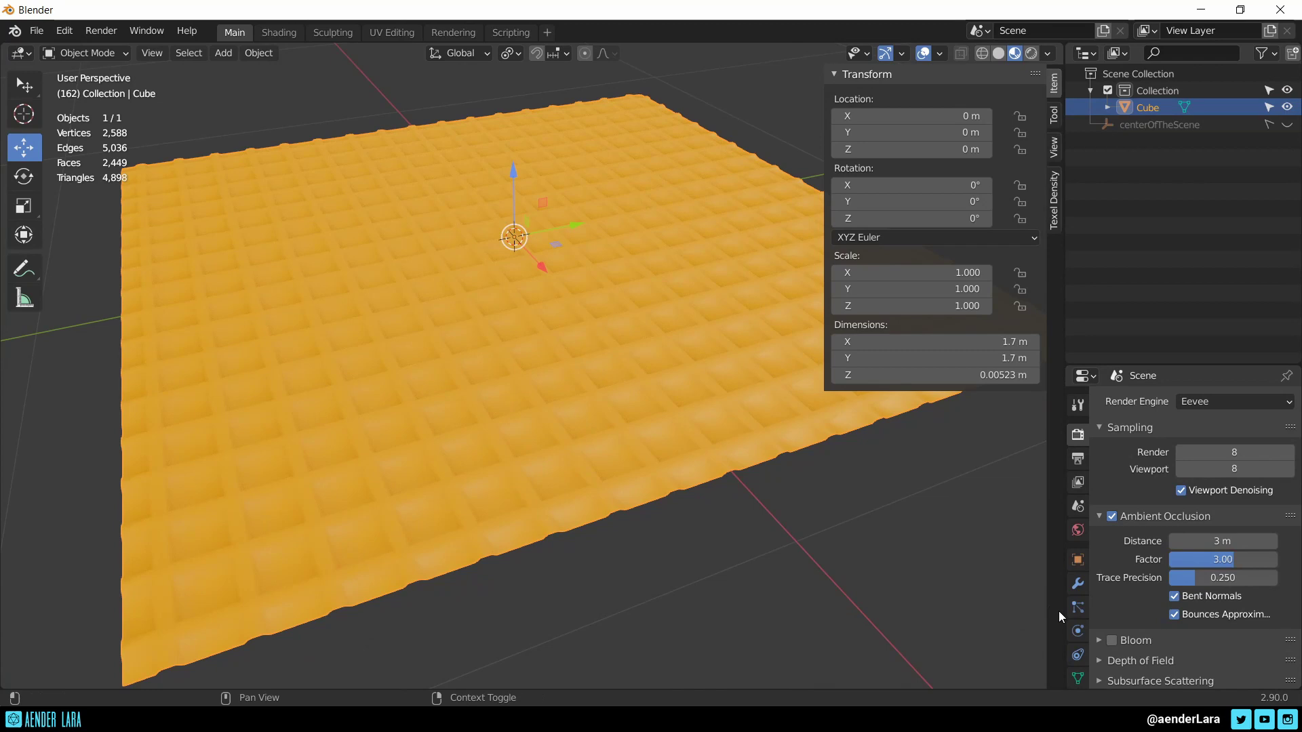
click(1079, 680)
scroll(1158, 632, down, 3)
click(1153, 609)
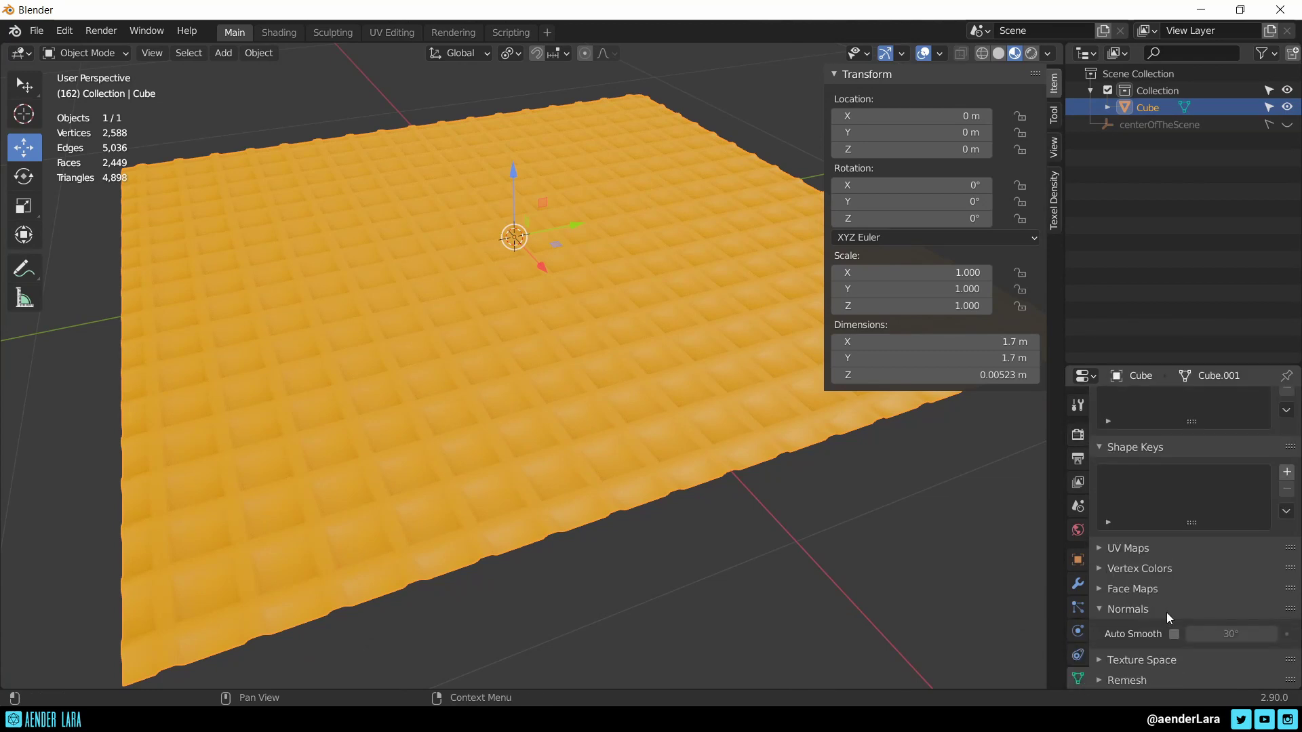
click(1180, 633)
Reselect the waffle plane and show the Modifier properties
click(971, 537)
mouse_move(970, 537)
middle_down()
mouse_move(933, 537)
mouse_move(617, 396)
mouse_move(801, 408)
mouse_move(578, 426)
middle_up()
key(a)
click(1078, 584)
key(Tab)
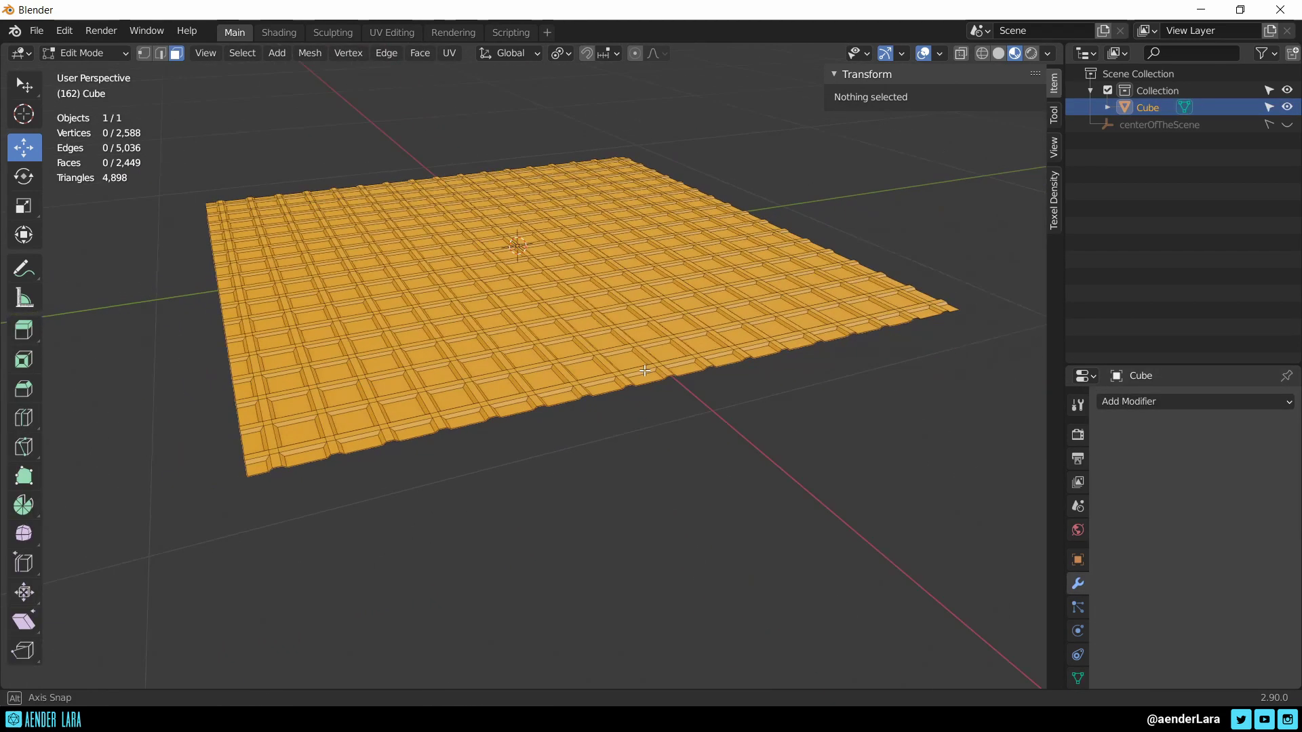
key(Tab)
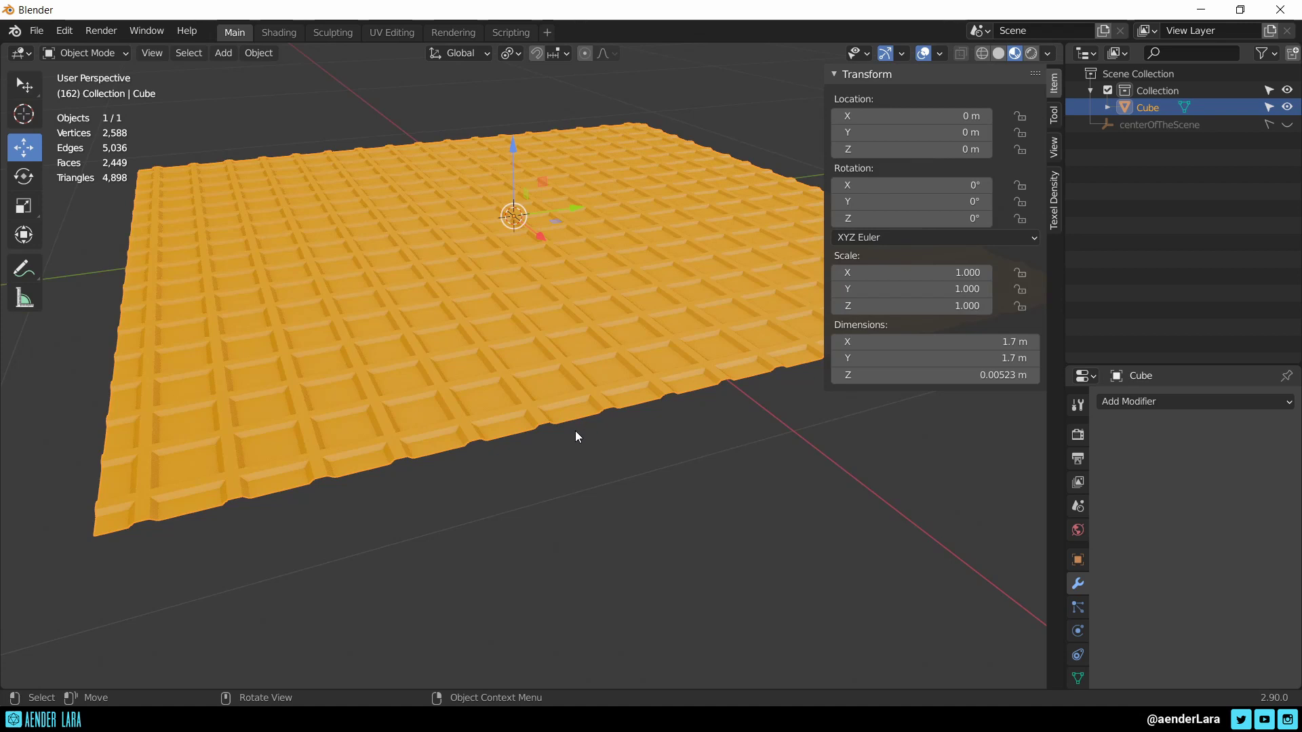
Add a cylinder scaled to about 0.82, then delete it
key(shift+a)
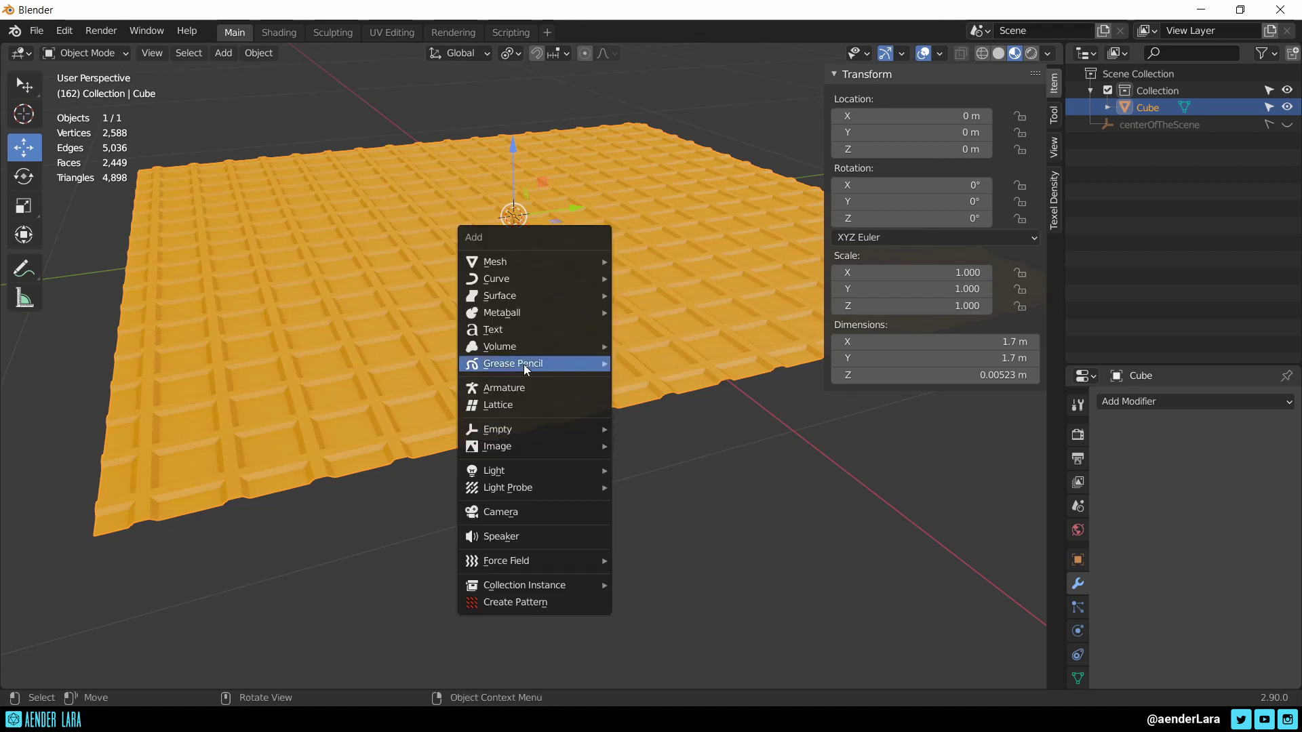
click(669, 348)
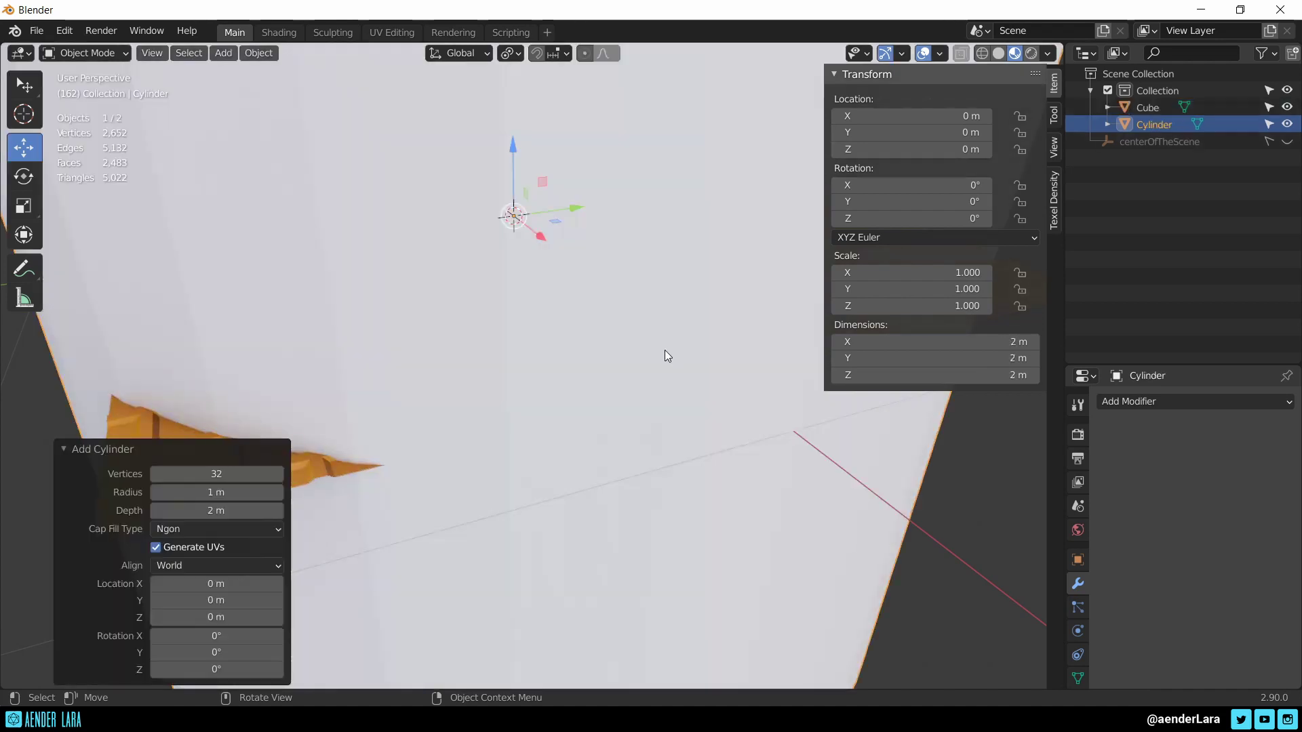
key(s)
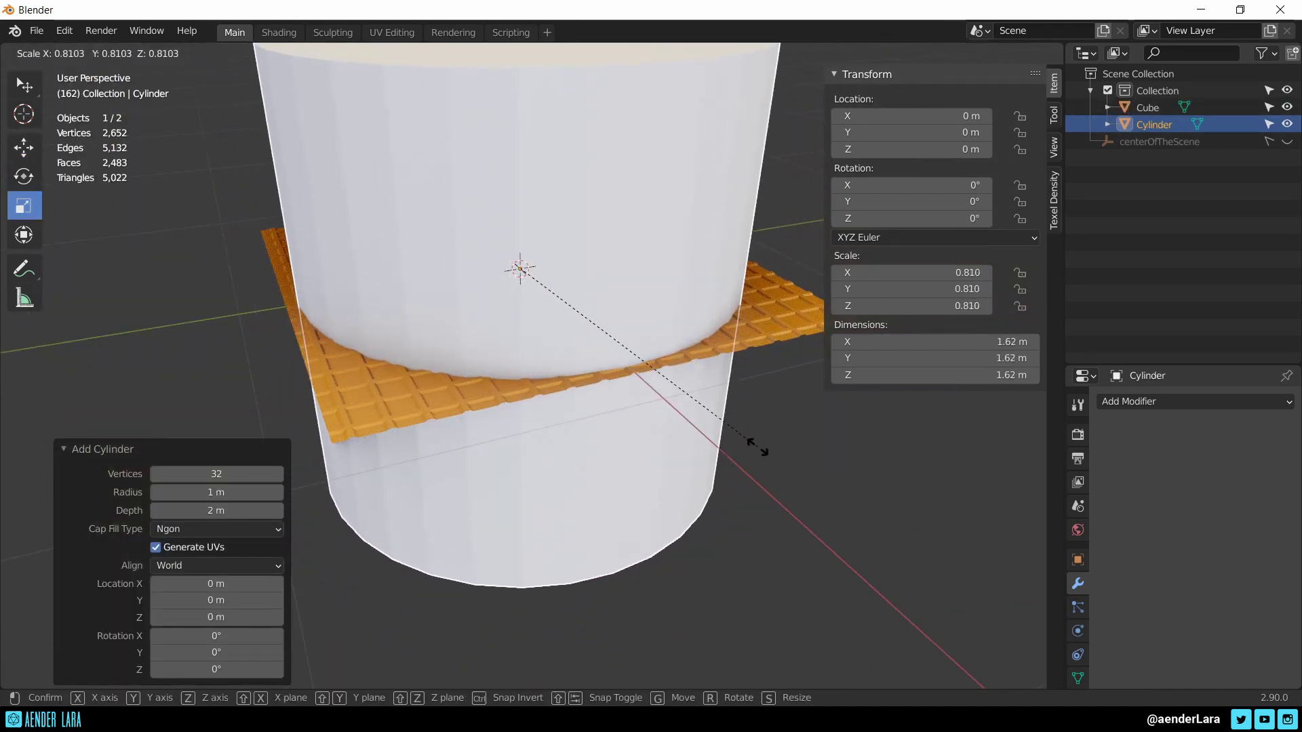
click(759, 447)
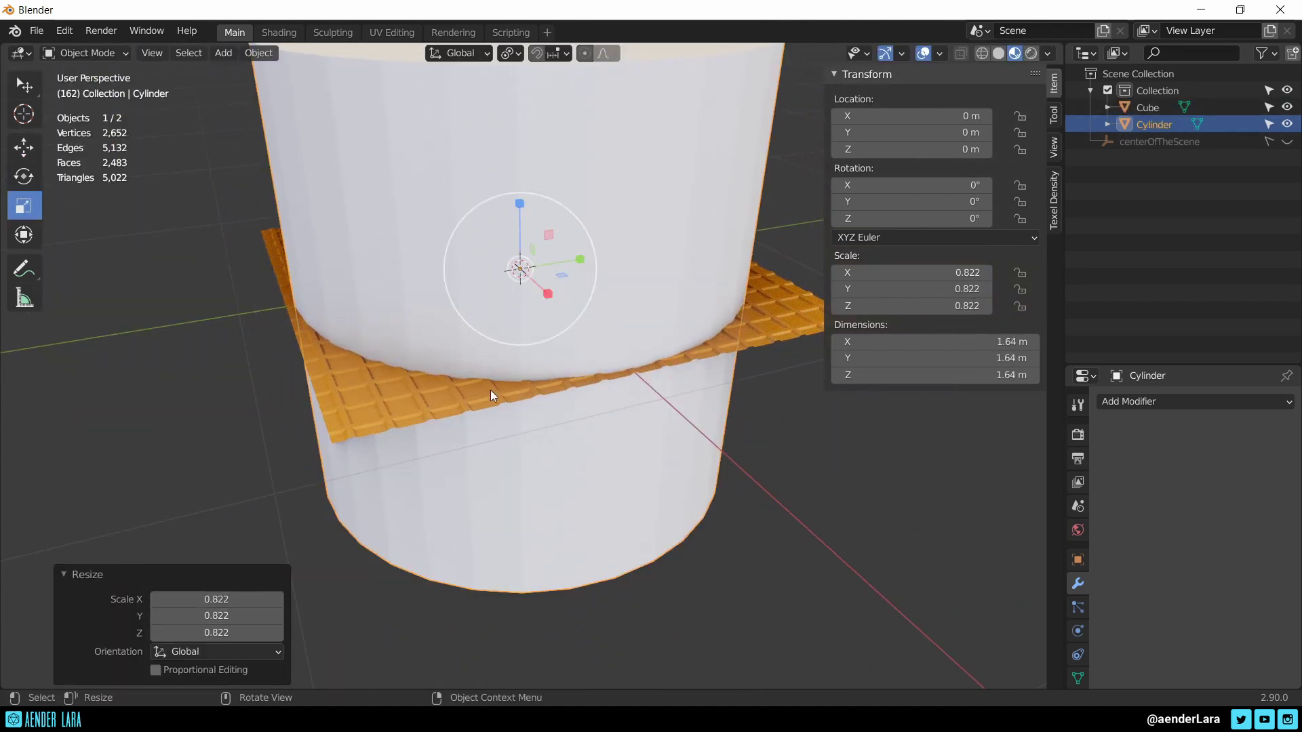
key(x)
click(530, 397)
Add a new 60-vertex cylinder and scale it to about 0.82
key(shift+a)
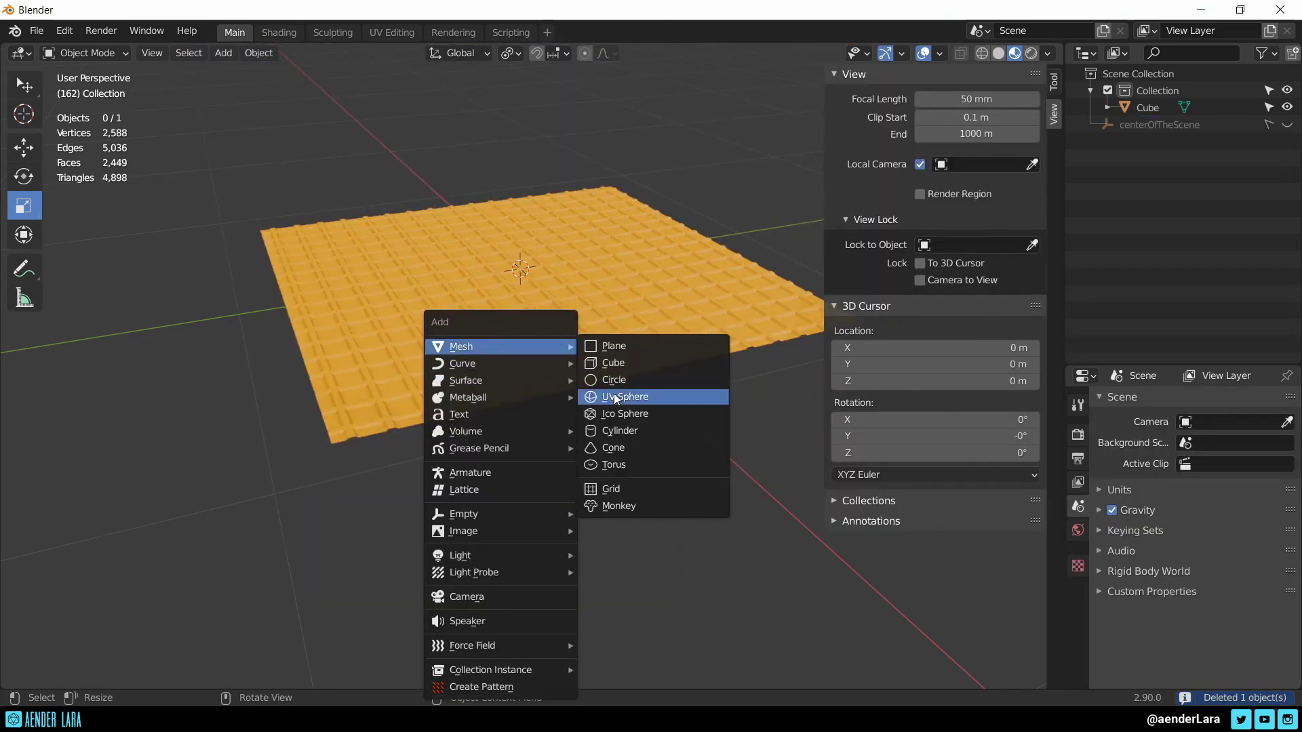
click(624, 432)
click(241, 478)
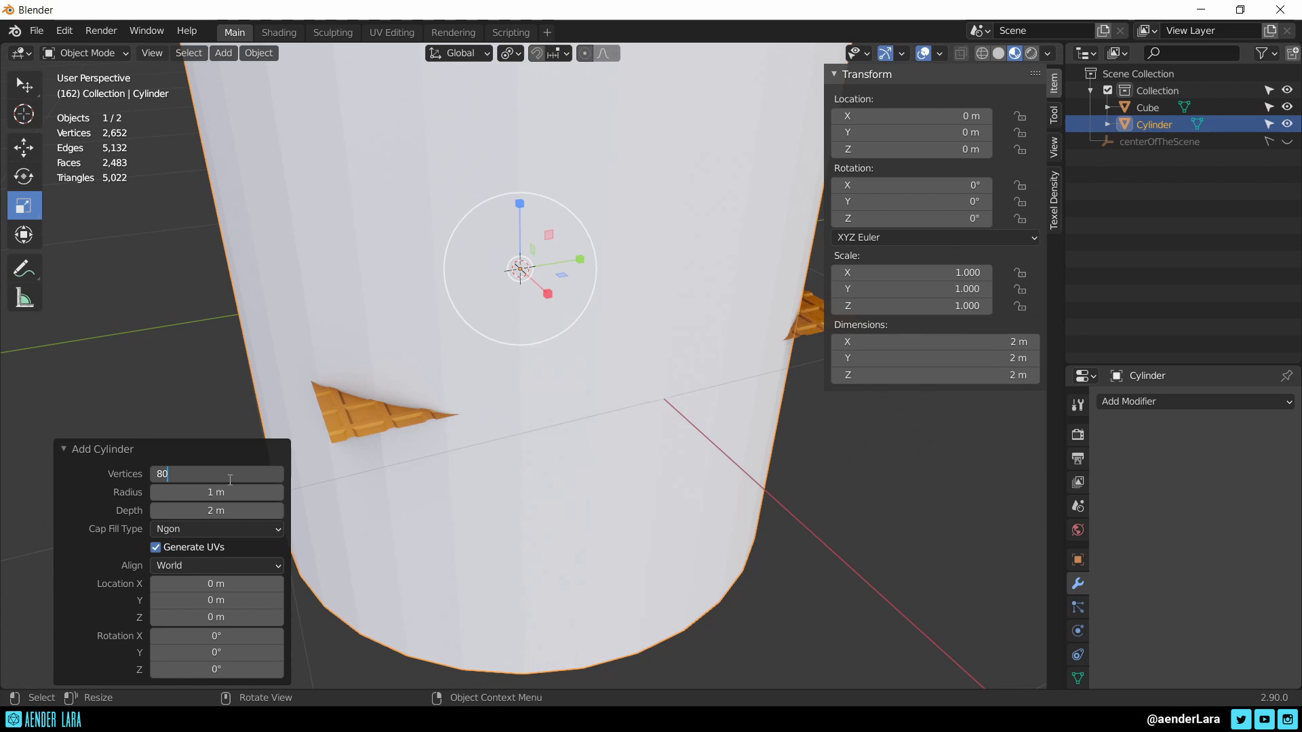
text(0)
key(Return)
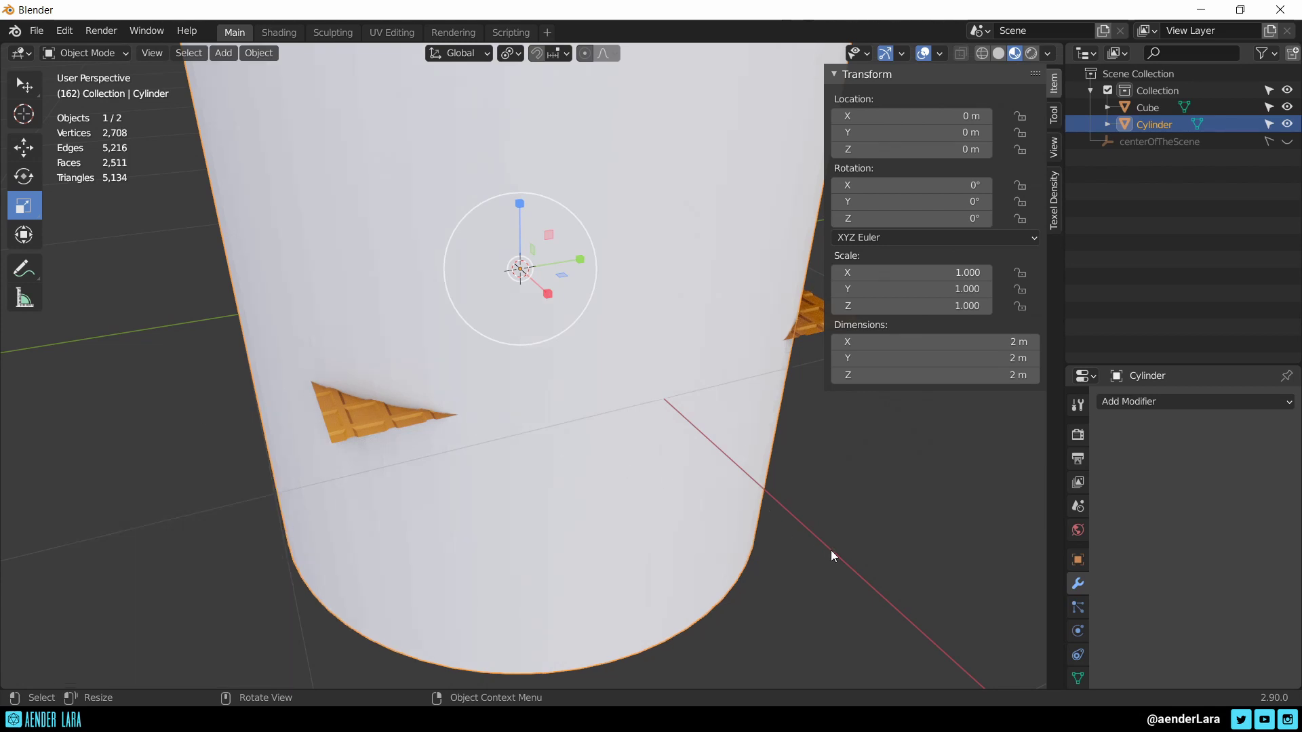
key(s)
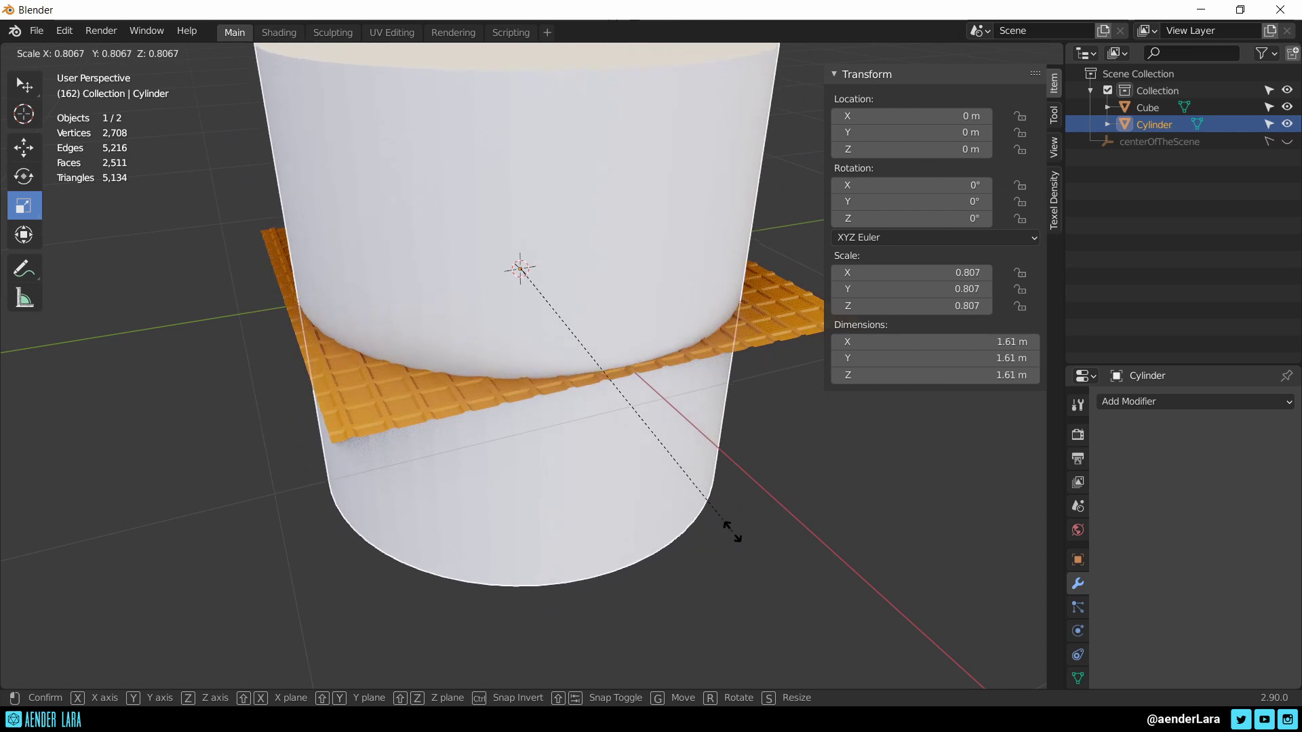
click(732, 531)
click(769, 282)
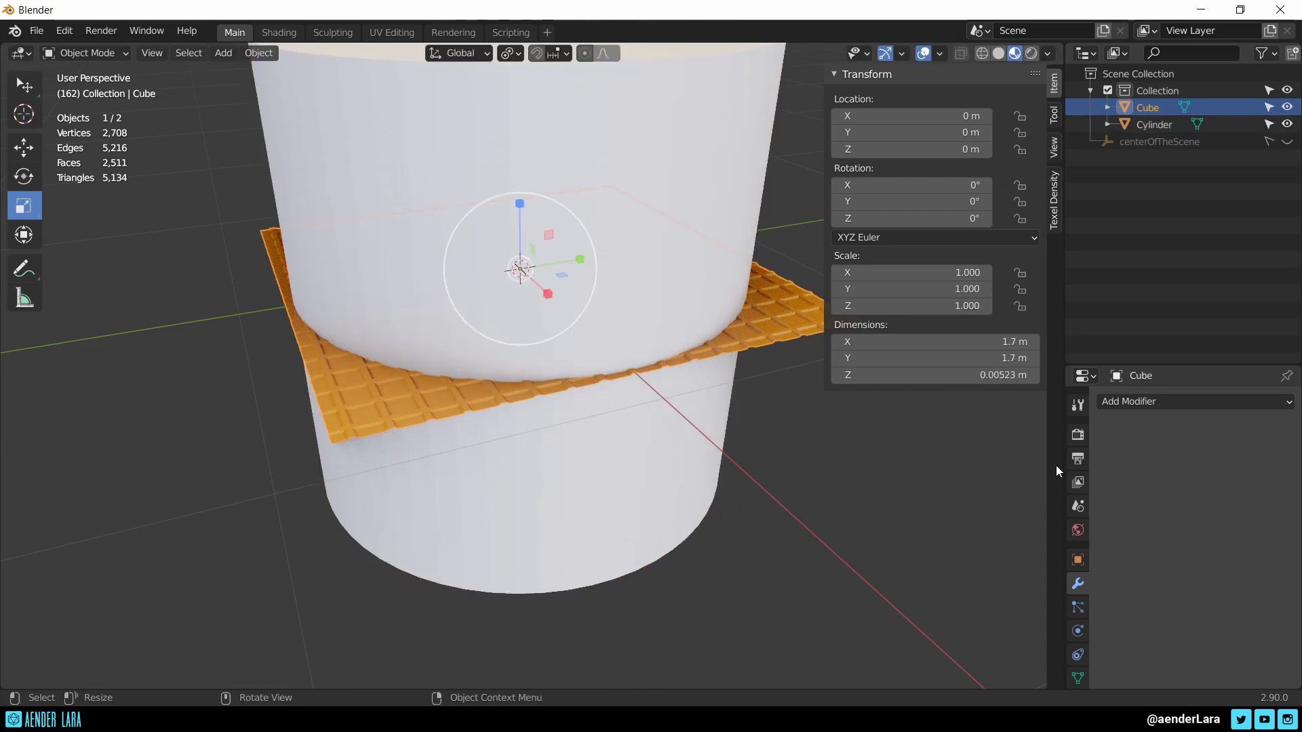
Give the plane a Boolean modifier intersecting with the Cylinder, and apply it
click(1195, 403)
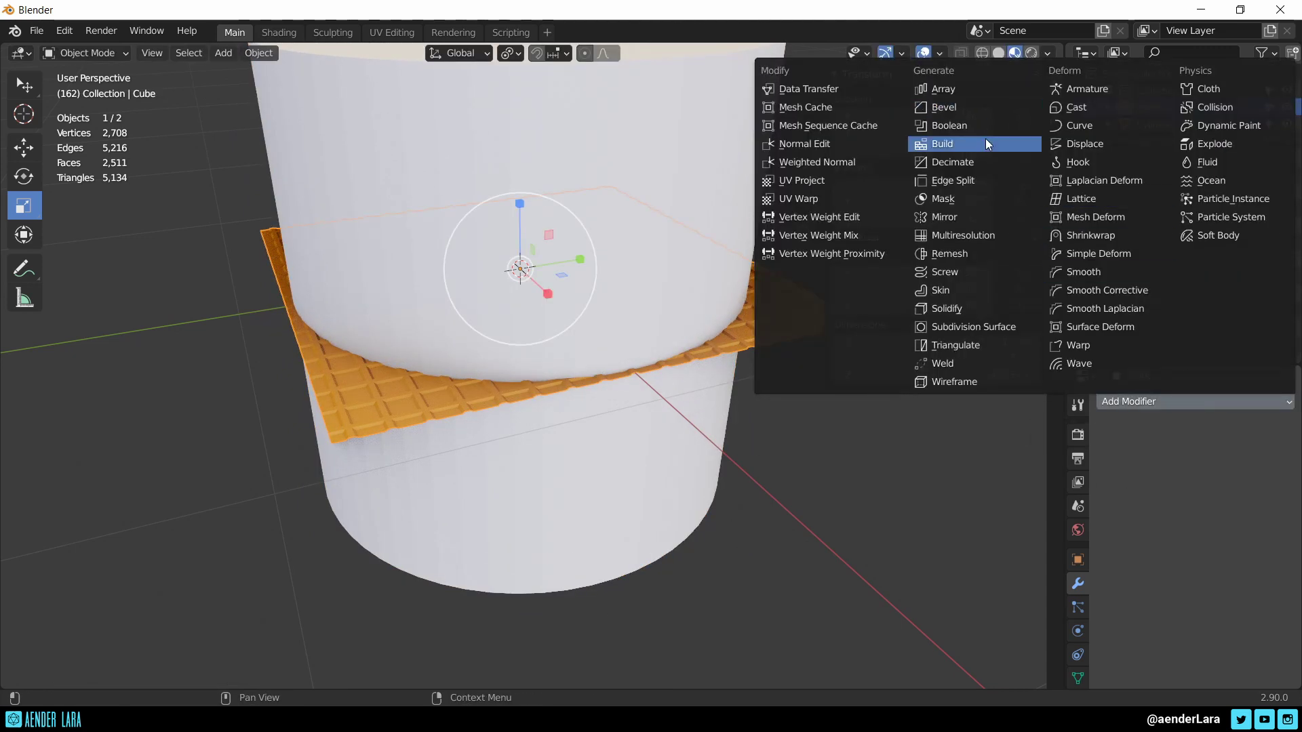
click(1006, 125)
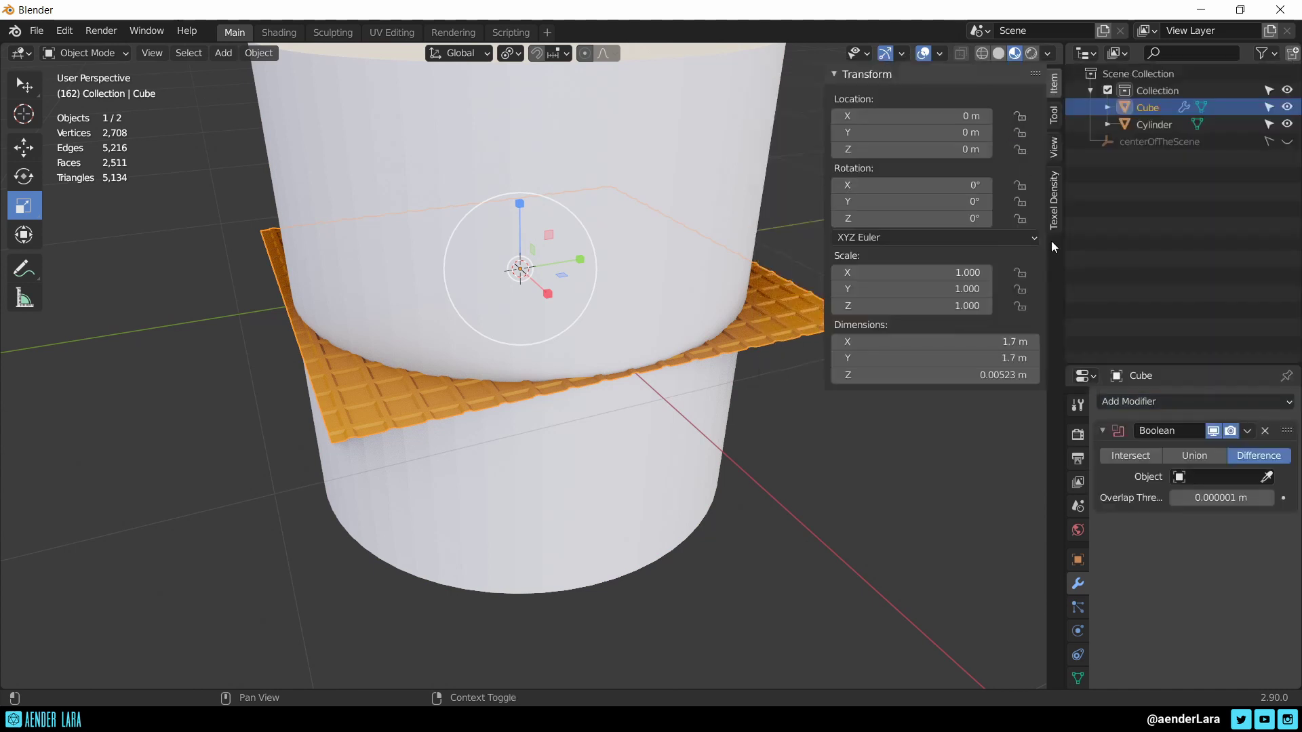
click(1269, 480)
click(478, 217)
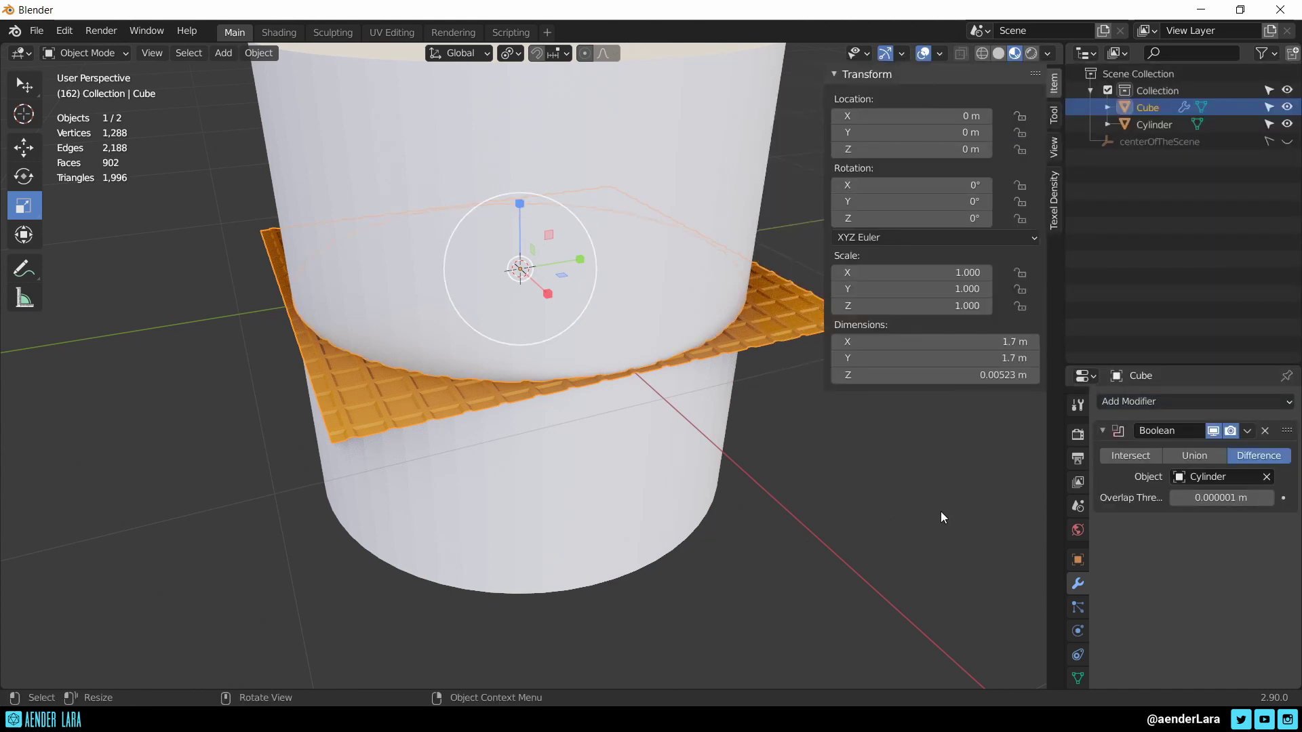
click(1131, 456)
click(1287, 124)
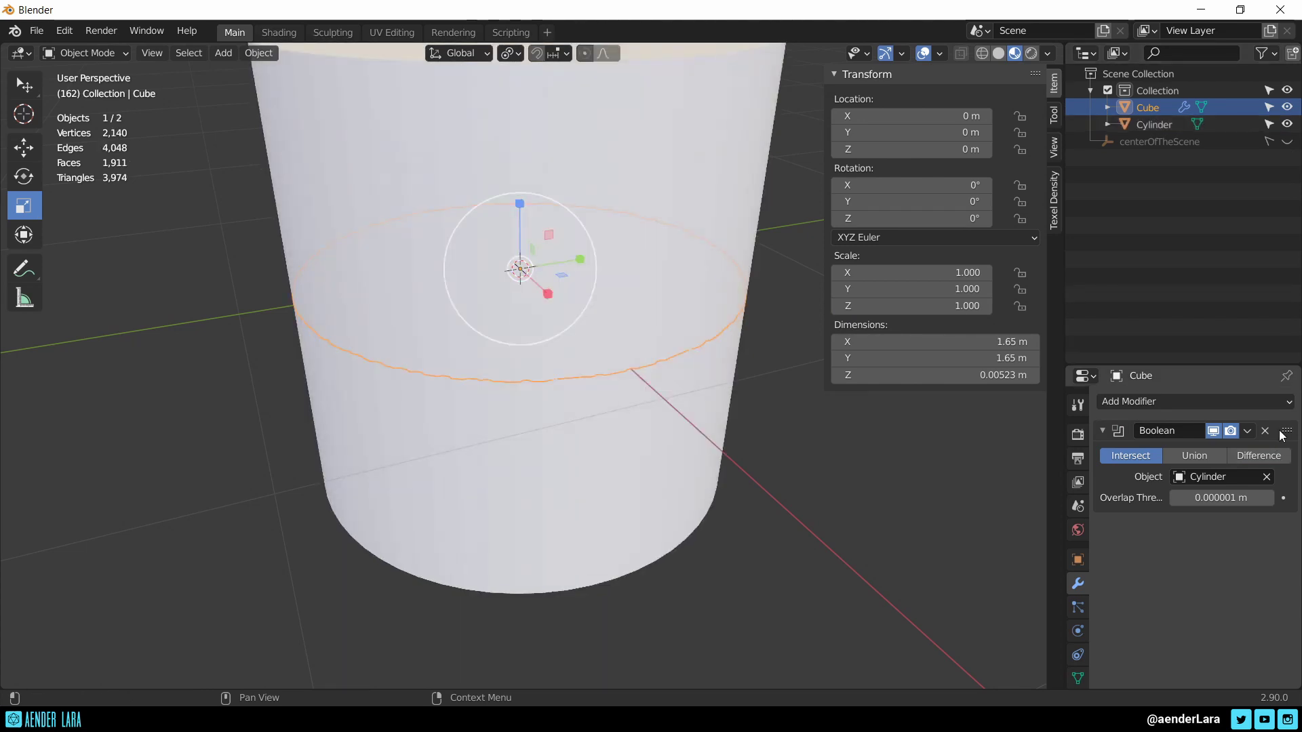
click(1246, 431)
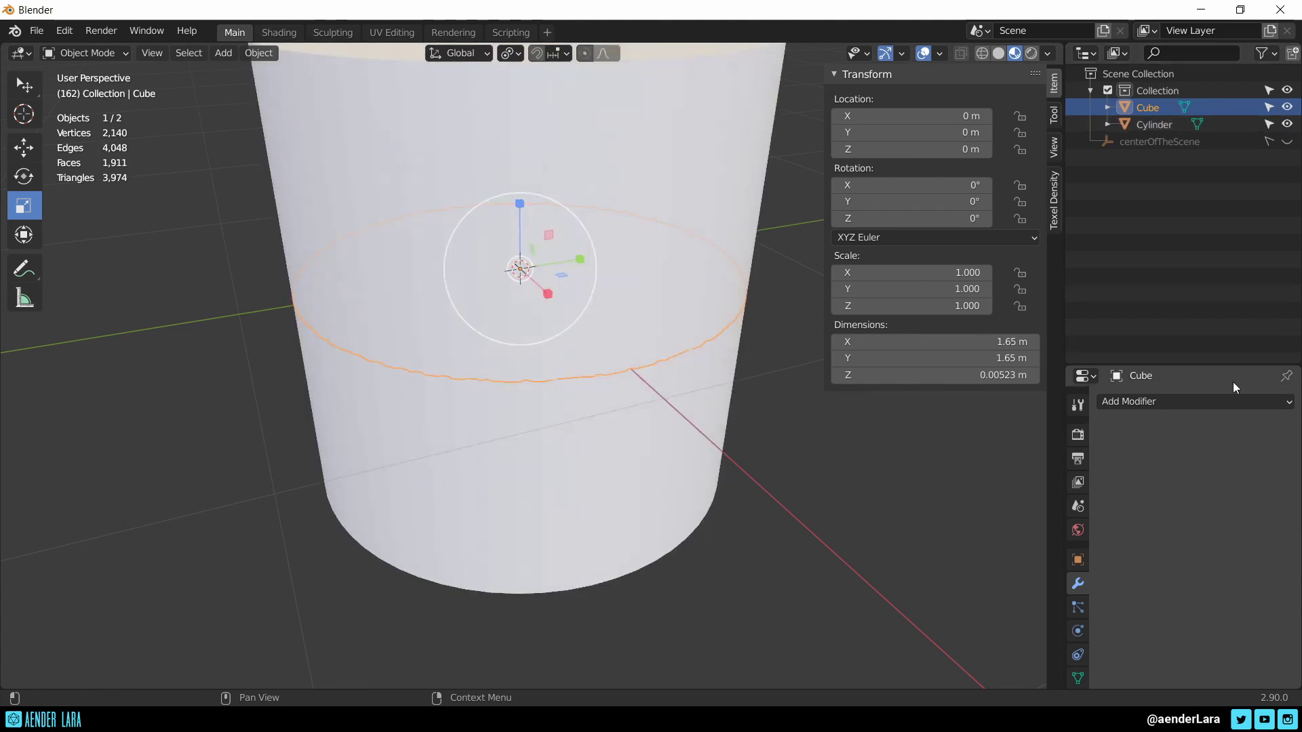
Delete the cylinder, then select all of the disc's faces in Edit Mode
key(x)
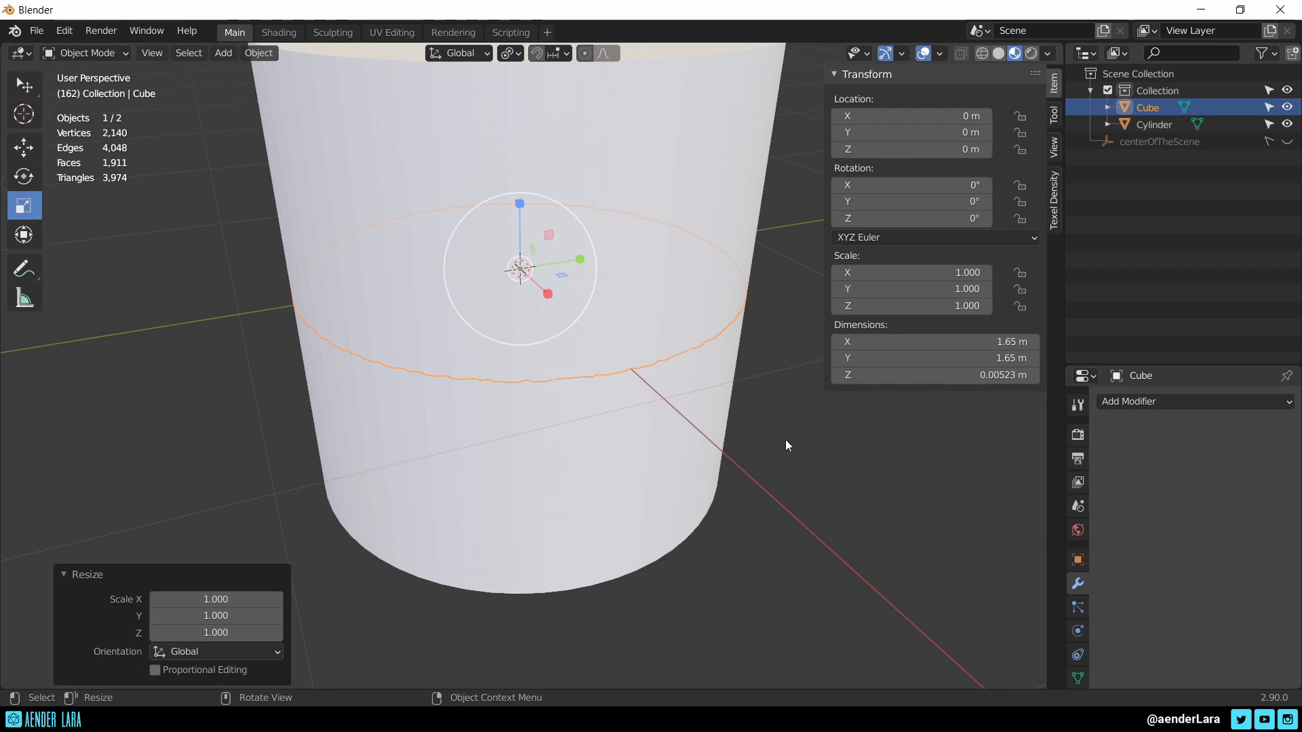
click(581, 439)
key(x)
click(581, 459)
click(555, 388)
key(Tab)
scroll(579, 454, up, 5)
key(a)
key(Tab)
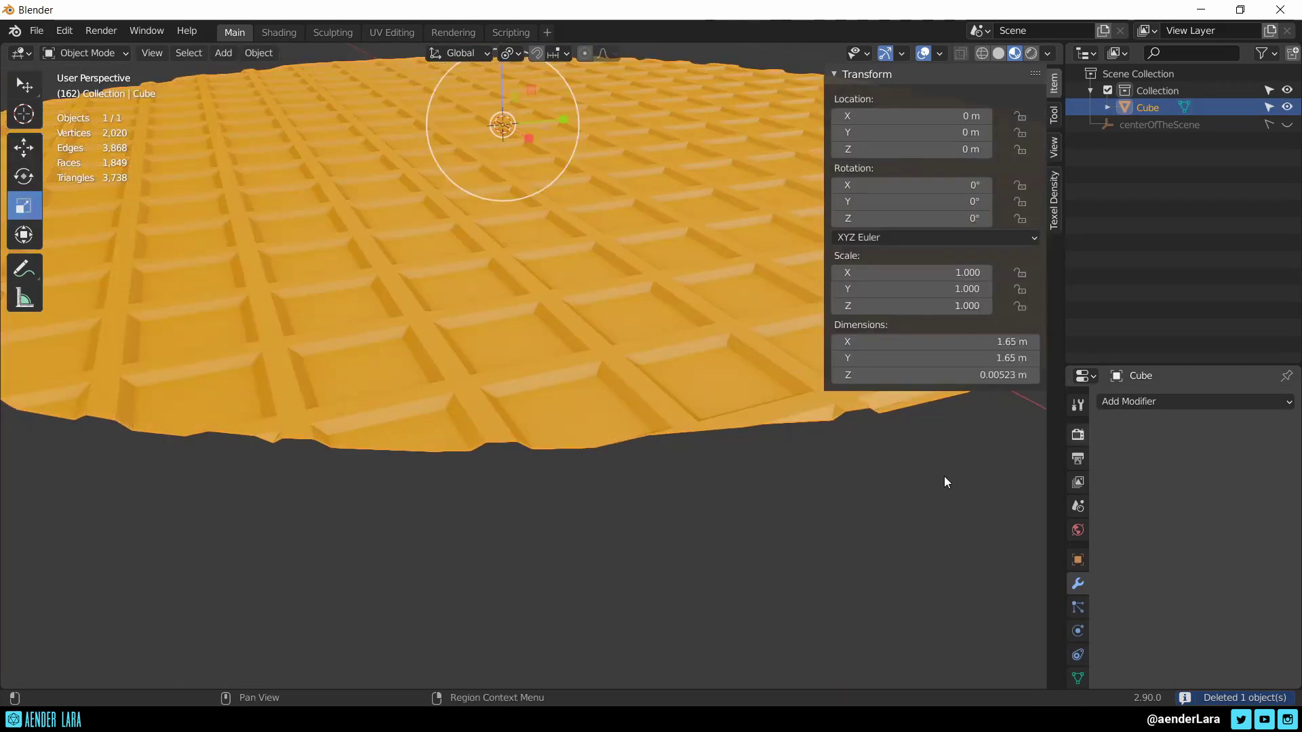
scroll(764, 449, down, 4)
Add a Triangulate modifier to the waffle disc and apply it
click(1163, 403)
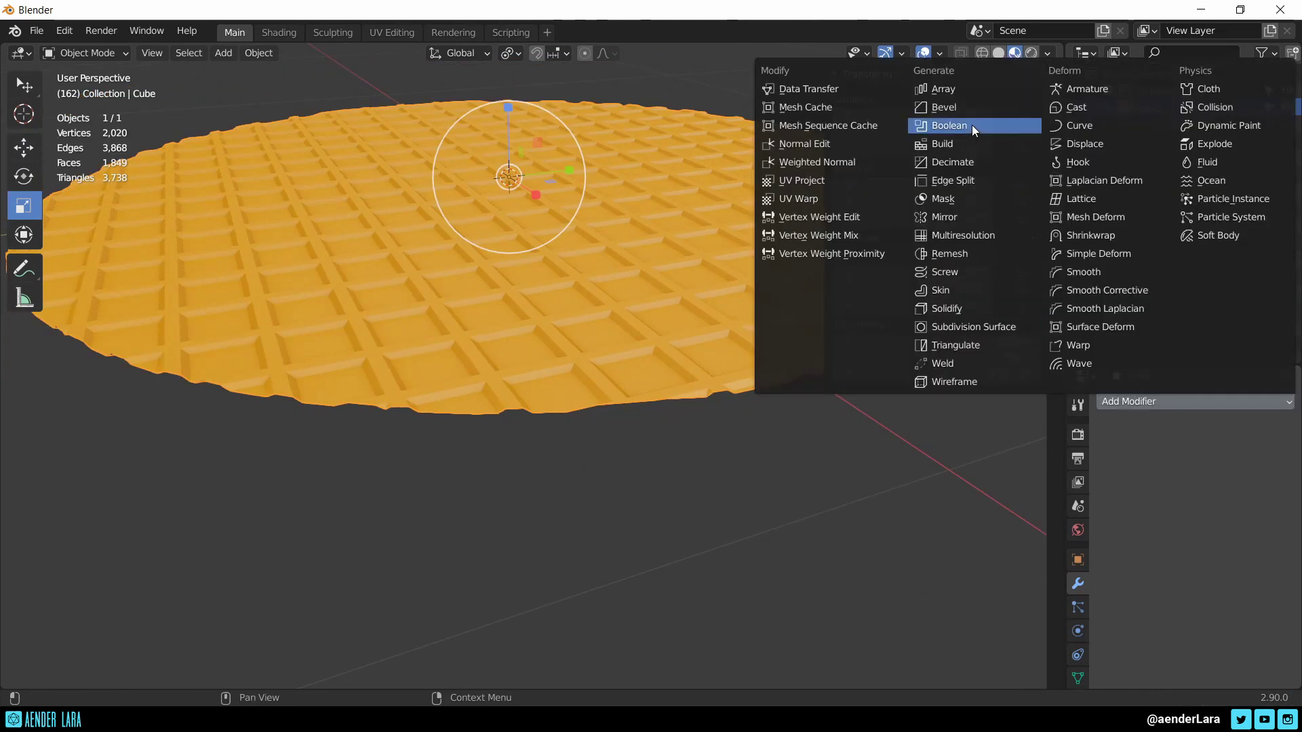
click(973, 342)
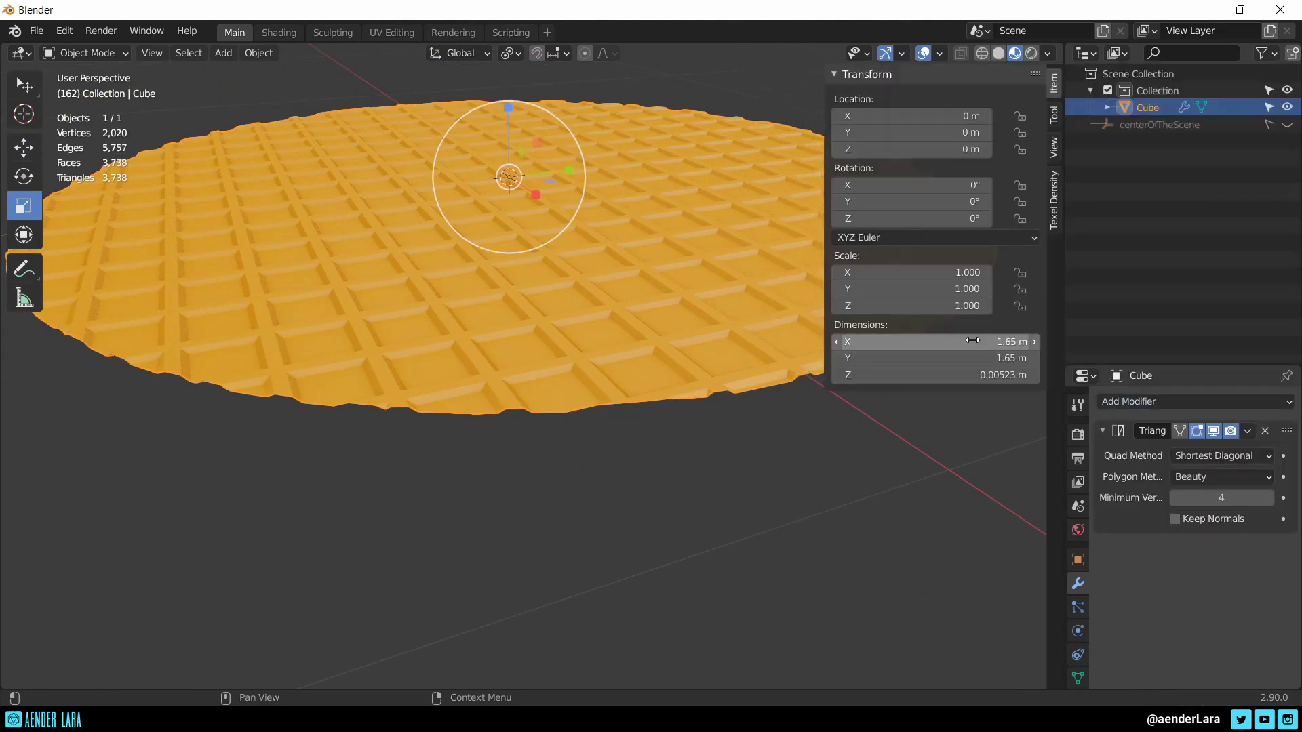
key(Tab)
key(q)
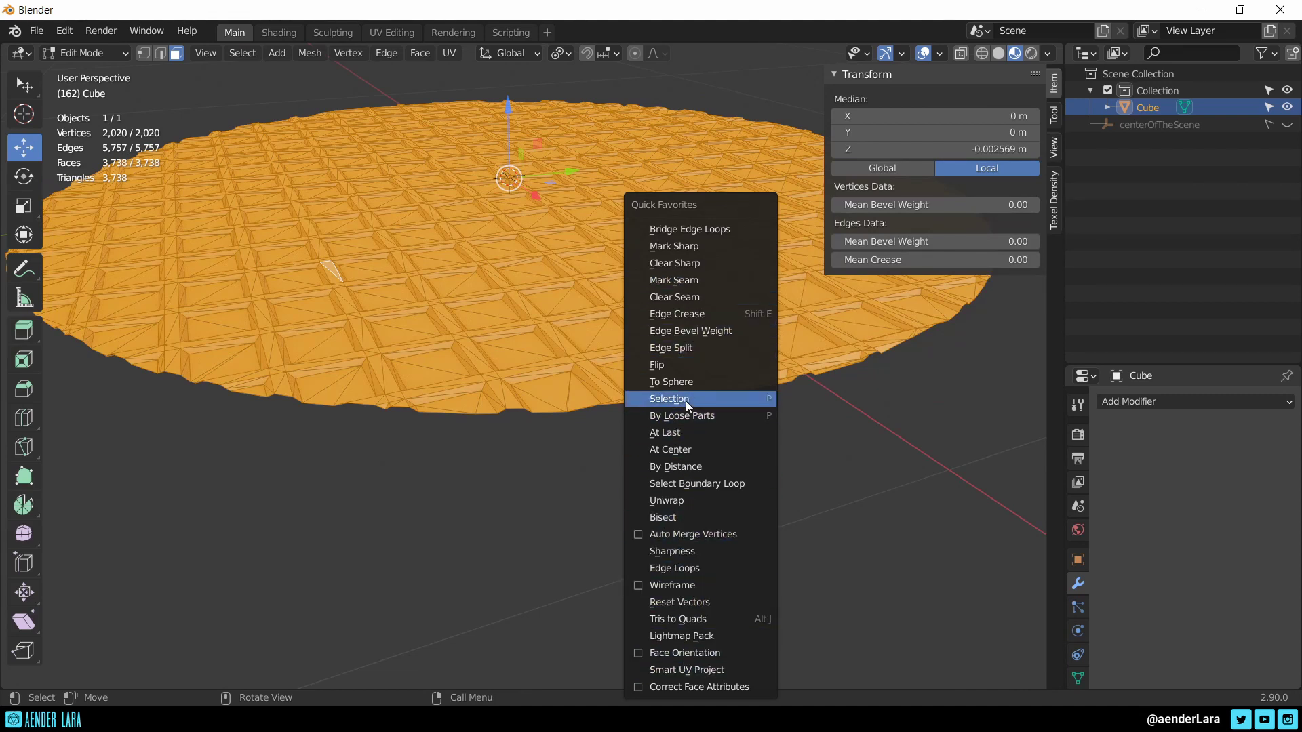
Merge the disc's triangles back into quads and select its outer boundary loop
click(672, 619)
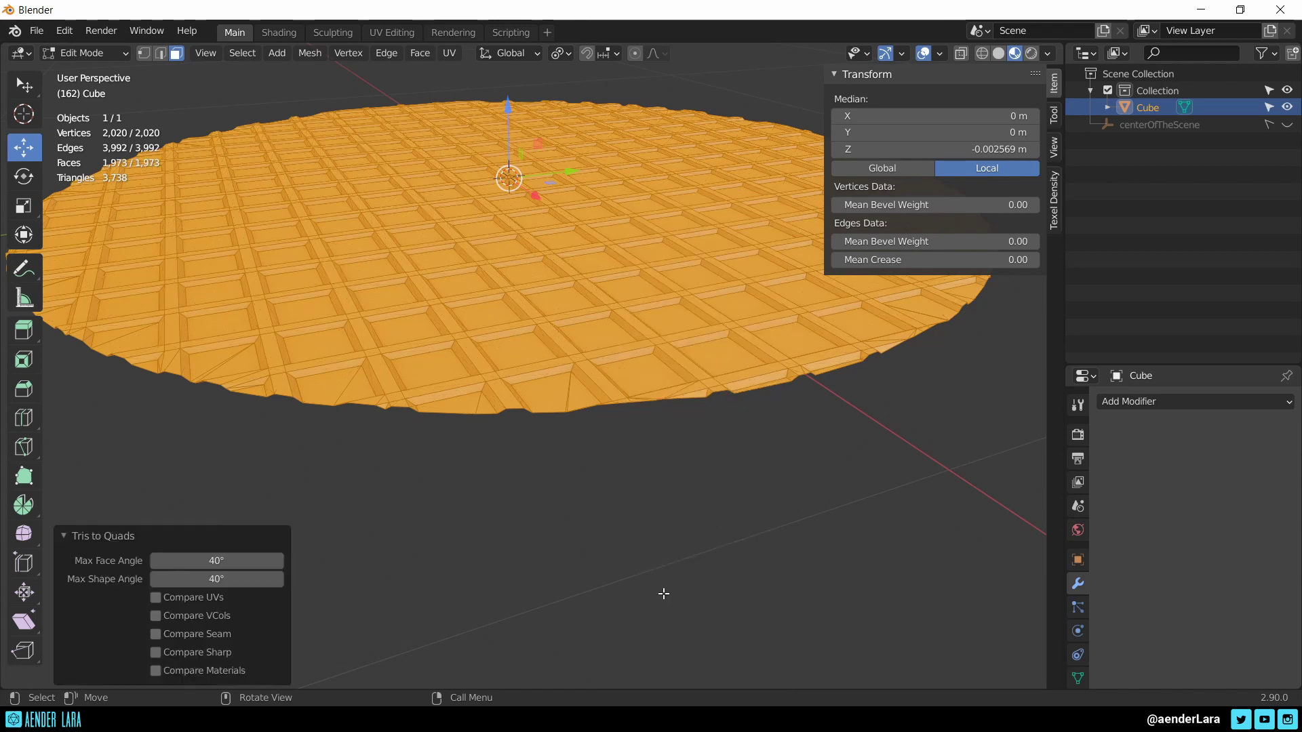
key(q)
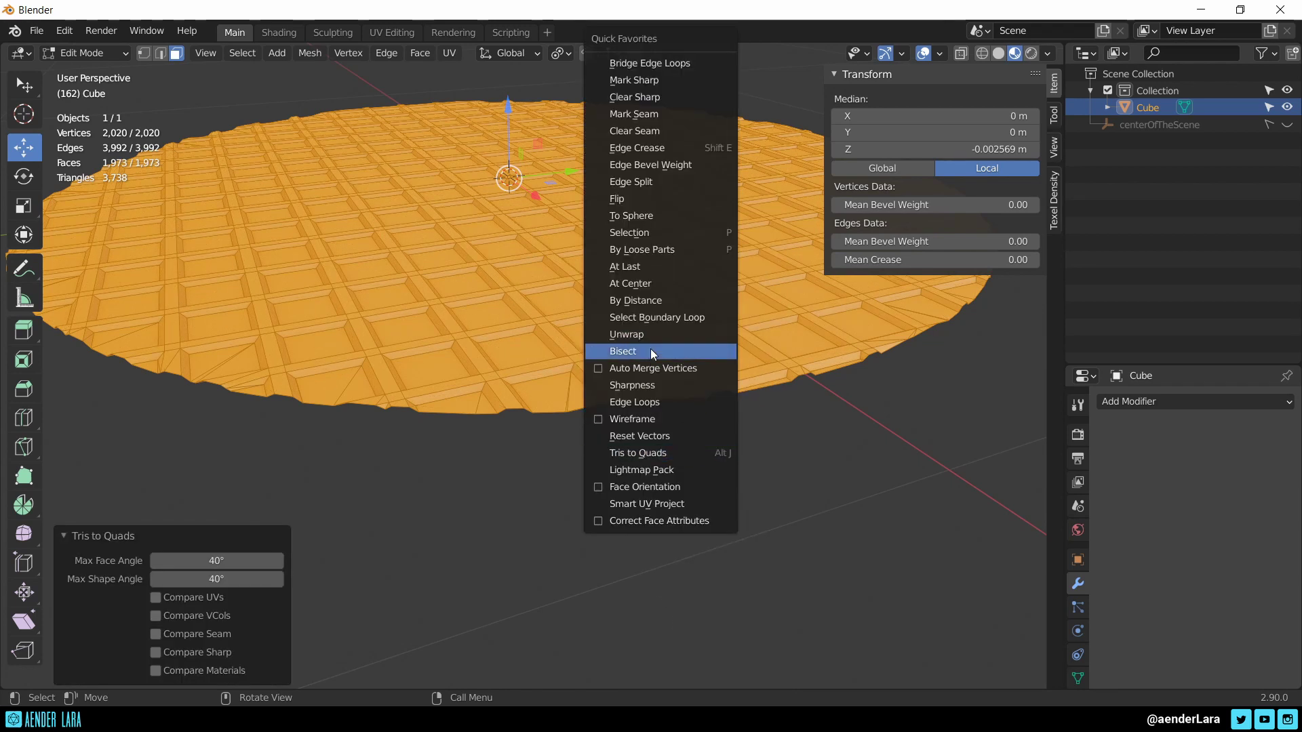
click(666, 316)
key(q)
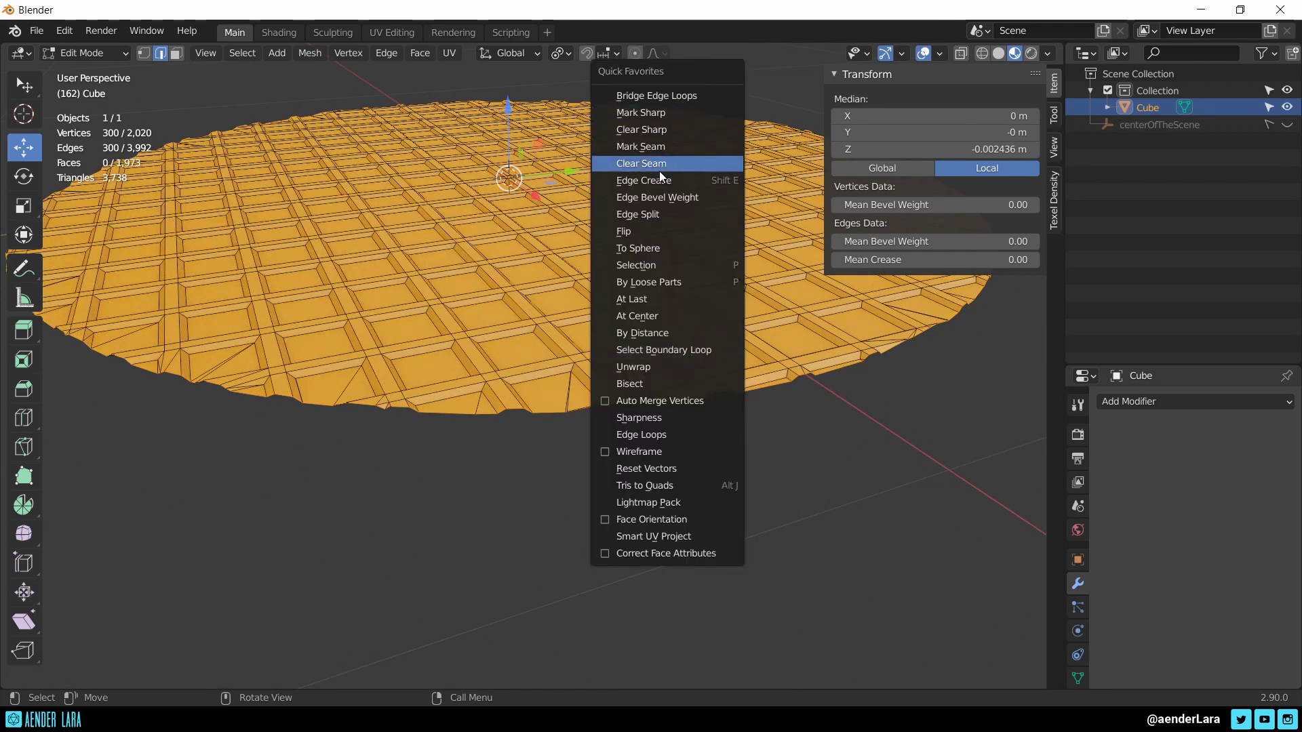
click(678, 136)
Extrude the disc's rim in place, flatten it to zero Z scale, and trial a vertical move
key(e)
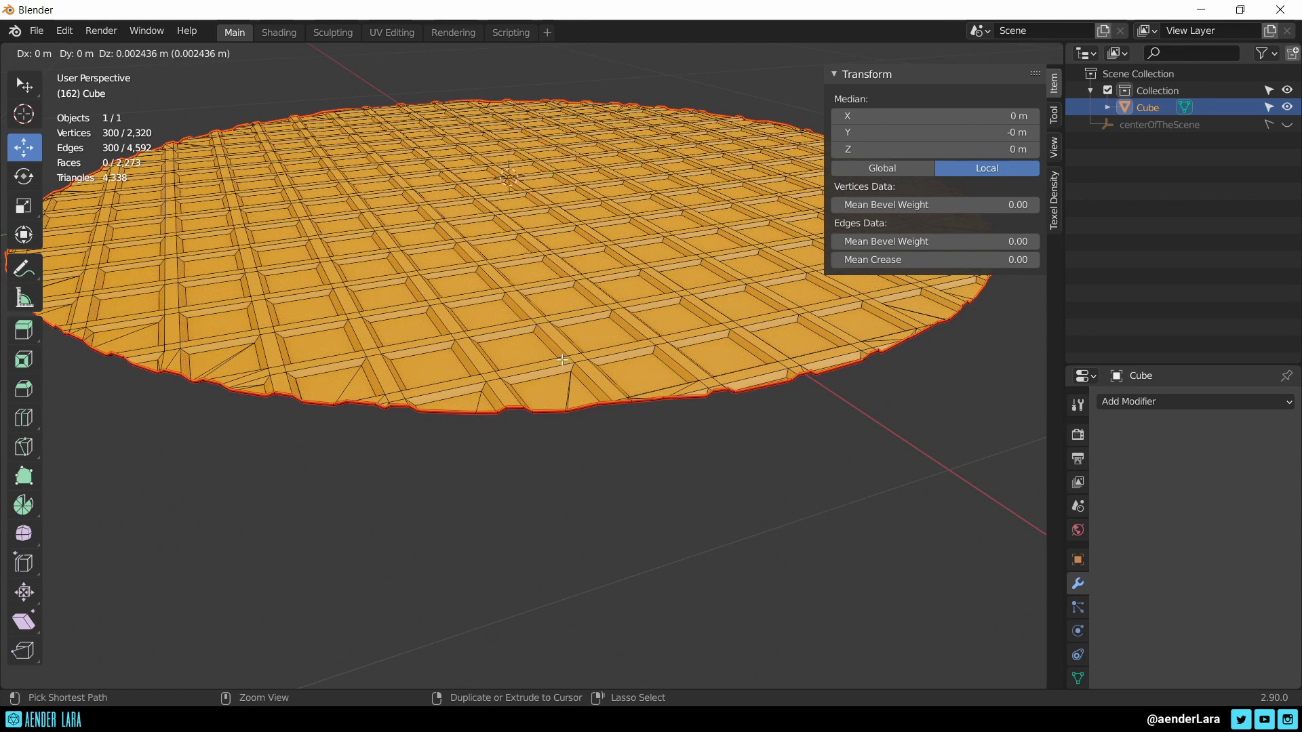
right_click(560, 295)
drag(513, 117, 513, 124)
key(shift+space)
key(s)
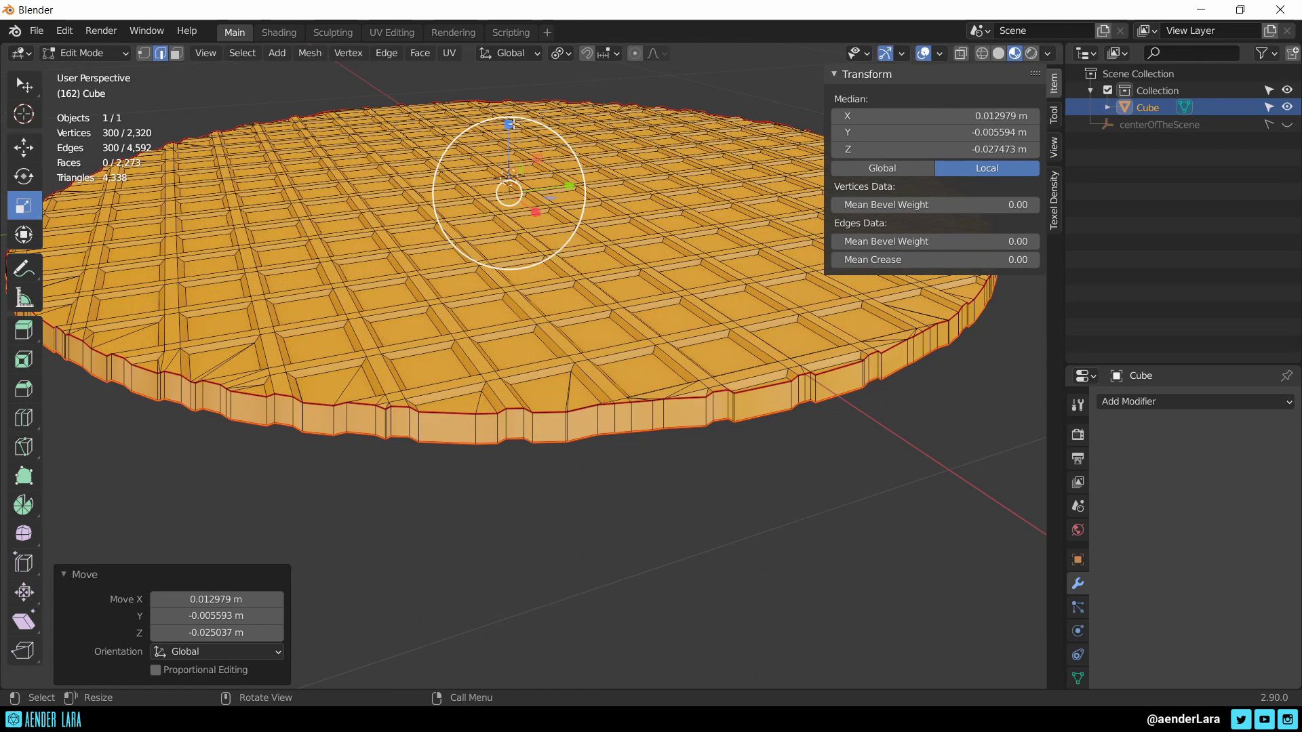
key(s)
key(z)
key(0)
key(Return)
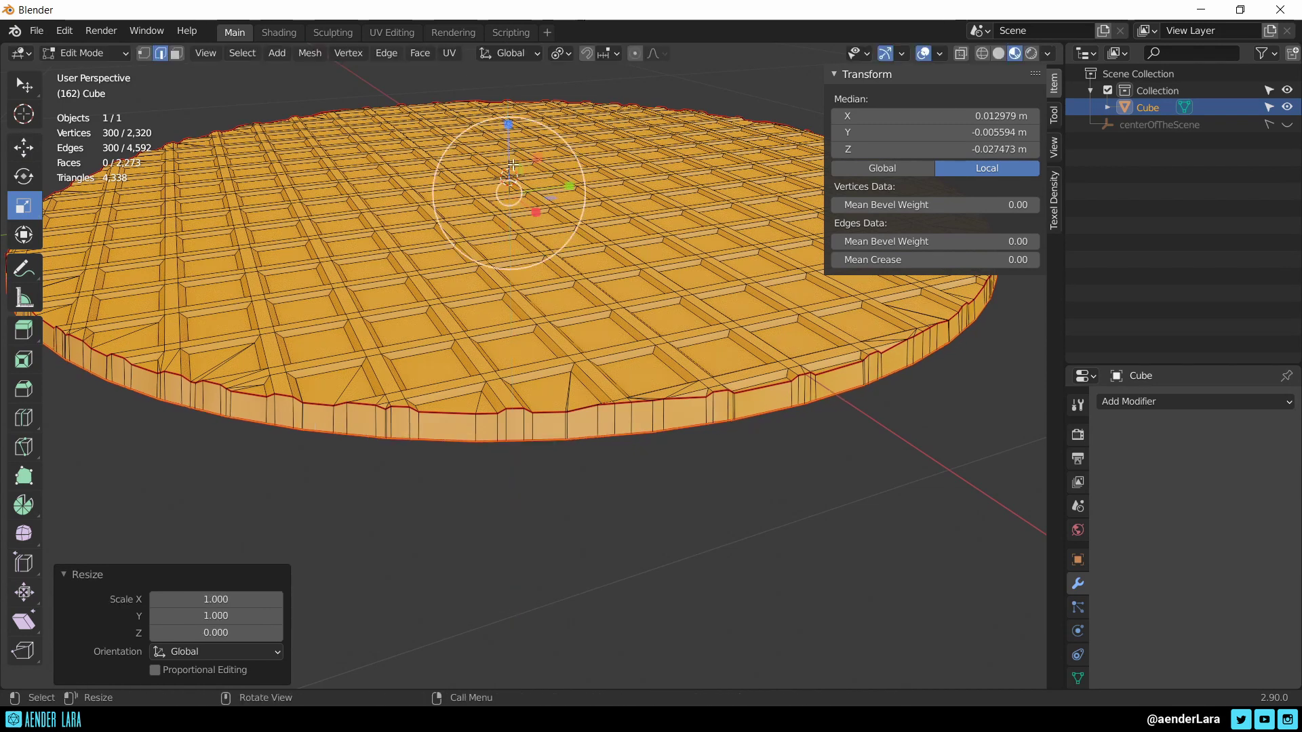
key(shift+space)
key(g)
drag(510, 124, 502, 136)
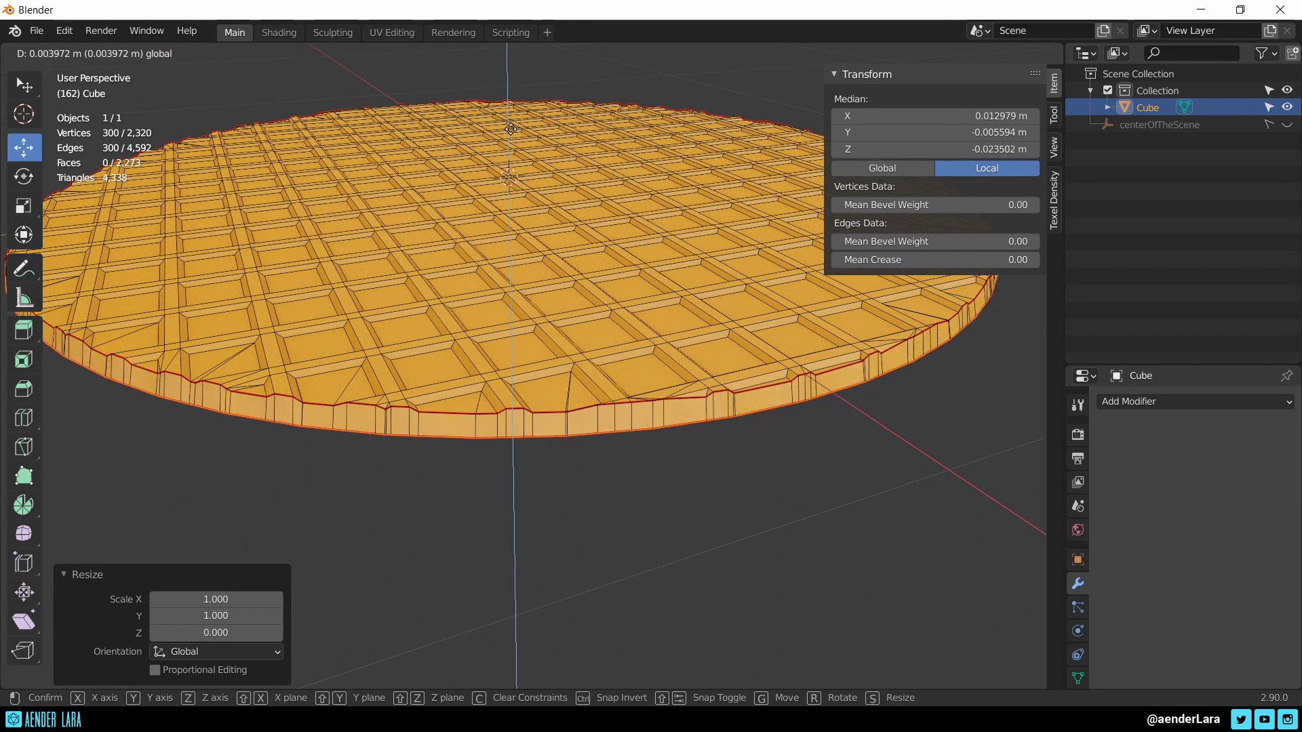
drag(507, 130, 509, 105)
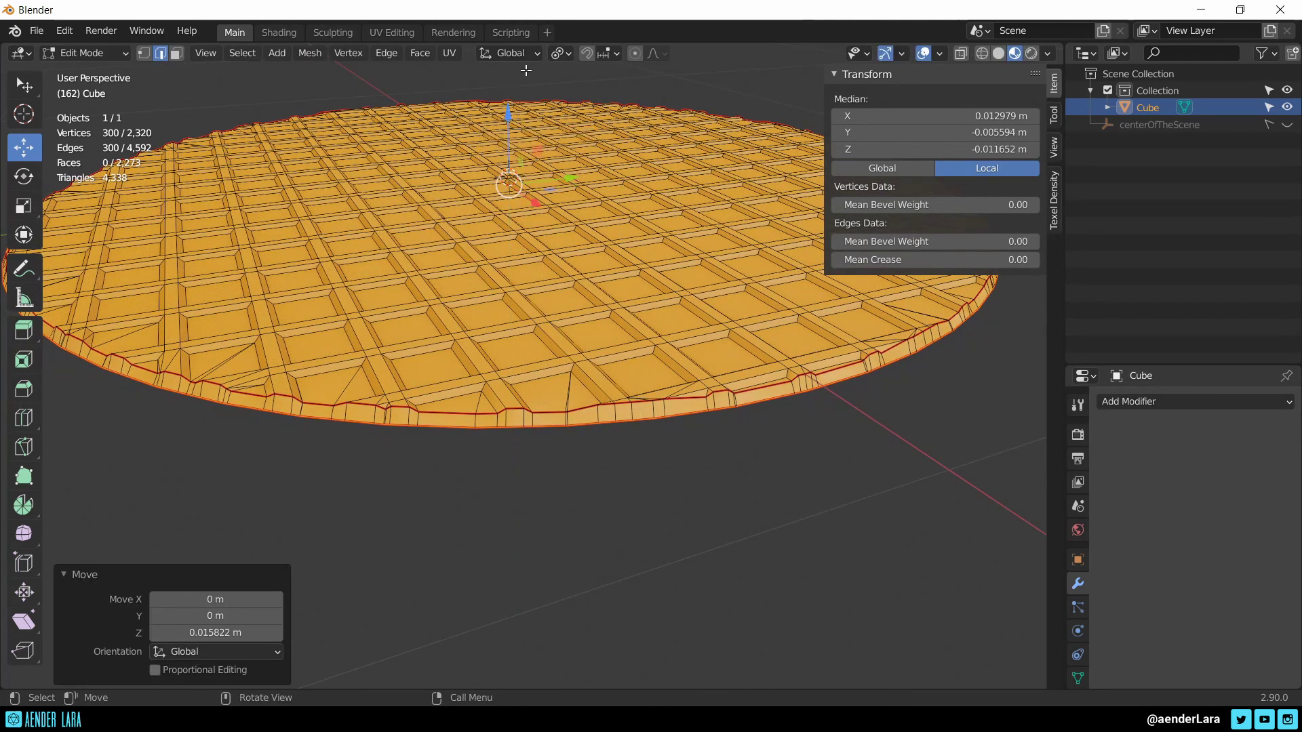
key(ctrl+z)
With Bounding Box Center pivot, scale the rim to zero on Z and lower it
click(564, 54)
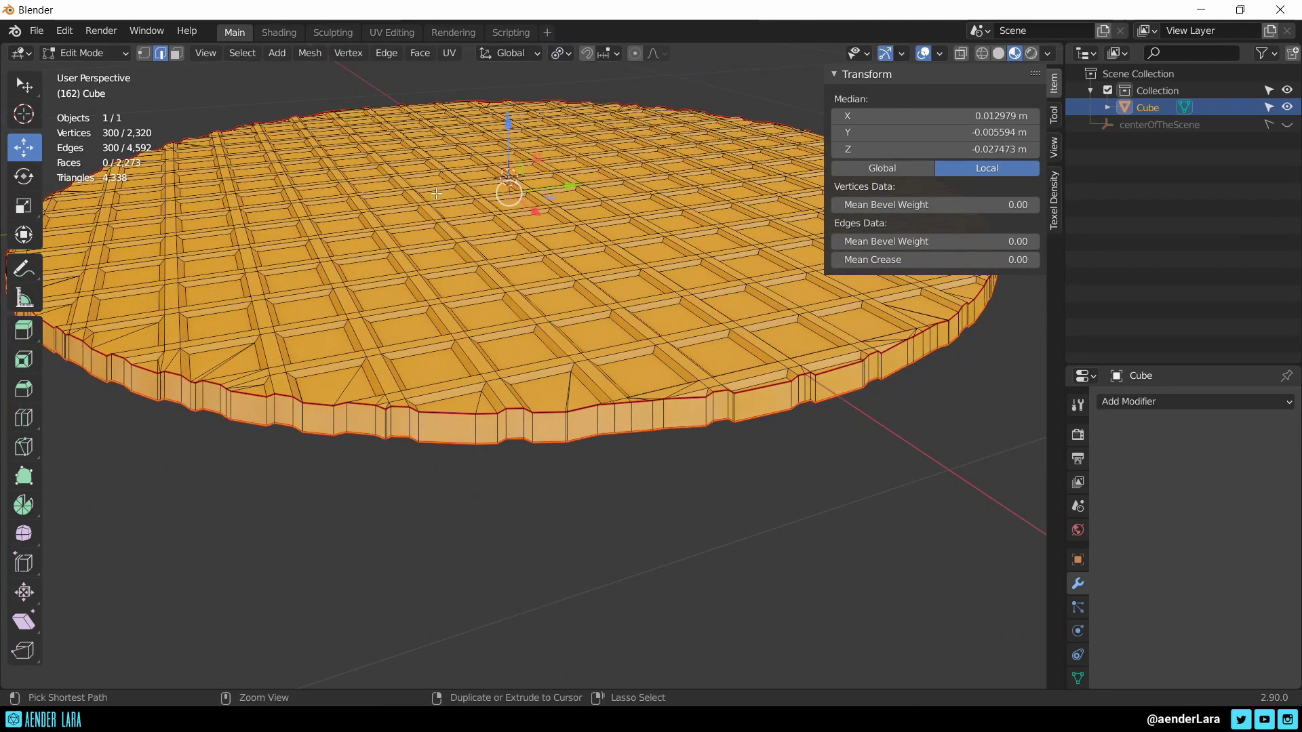
key(ctrl+z)
click(560, 54)
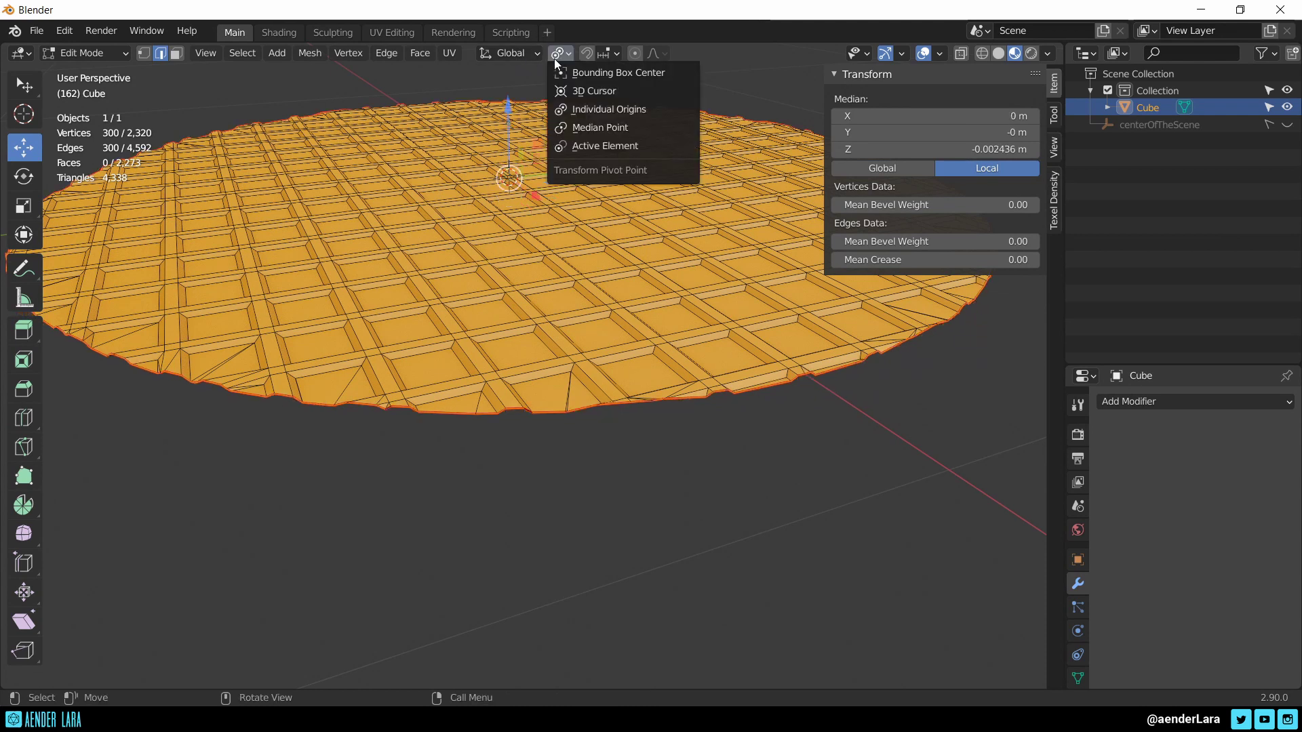
click(585, 71)
key(shift+space)
key(s)
drag(509, 103, 510, 110)
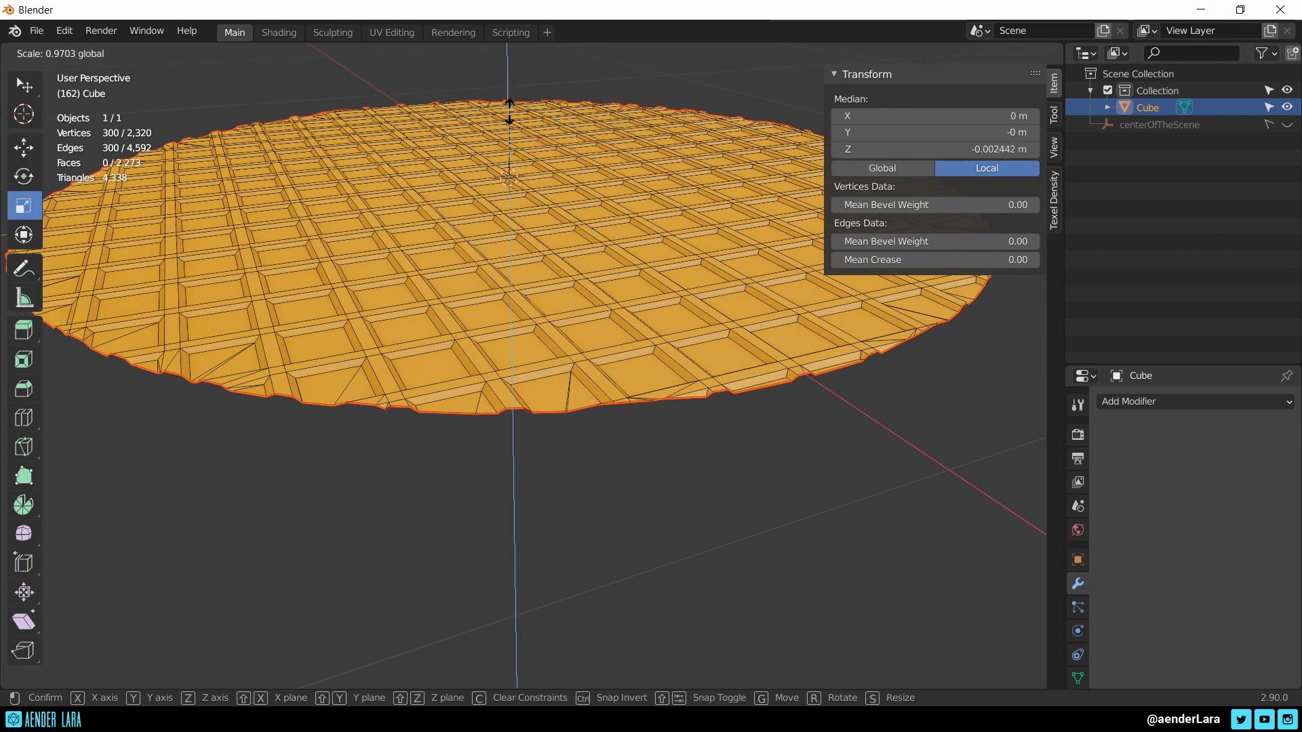
key(0)
click(510, 120)
key(shift+space)
key(g)
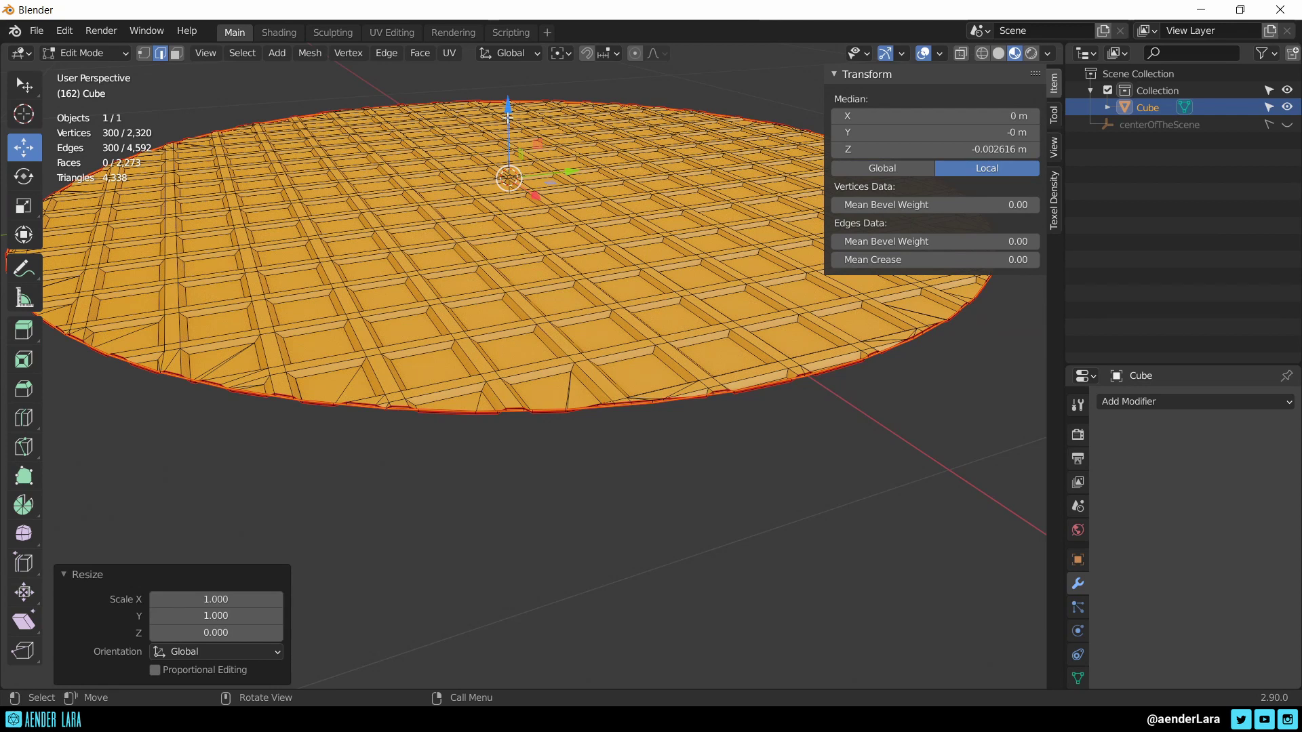
drag(510, 116, 514, 139)
Select the boundary loop of the rim faces and mark it sharp
key(q)
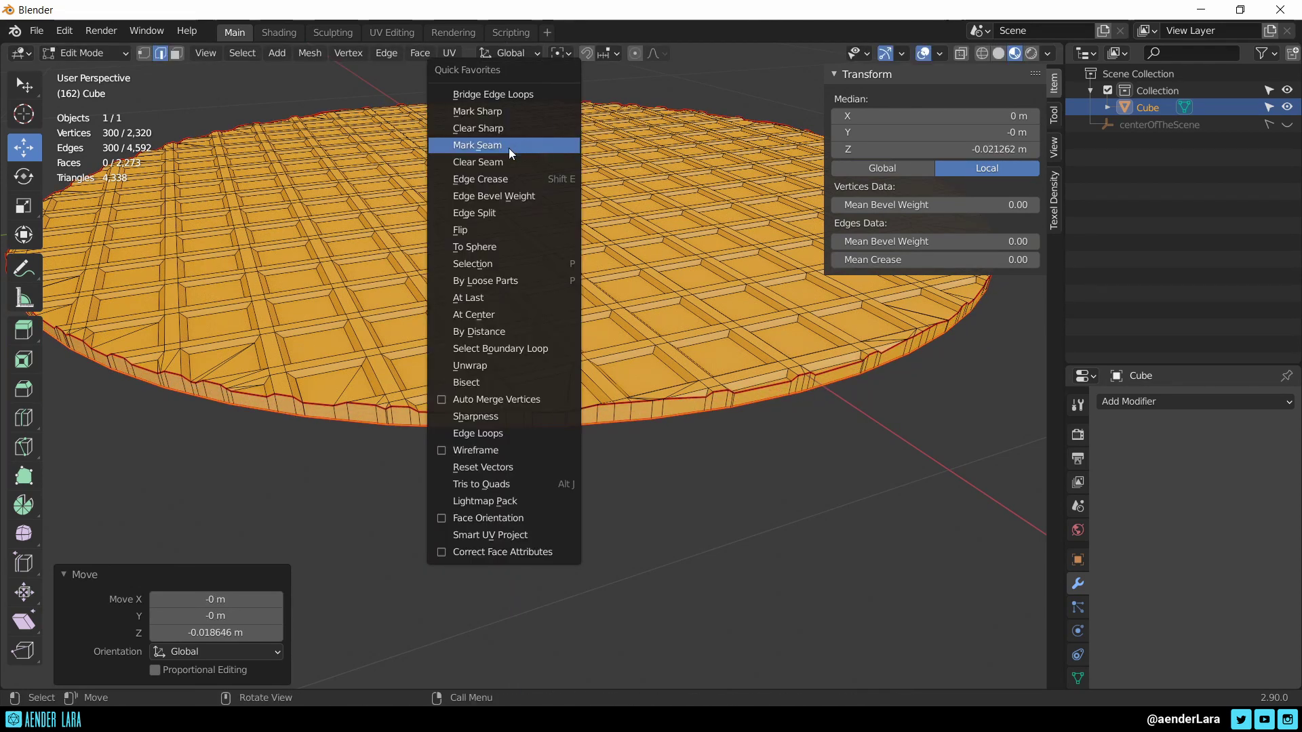
click(511, 161)
key(alt+a)
scroll(678, 417, down, 2)
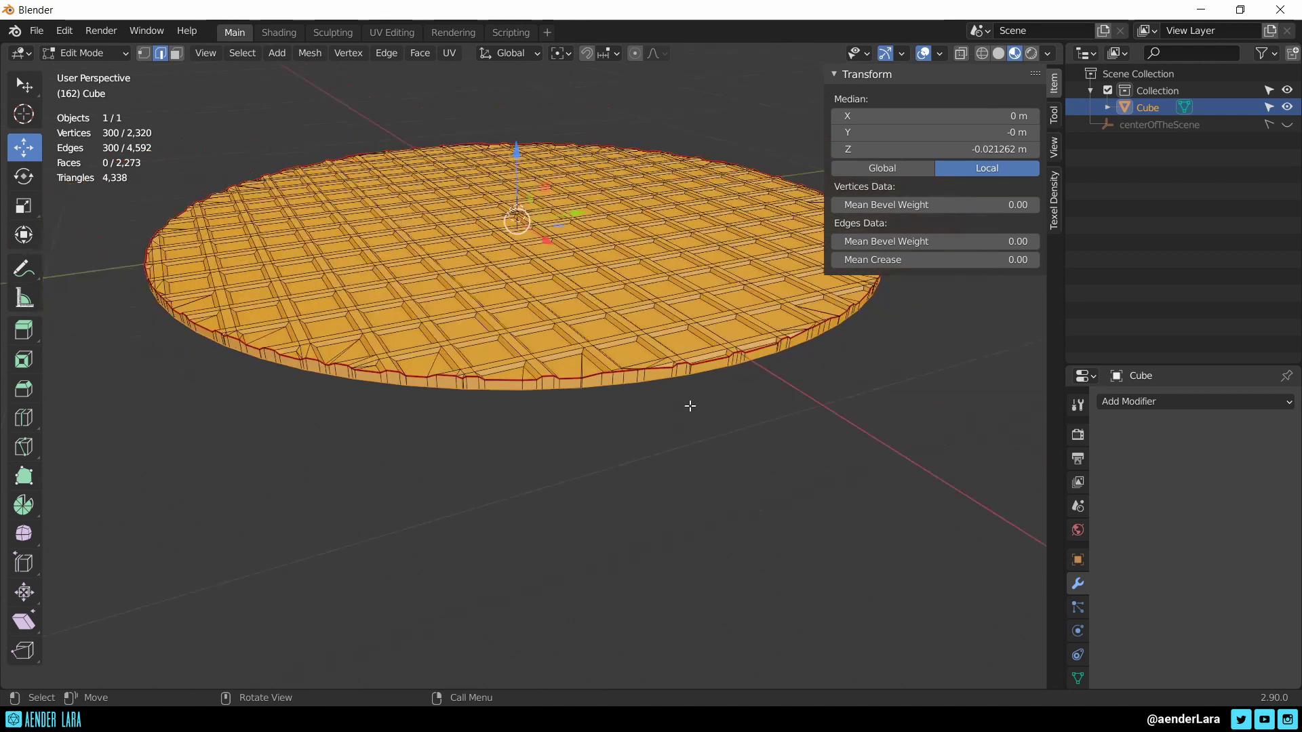
key(Tab)
key(Tab)
mouse_move(722, 384)
middle_down()
mouse_move(663, 337)
mouse_move(613, 247)
mouse_move(739, 418)
middle_up()
key(alt+a)
alt+click(599, 213)
key(q)
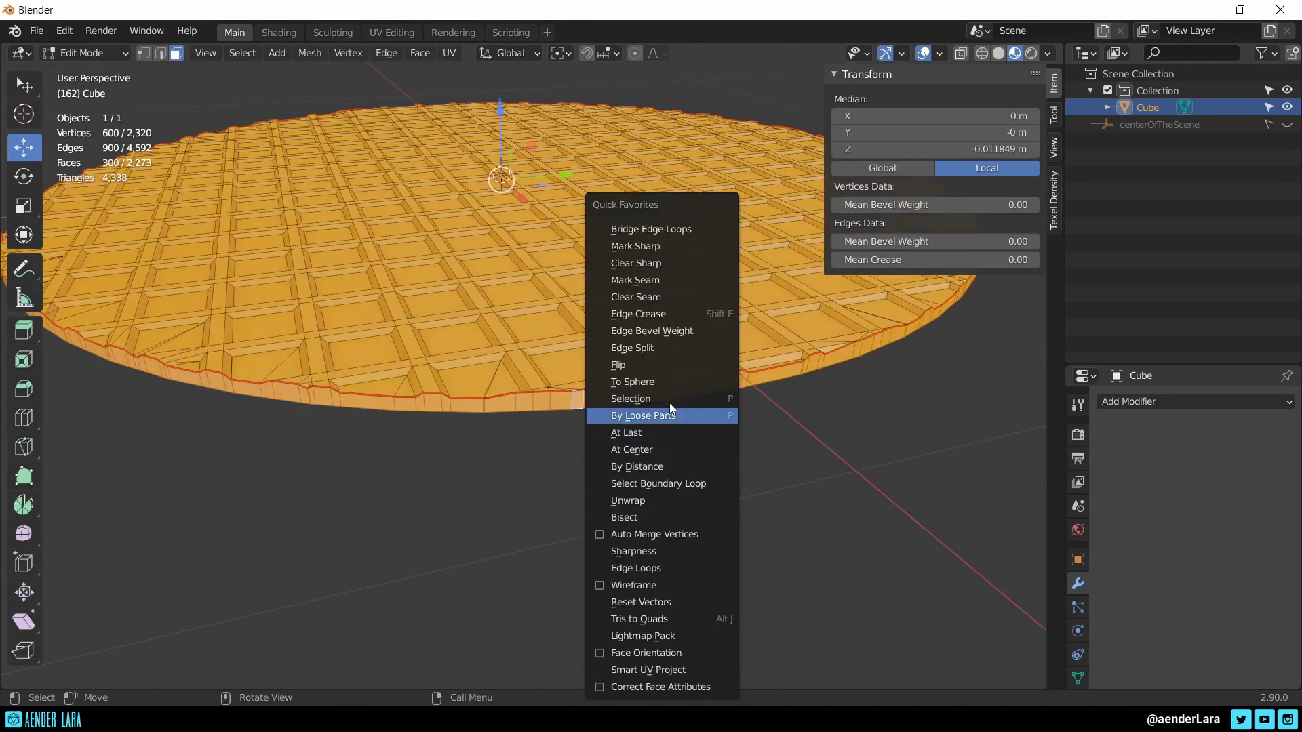
click(670, 483)
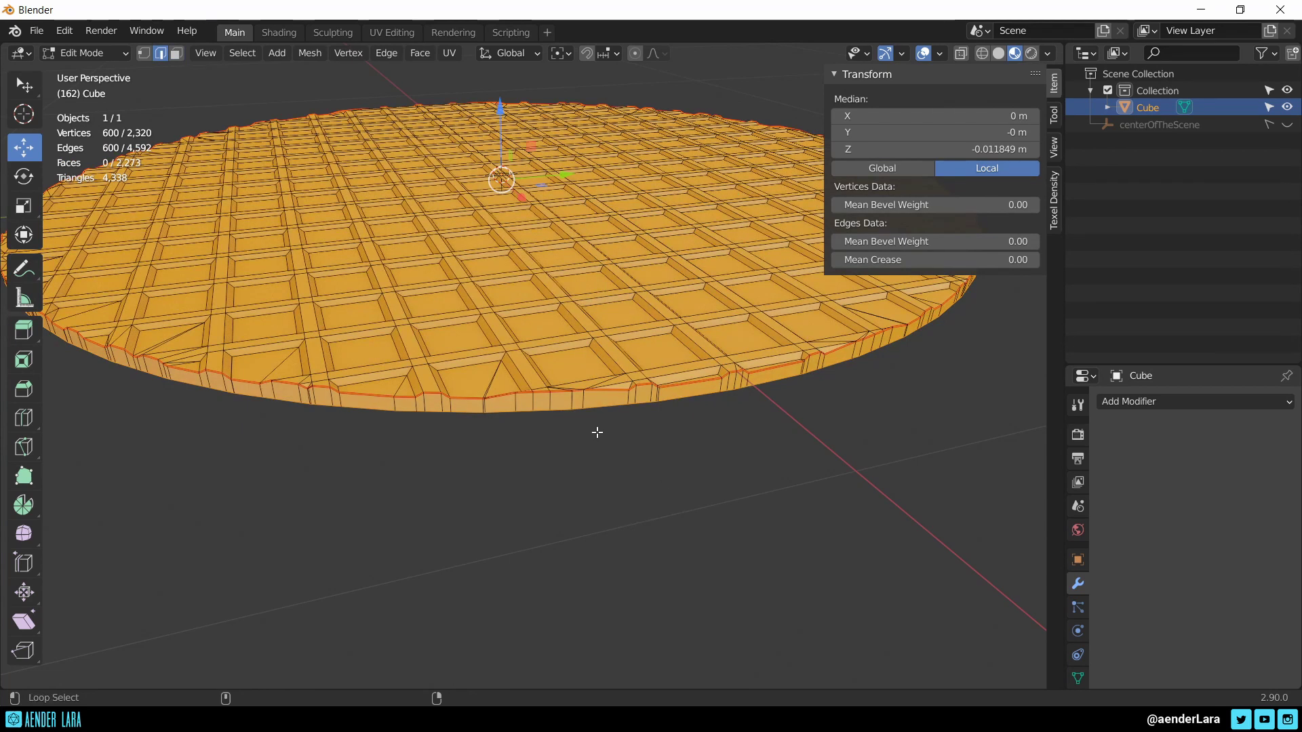
key(q)
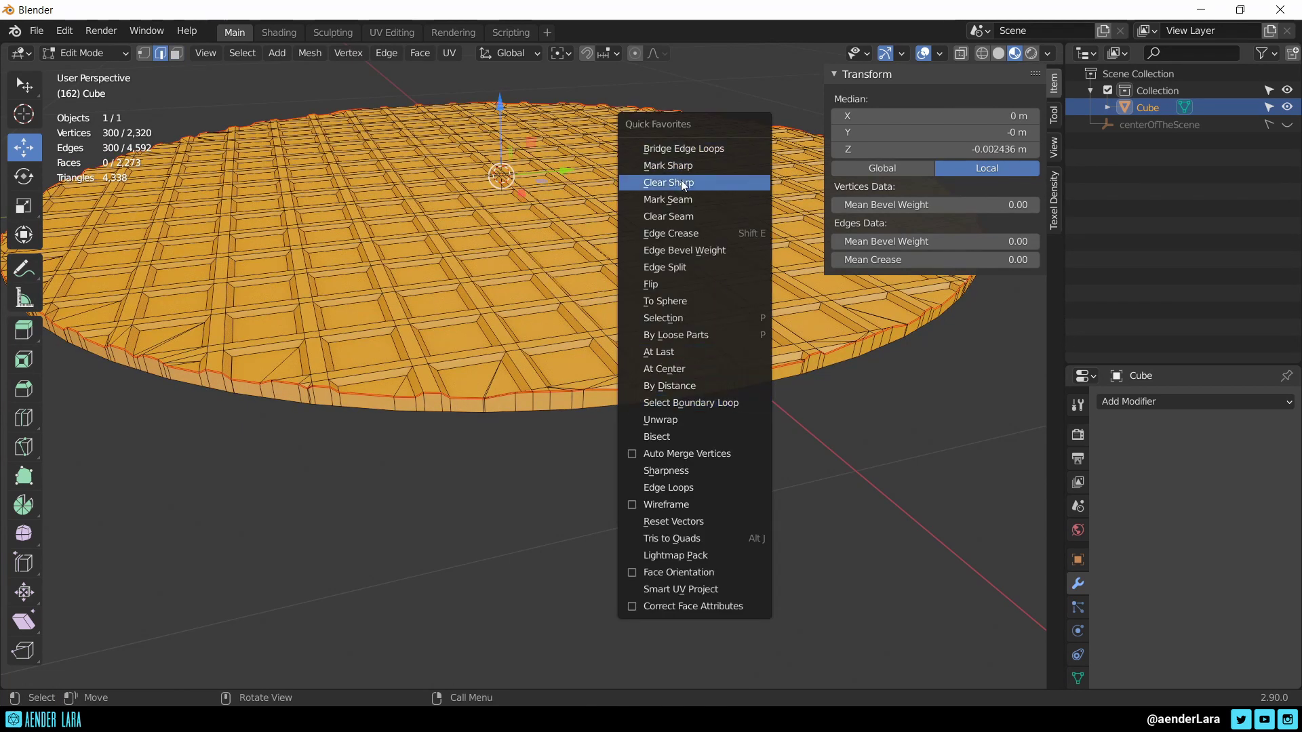
click(687, 166)
key(Tab)
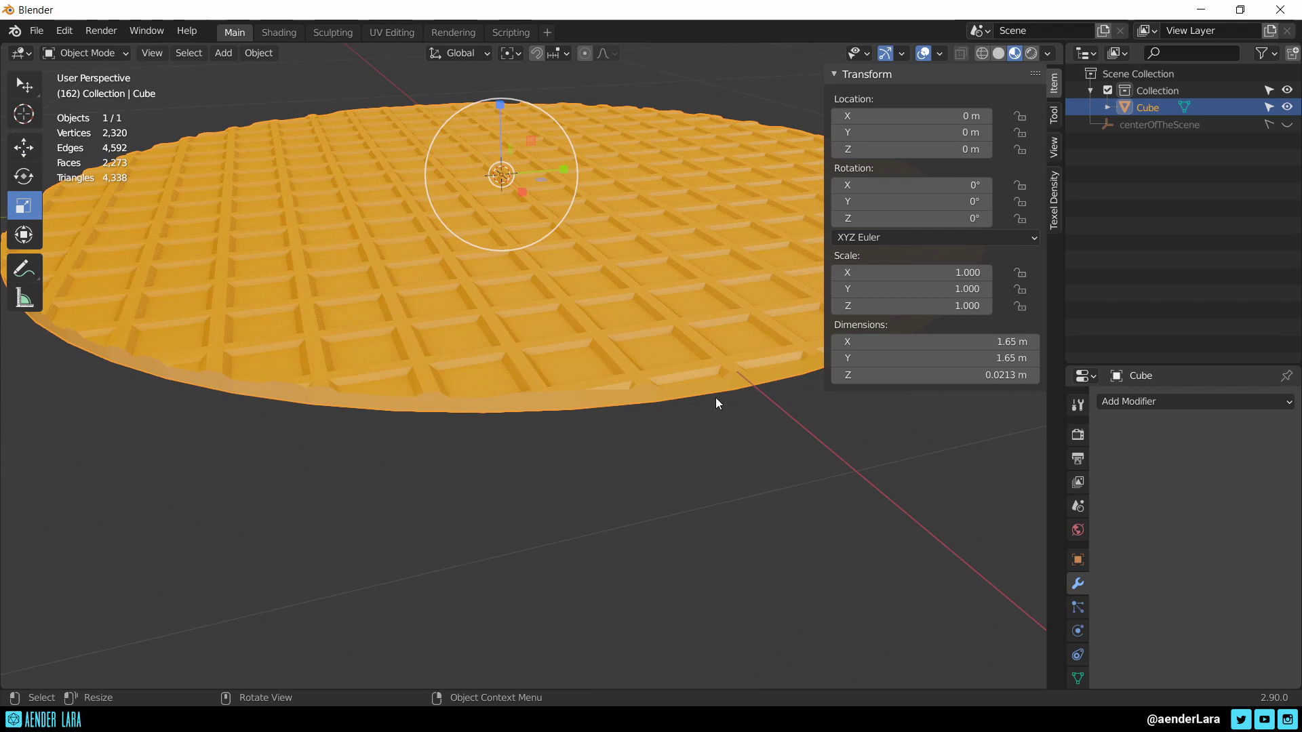
Set the waffle's origin to the 3D cursor and add a Mirror modifier on Z
key(Tab)
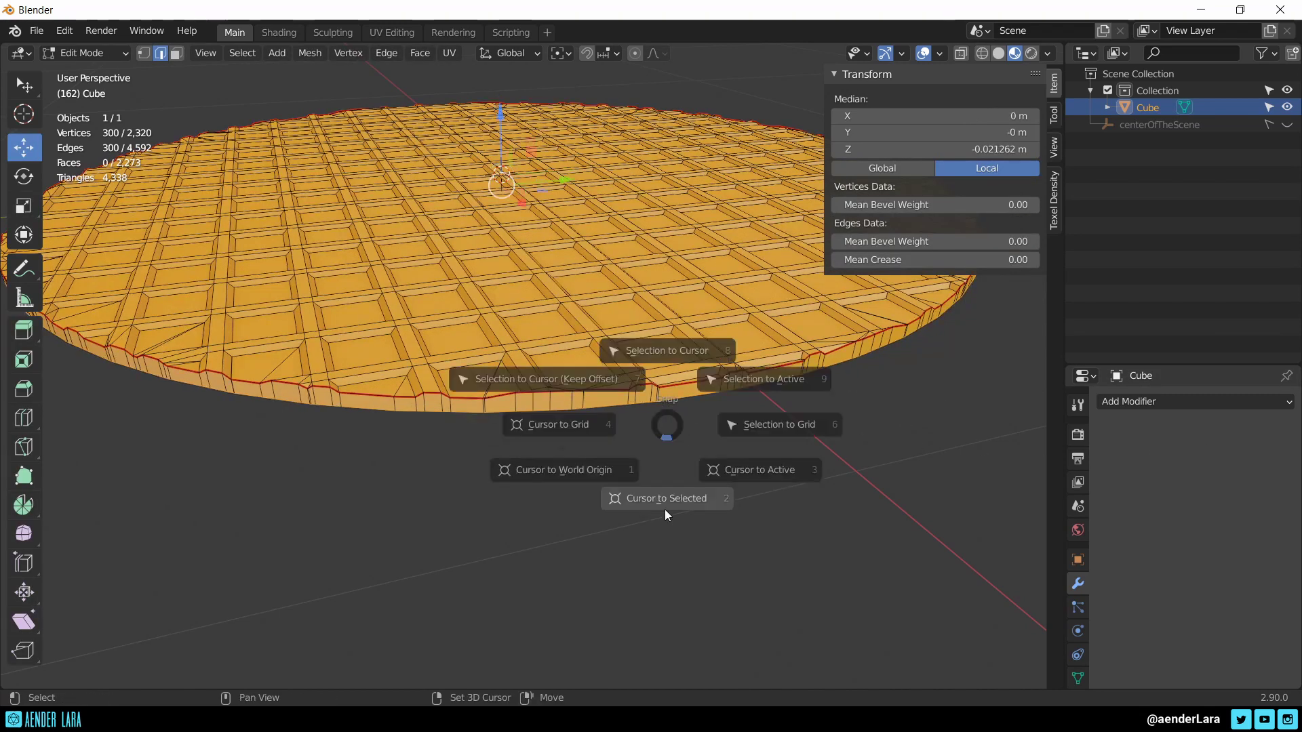
key(Tab)
key(q)
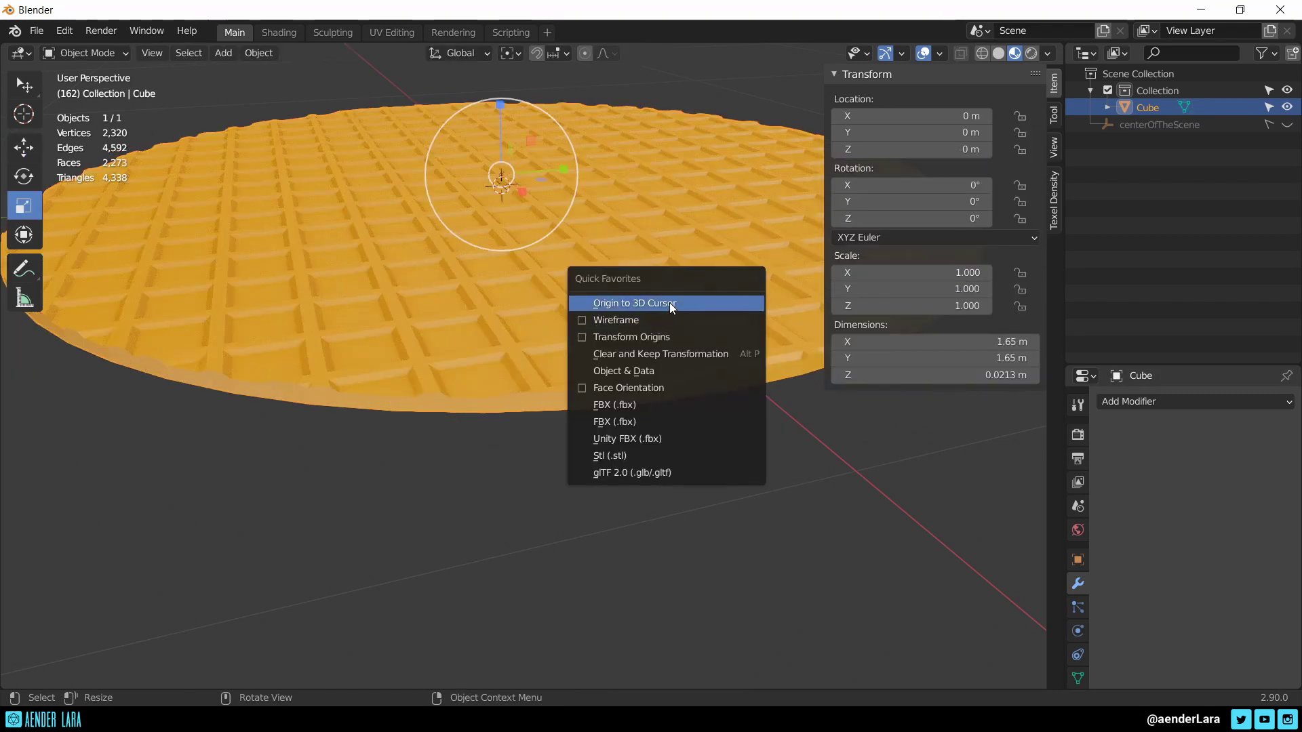
click(671, 303)
click(1194, 402)
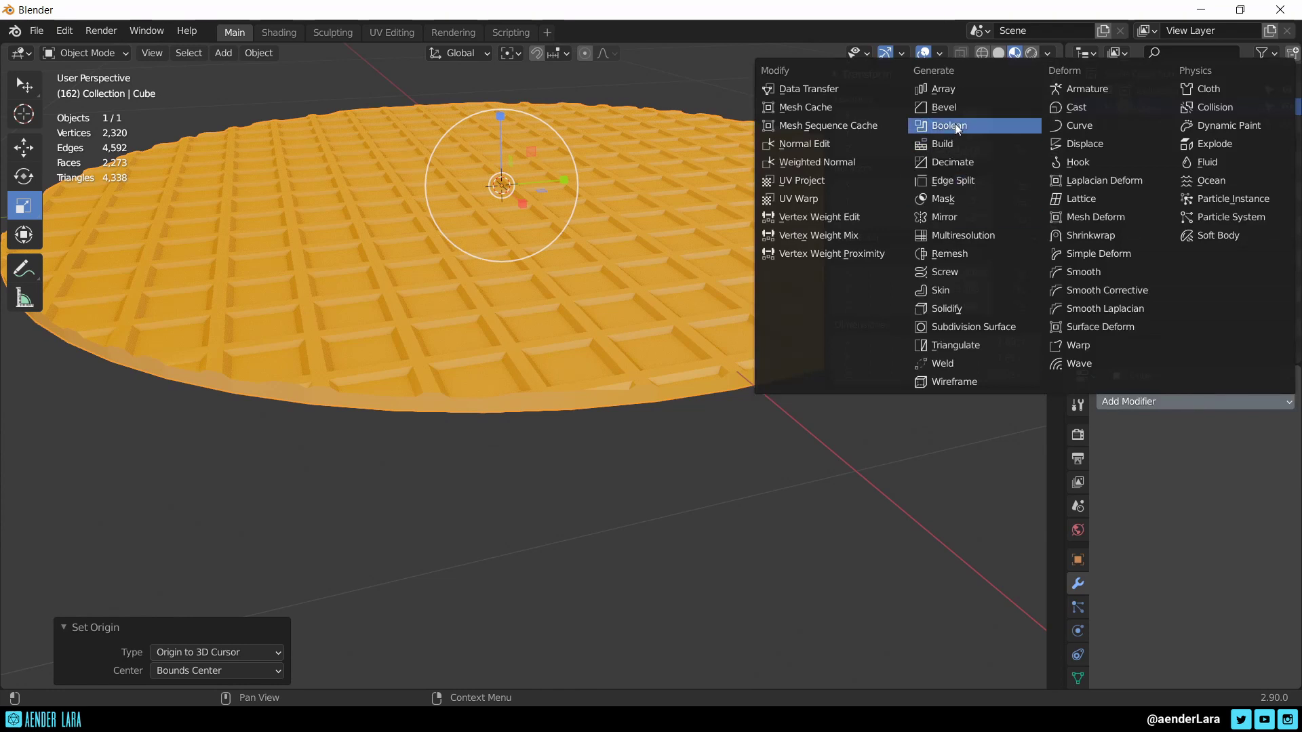
click(963, 218)
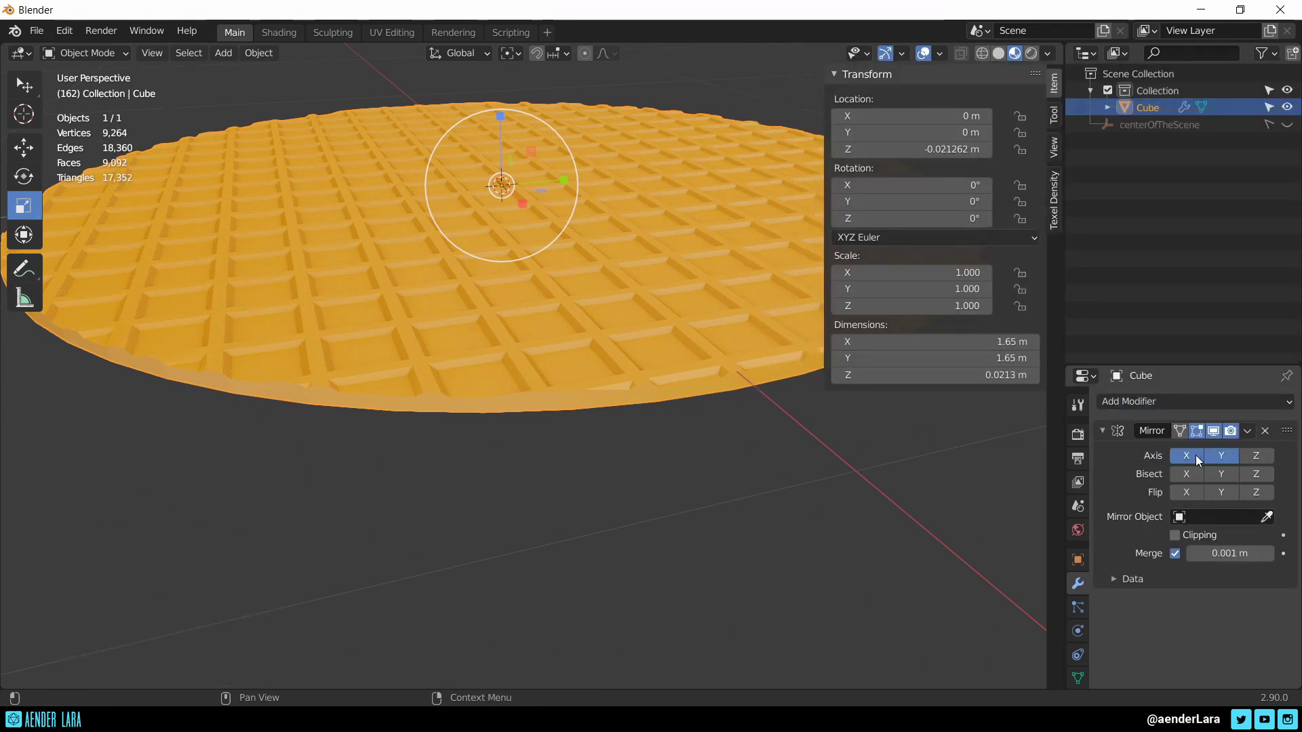
click(1252, 458)
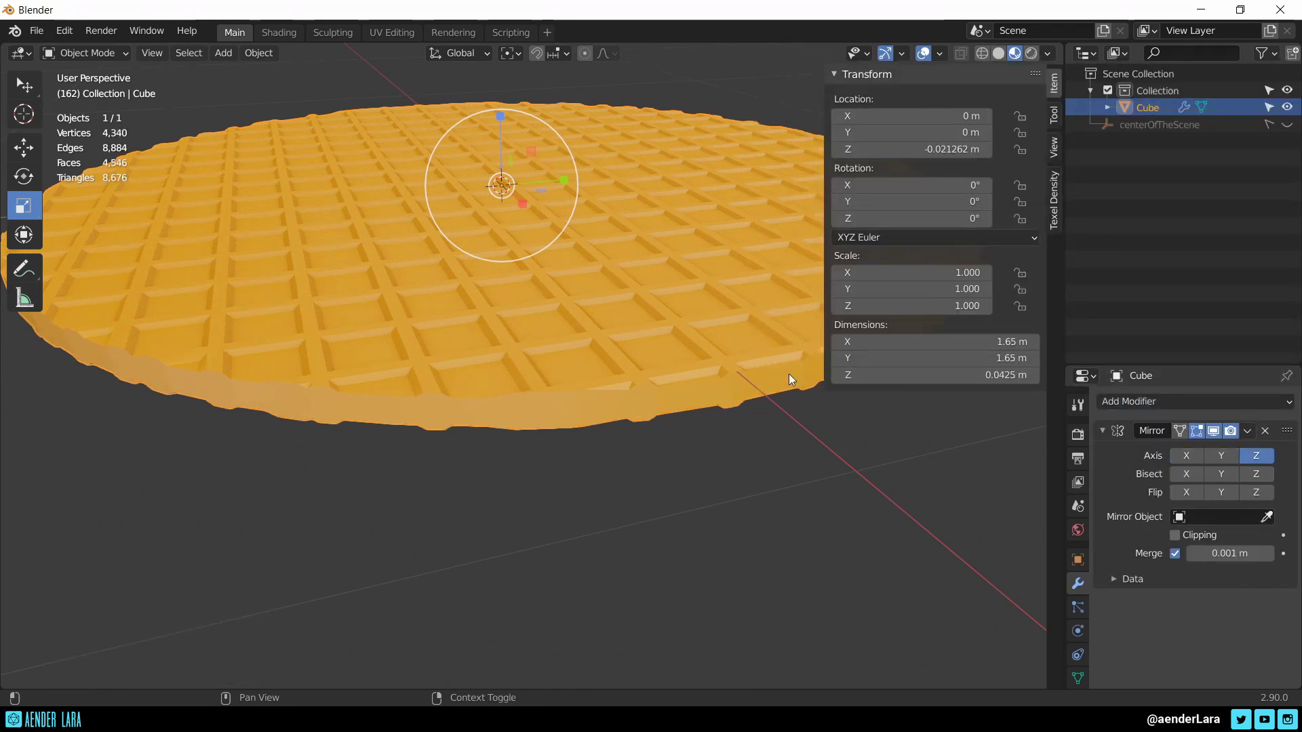
Select the rim geometry, excluding the side edges, and lower it slightly
mouse_move(741, 377)
middle_down()
mouse_move(723, 355)
mouse_move(640, 445)
middle_up()
key(Tab)
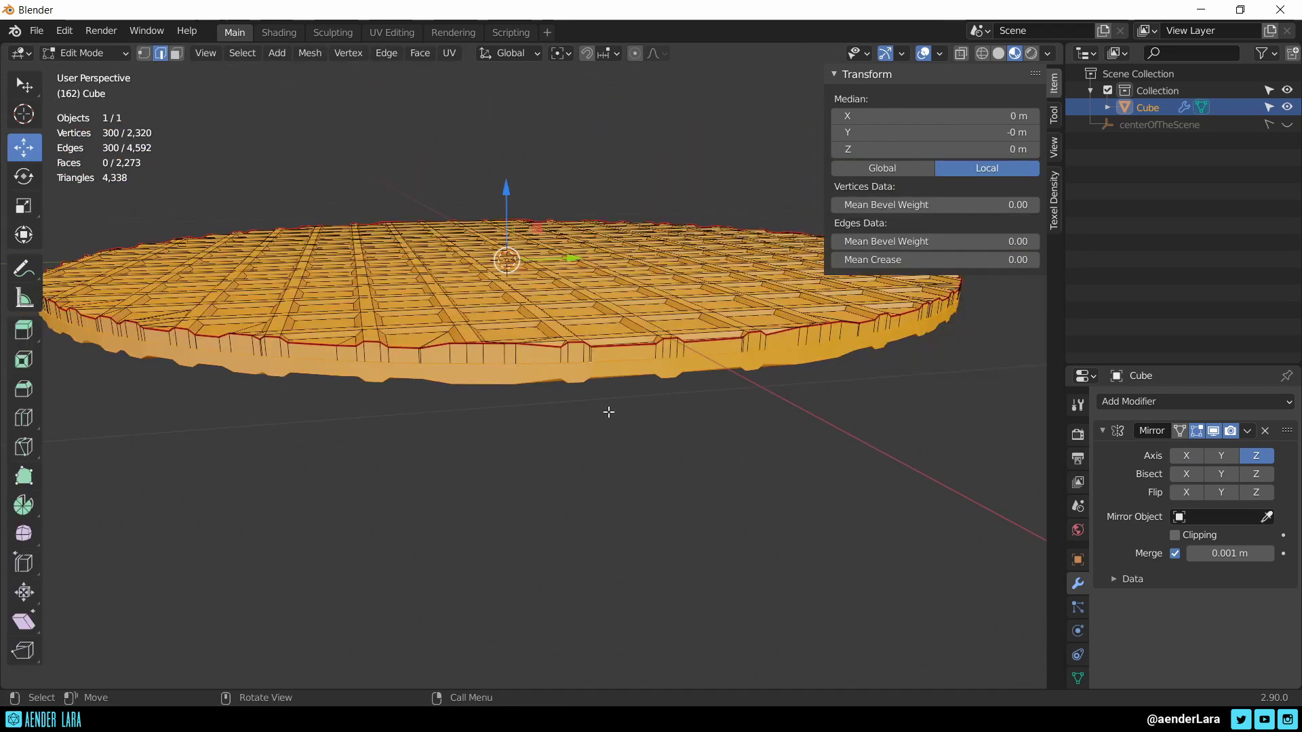
key(ctrl+KP_Add)
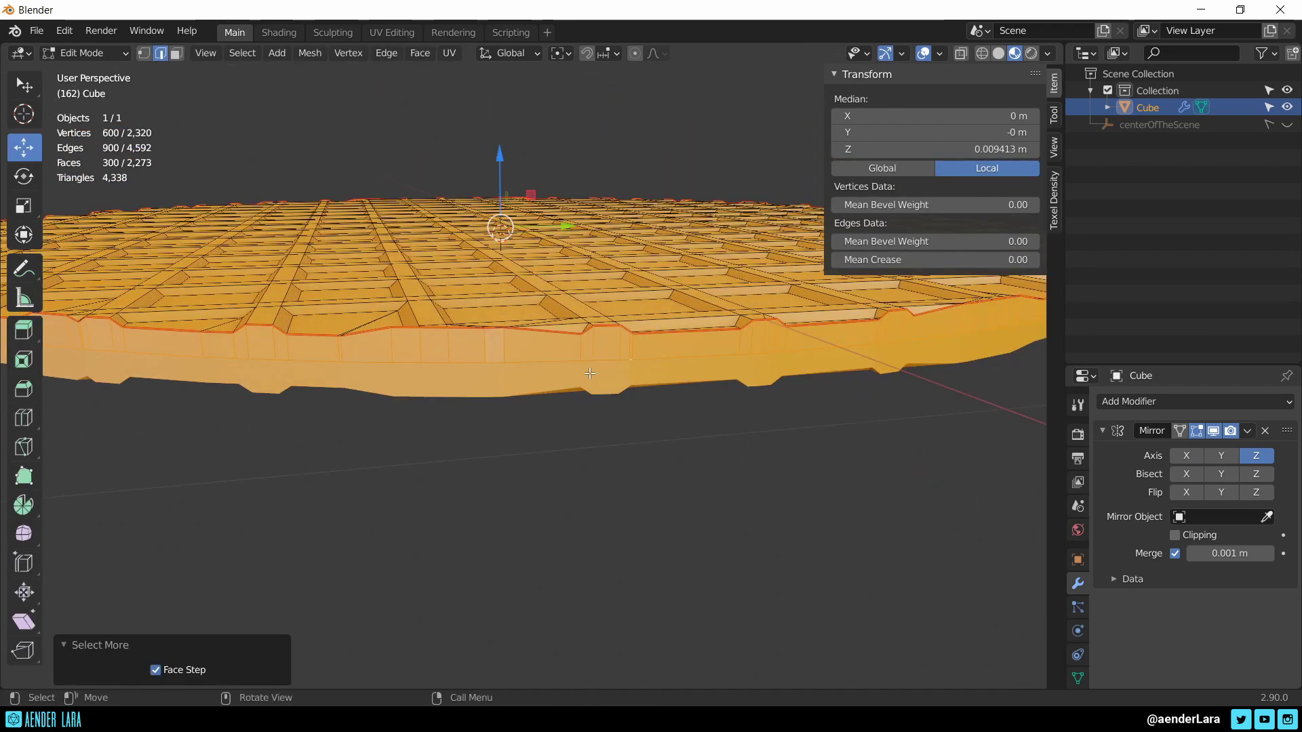
key(1)
key(a)
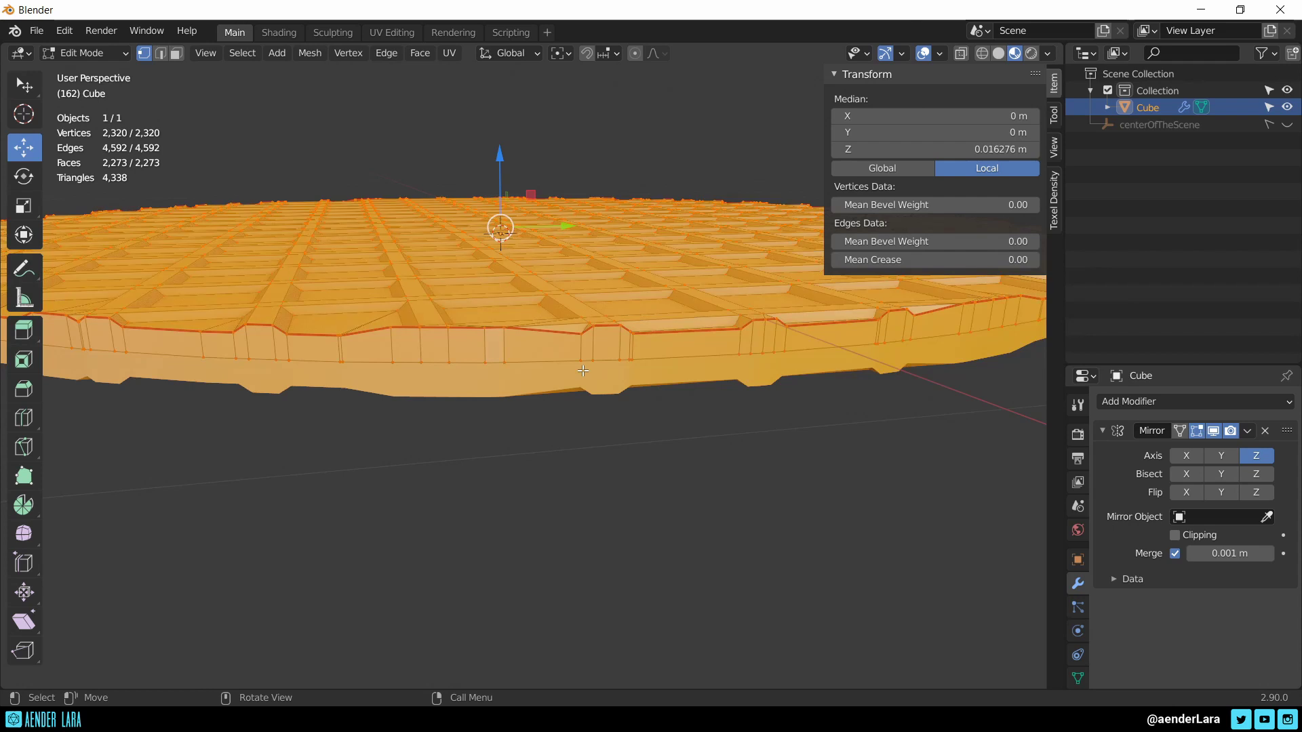
key(2)
alt+shift+click(556, 357)
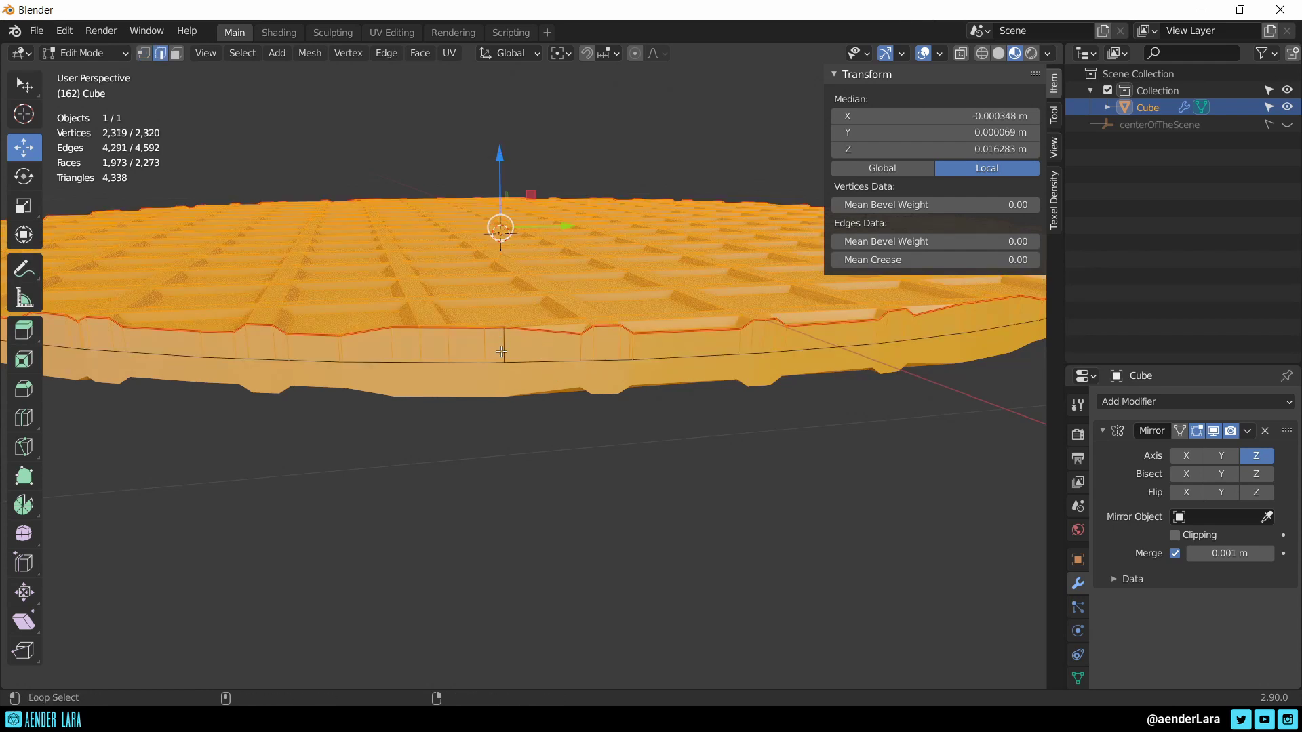
key(ctrl+Tab)
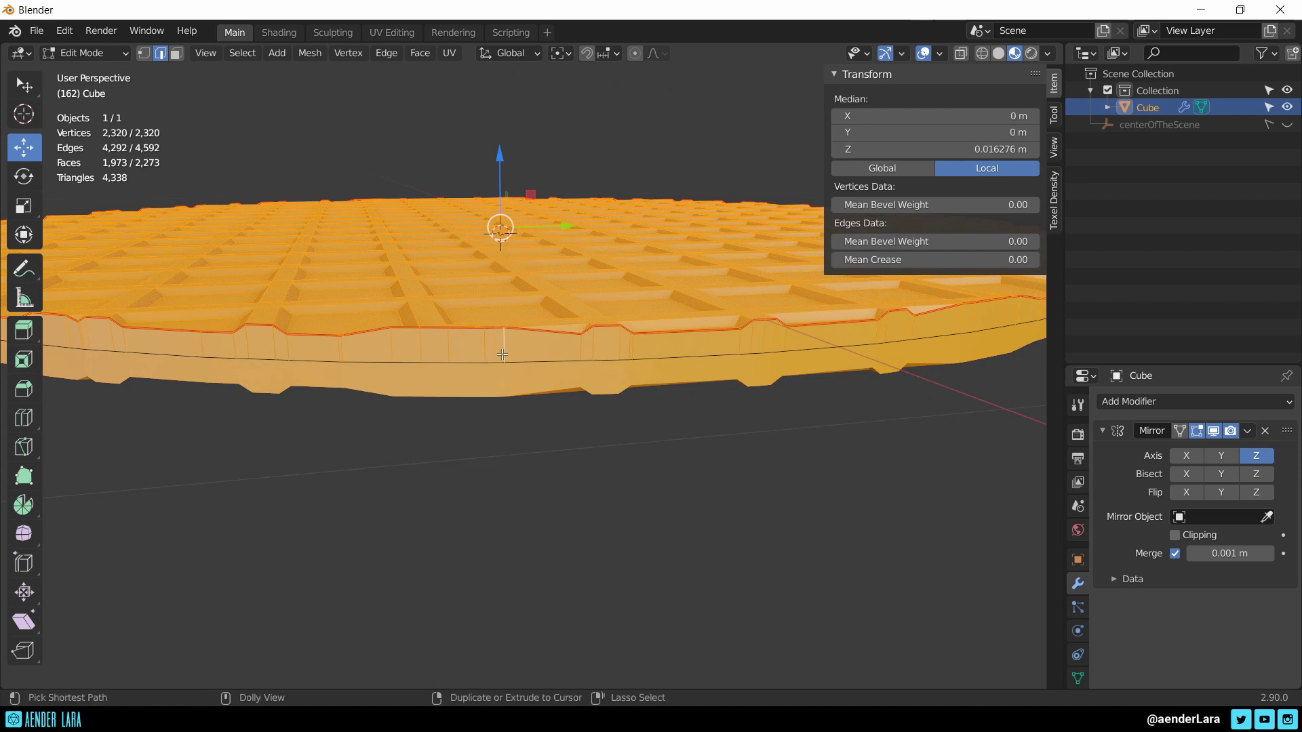
ctrl+alt+shift+click(502, 355)
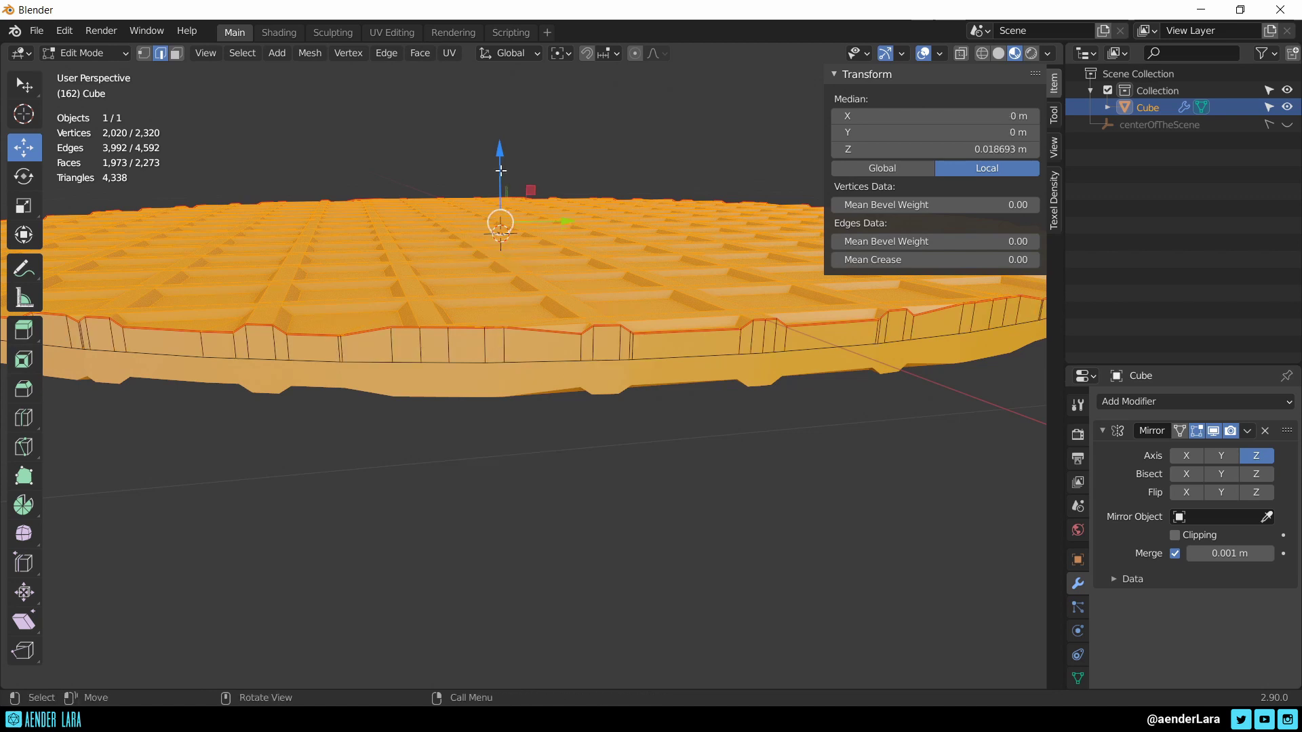
drag(505, 150, 526, 162)
Set the waffle's Location Z to 0 and deselect it
key(Tab)
click(921, 151)
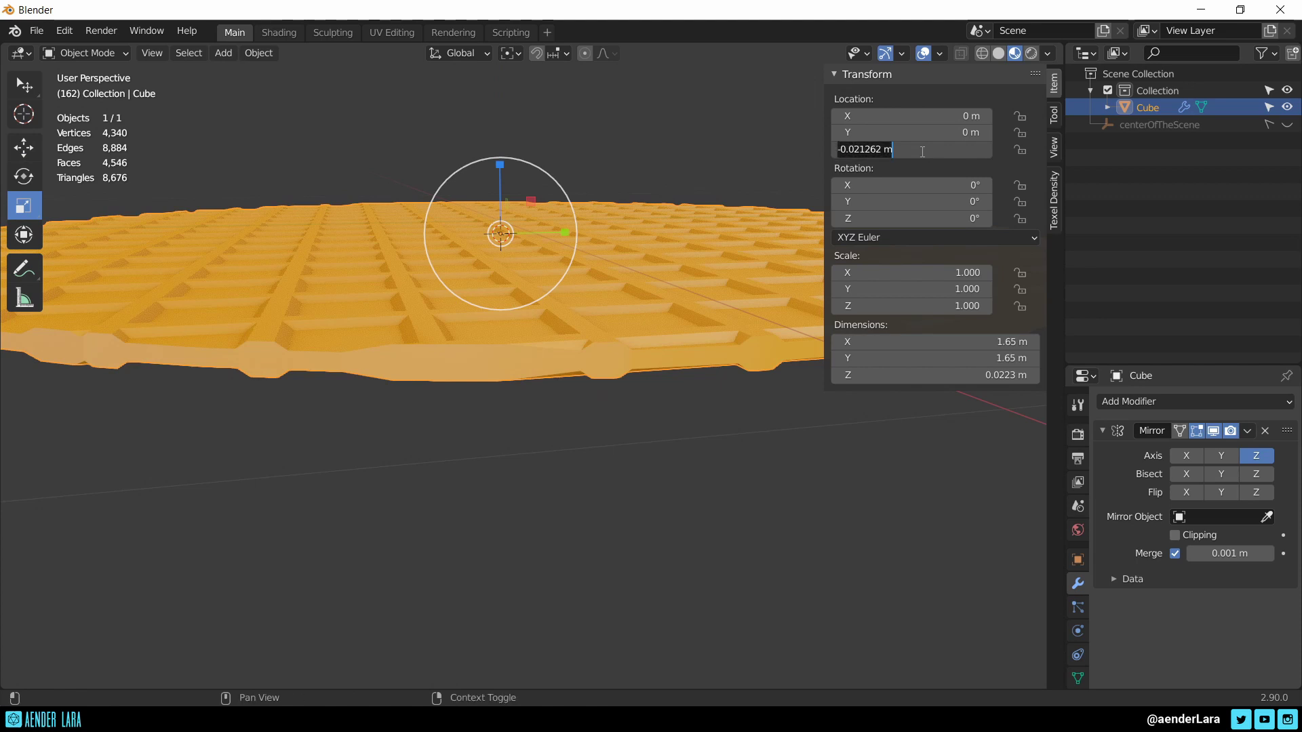
text(0)
key(Return)
mouse_move(372, 124)
middle_down()
mouse_move(620, 343)
mouse_move(692, 552)
middle_up()
key(alt+a)
Add a Plain Axes Empty and give the waffle a Simple Deform modifier
key(shift+a)
mouse_move(570, 511)
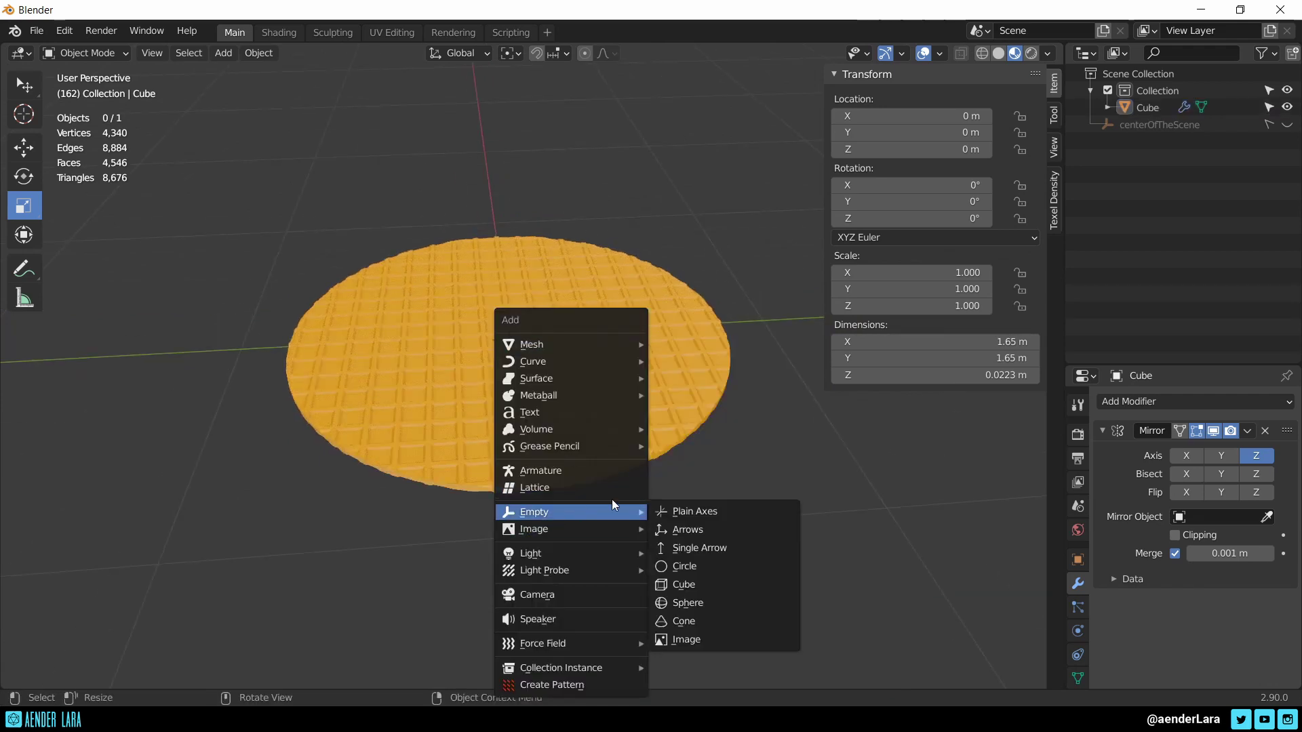
click(681, 512)
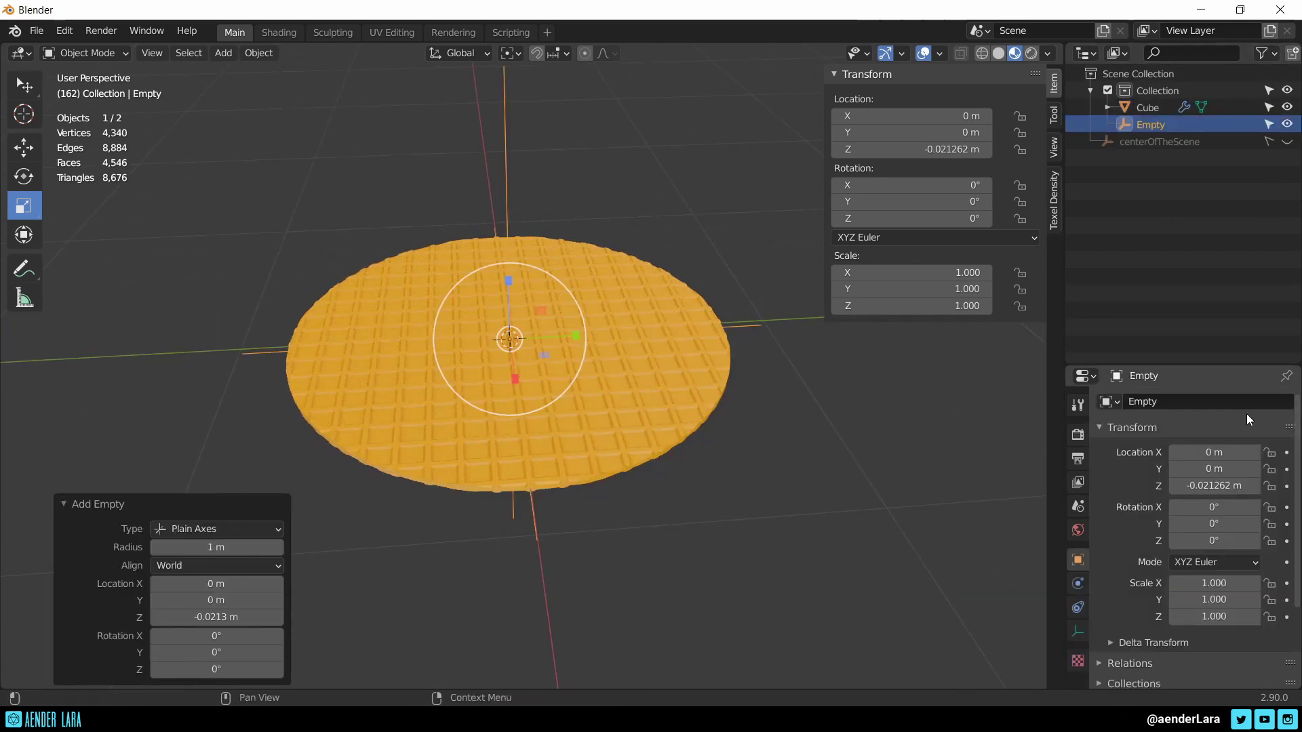
click(1143, 107)
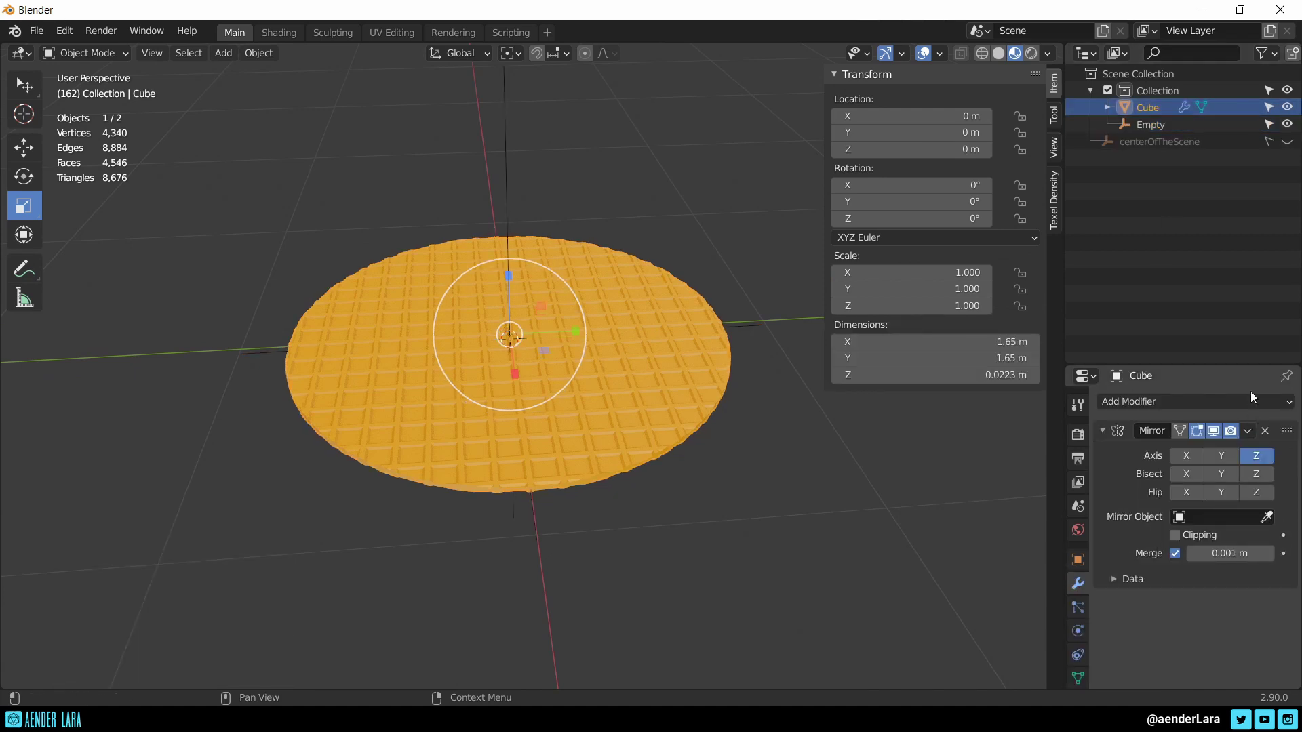
click(1252, 399)
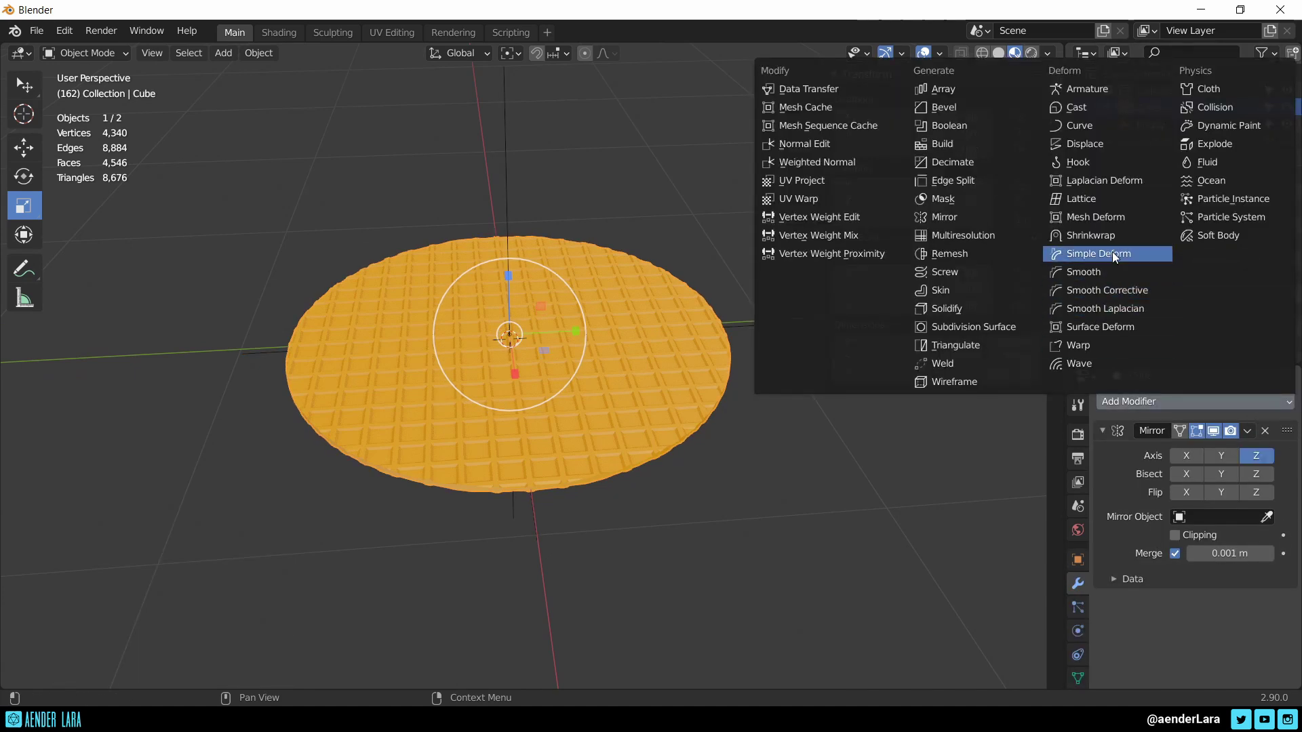
click(1113, 253)
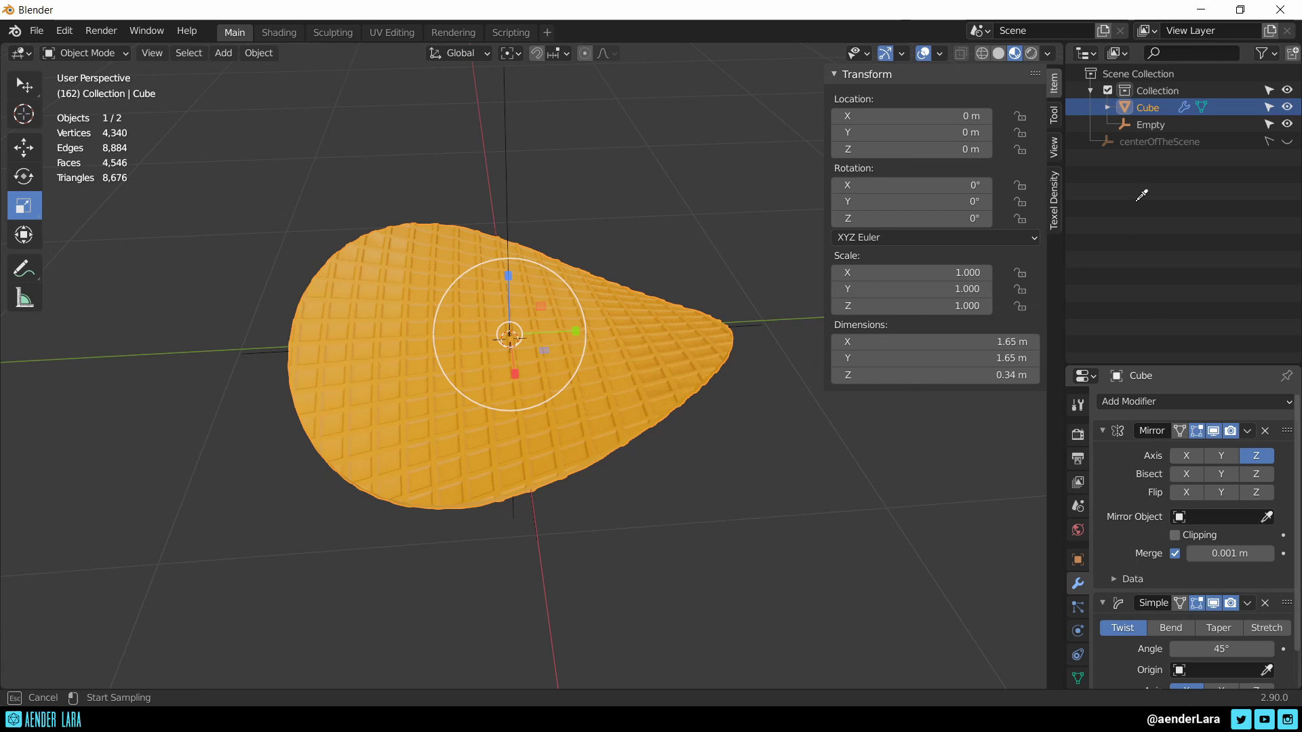
Set the Simple Deform to Bend at 450° with the Empty as origin
click(1147, 118)
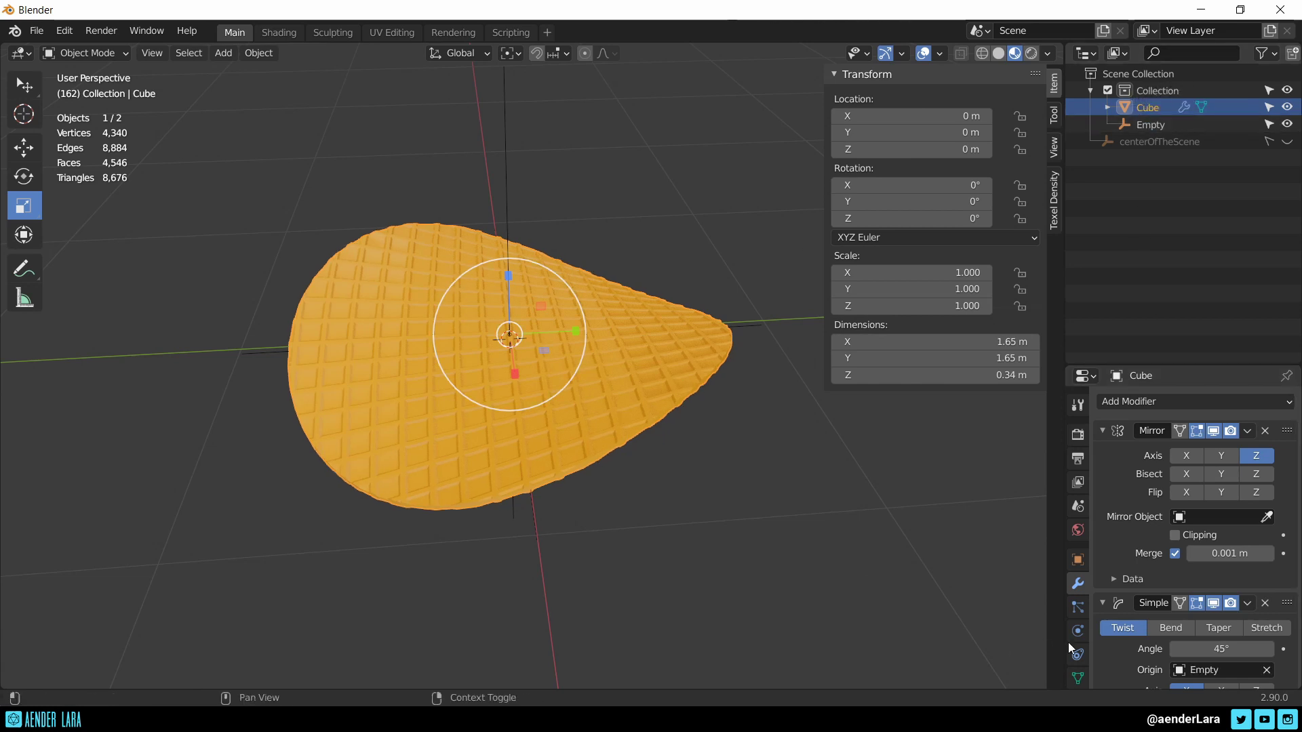
click(1216, 628)
click(1173, 628)
click(1209, 651)
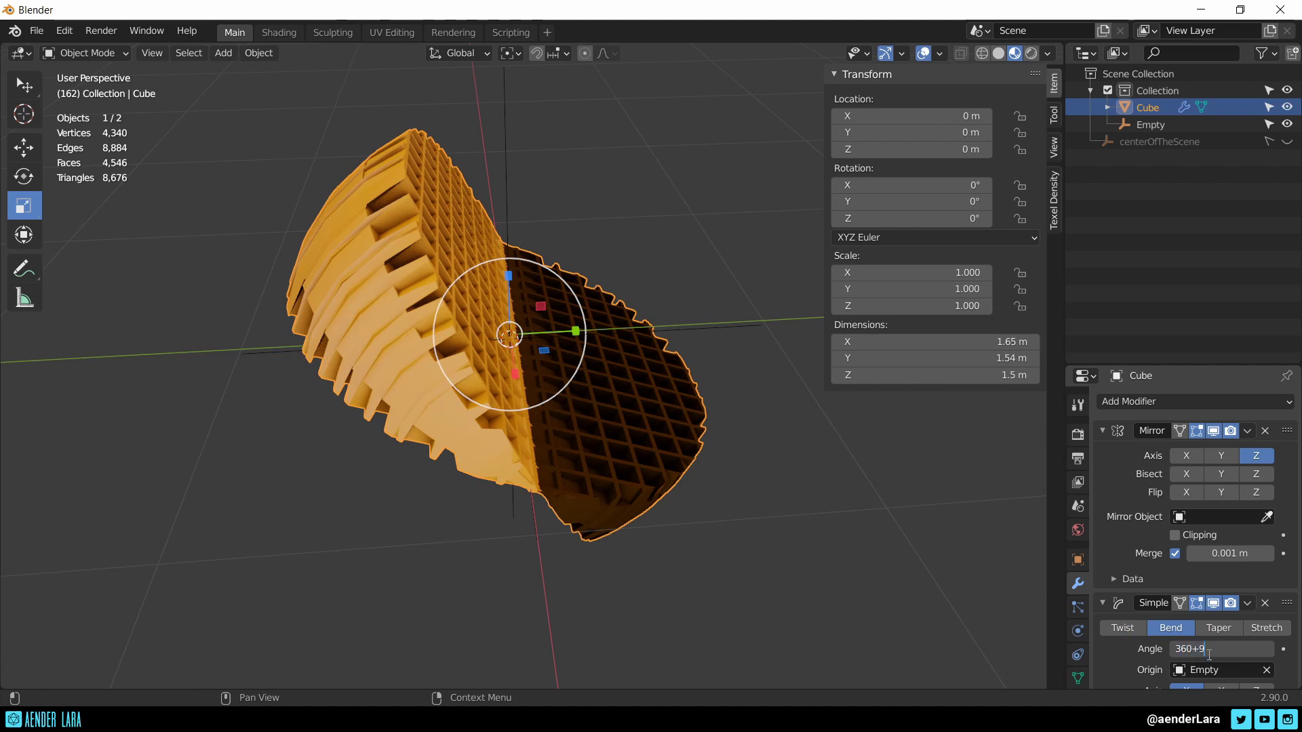
text(450)
key(Return)
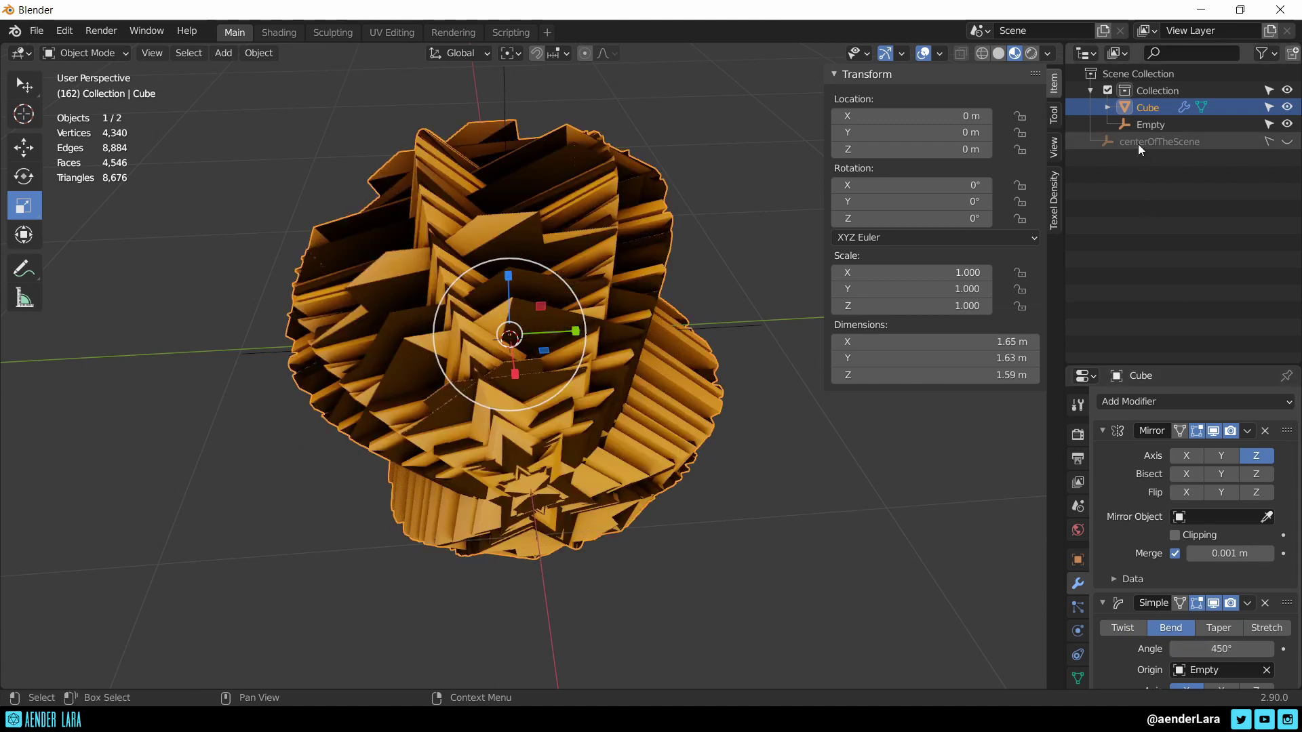
click(1146, 125)
middle_drag(556, 434, 425, 460)
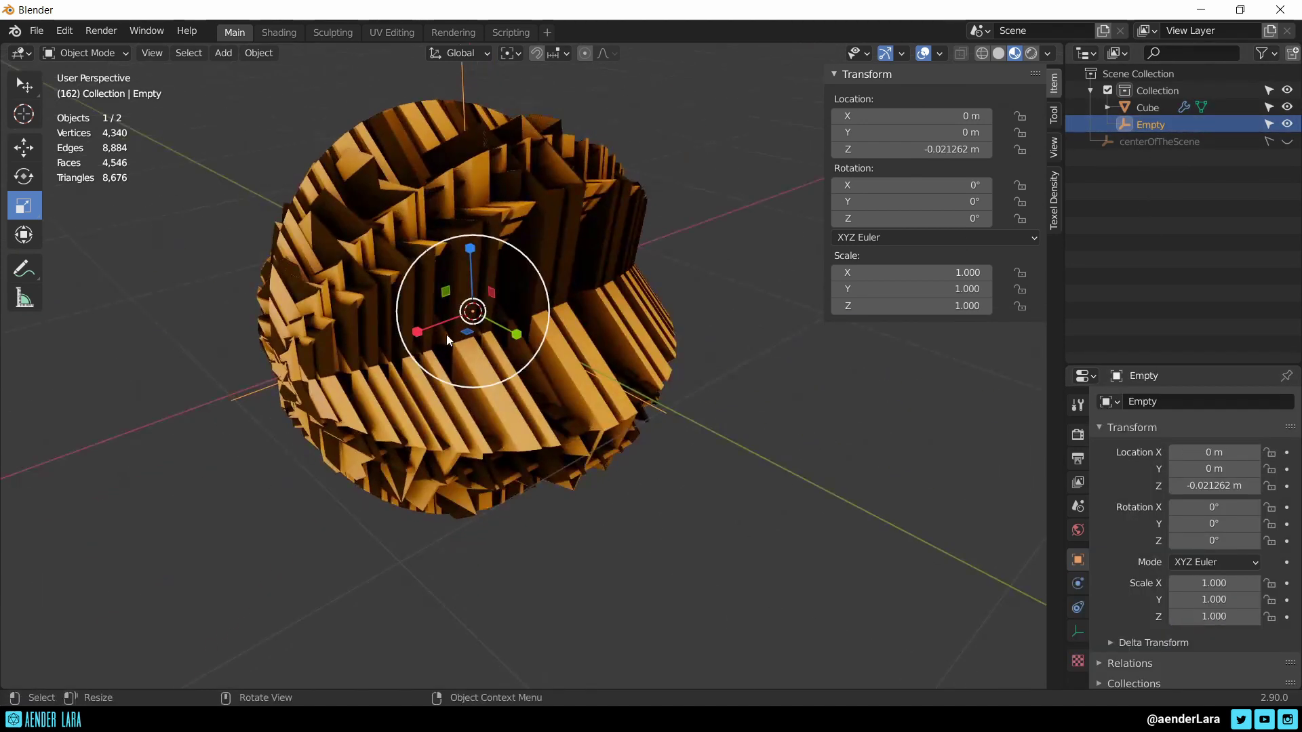
Try rotating the Empty about X by 90° and 80°, then undo
middle_drag(451, 319, 575, 307)
key(shift+space)
key(r)
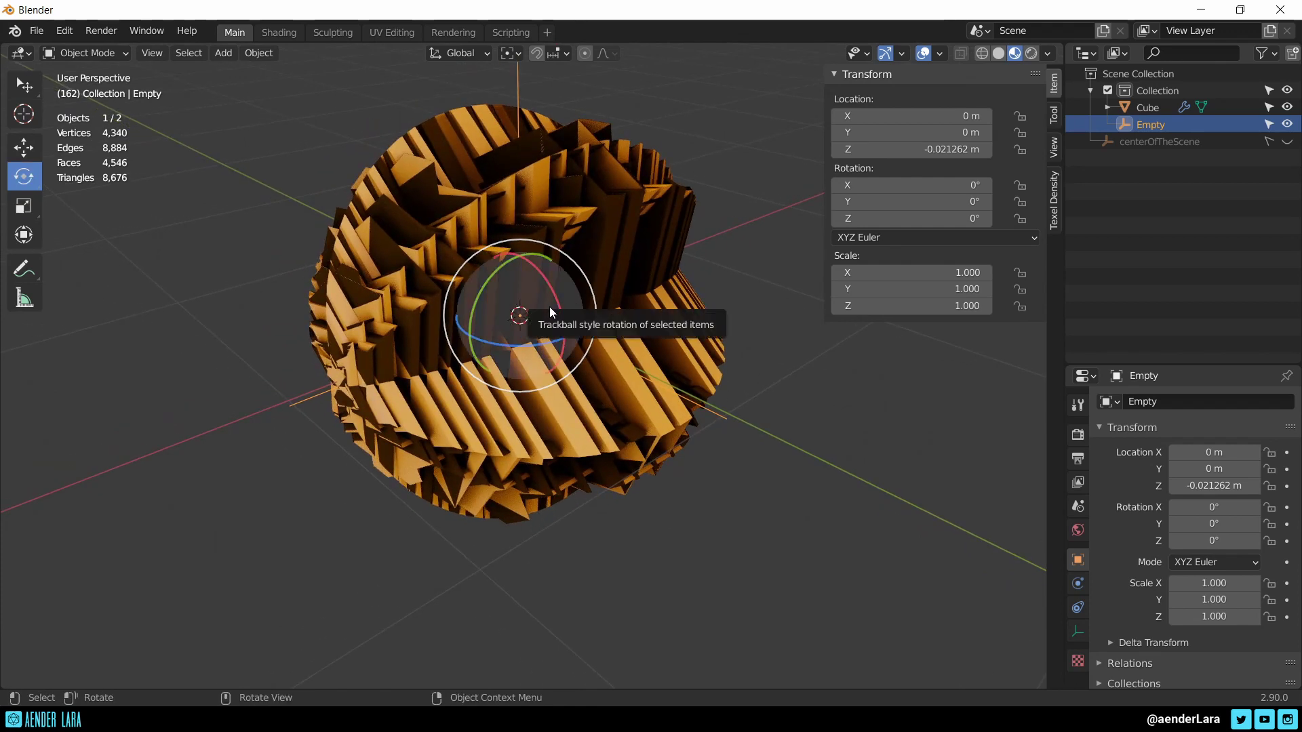
drag(551, 295, 540, 318)
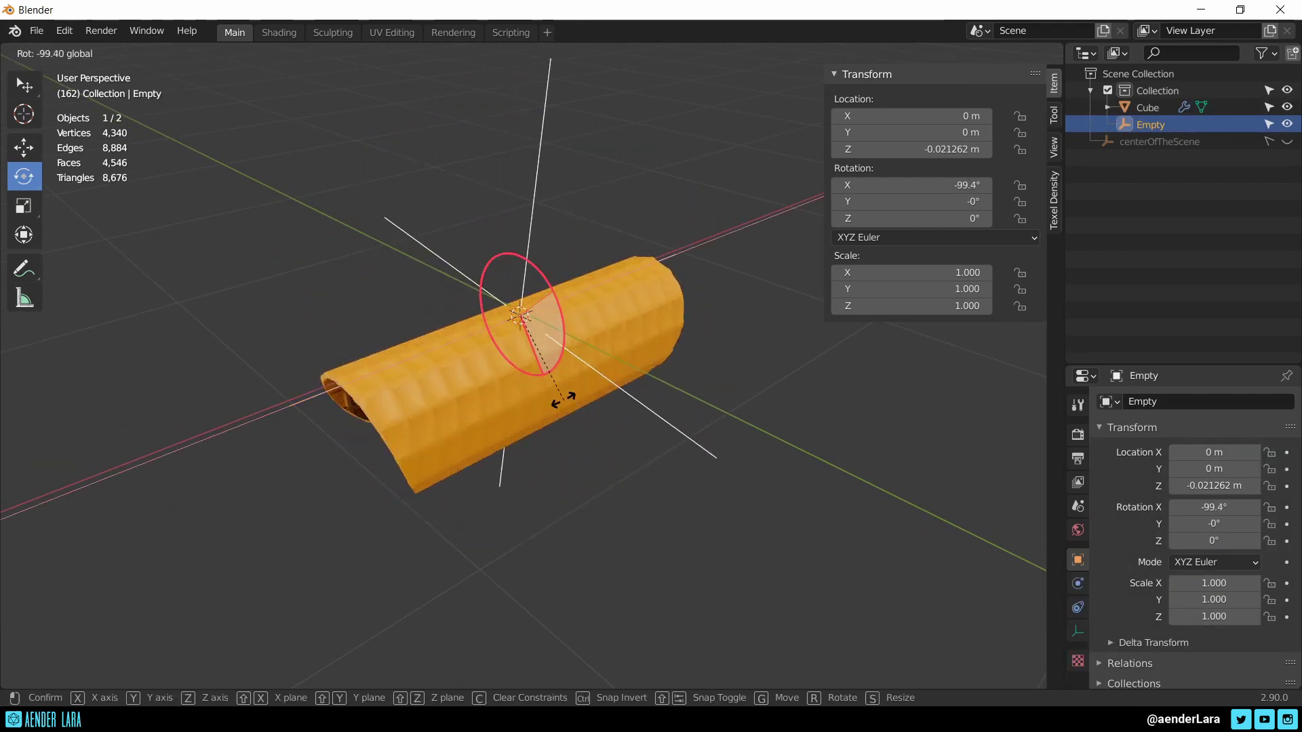
mouse_move(555, 290)
mouse_down()
mouse_move(370, 237)
mouse_move(509, 376)
mouse_move(501, 348)
mouse_move(321, 500)
mouse_up()
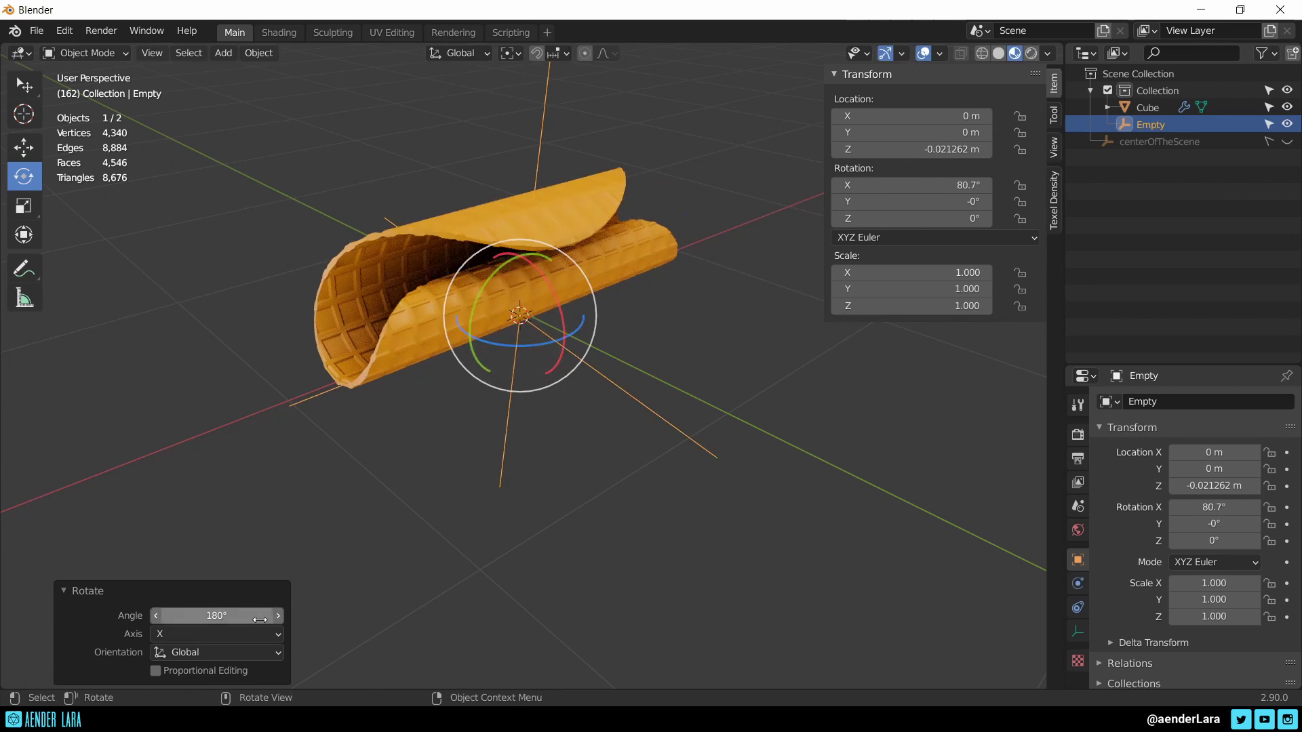
text(90)
key(Return)
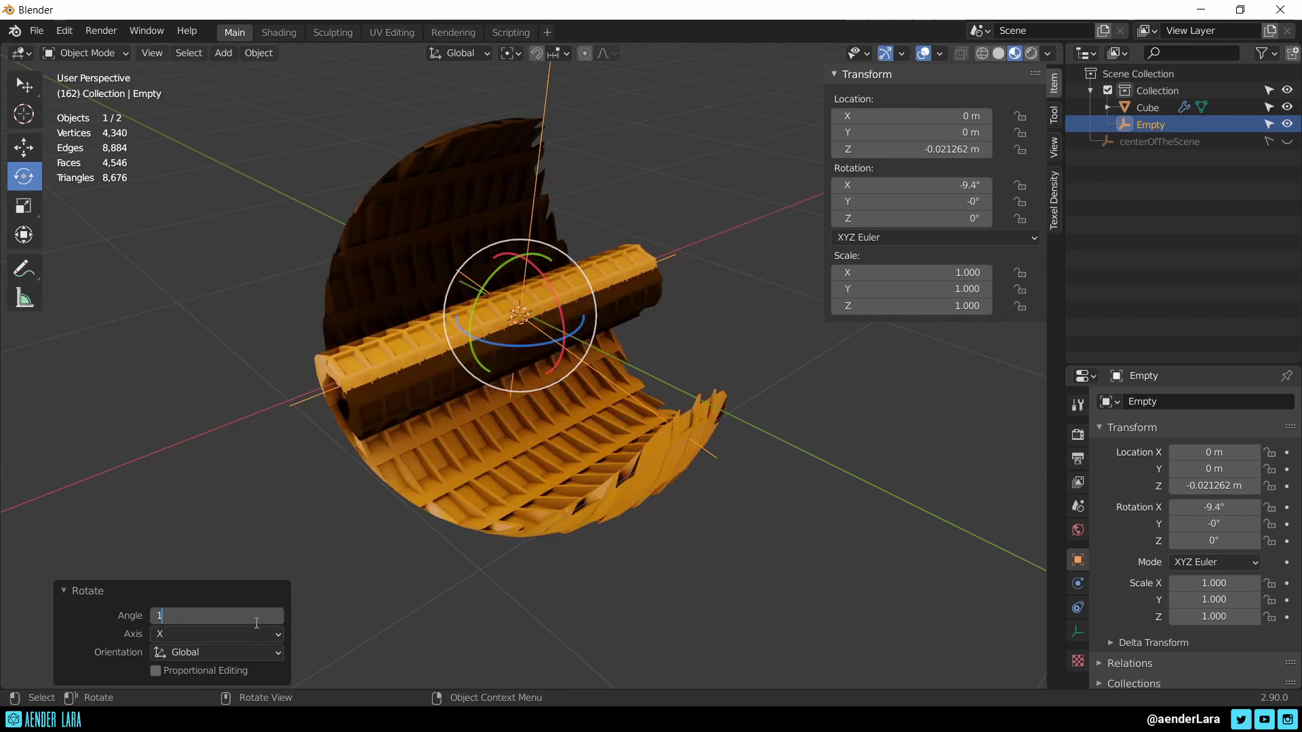
text(80)
key(Return)
key(ctrl+z)
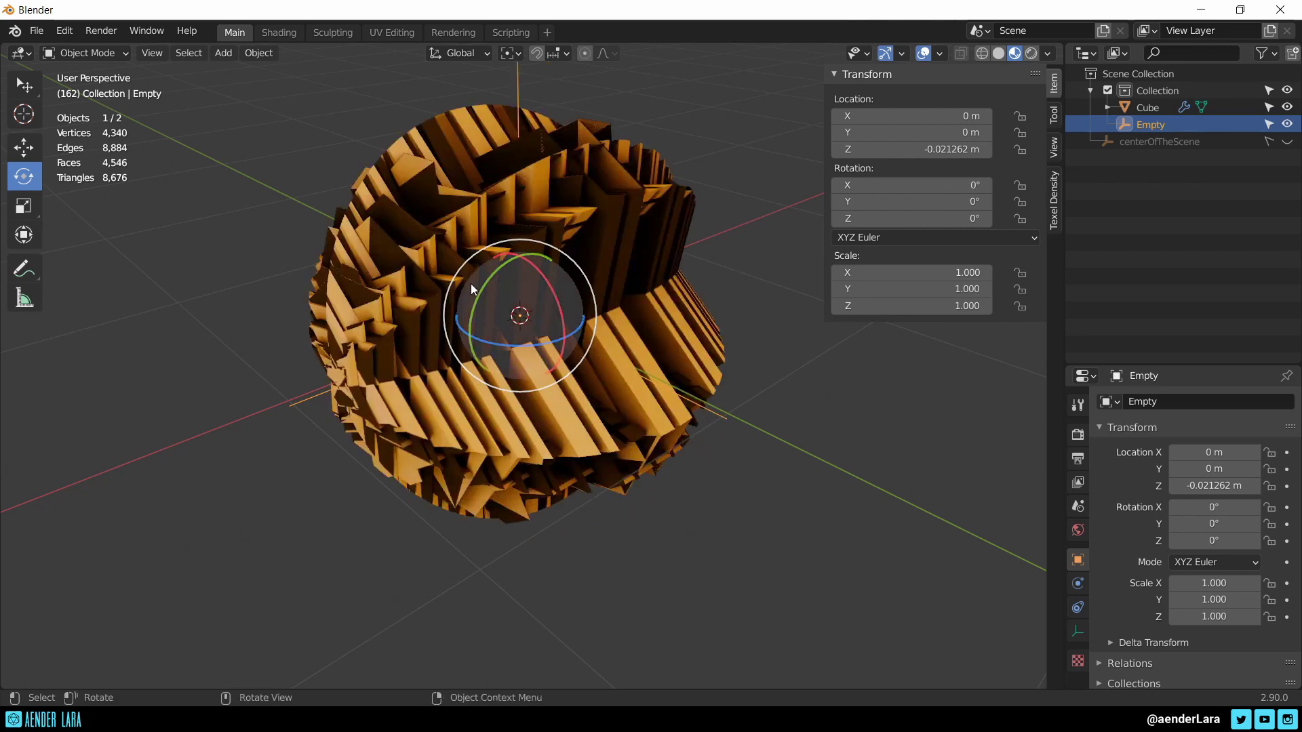
After trial Y and Z rotations, rotate the Empty to exactly 90° on X
mouse_move(484, 286)
mouse_down()
mouse_move(466, 308)
mouse_move(642, 222)
mouse_up()
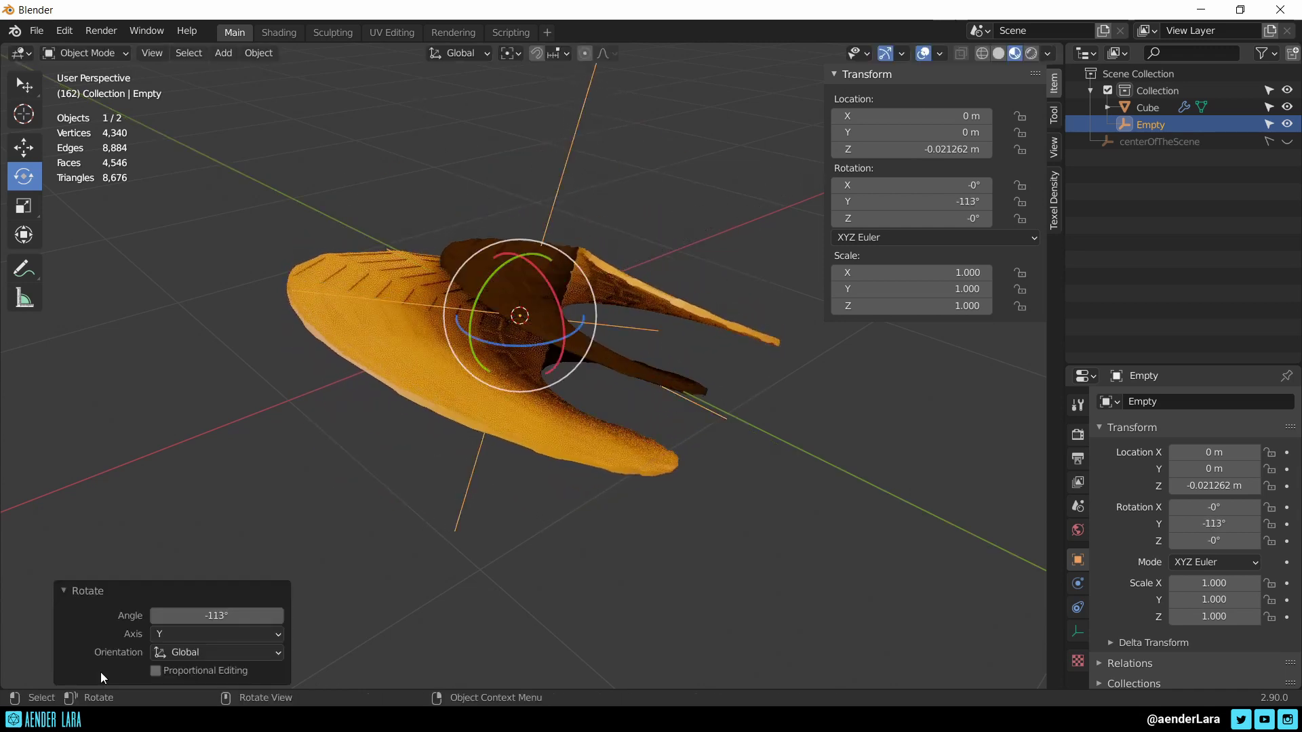
key(Escape)
drag(518, 346, 672, 315)
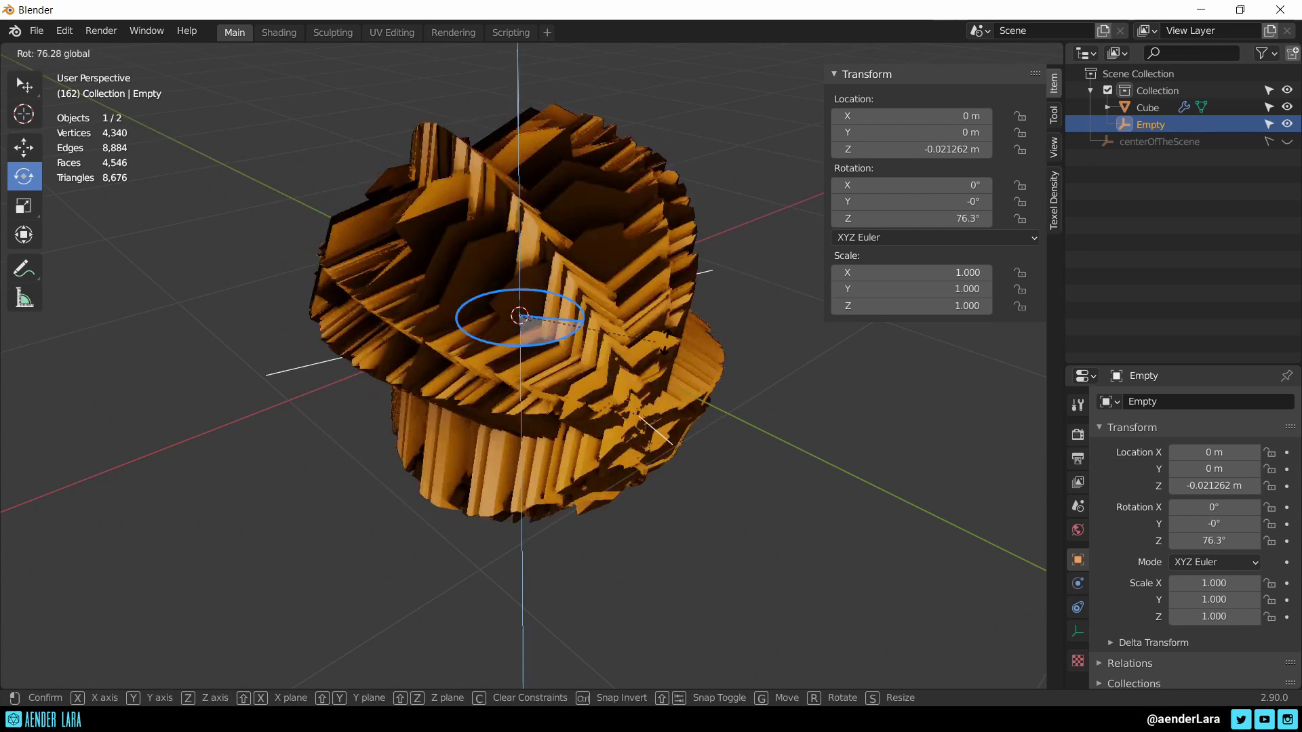
key(ctrl+z)
mouse_move(547, 275)
mouse_down()
mouse_move(582, 339)
mouse_move(446, 238)
mouse_up()
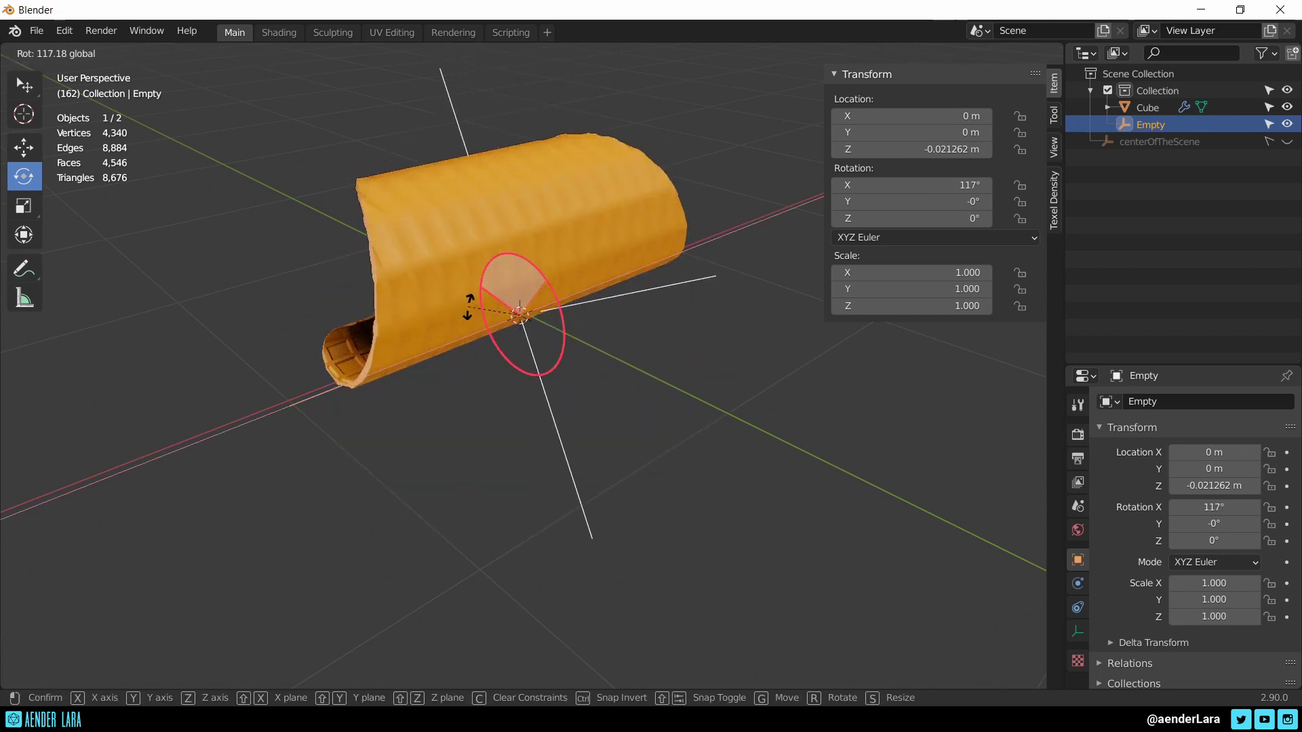
drag(446, 237, 442, 231)
click(953, 185)
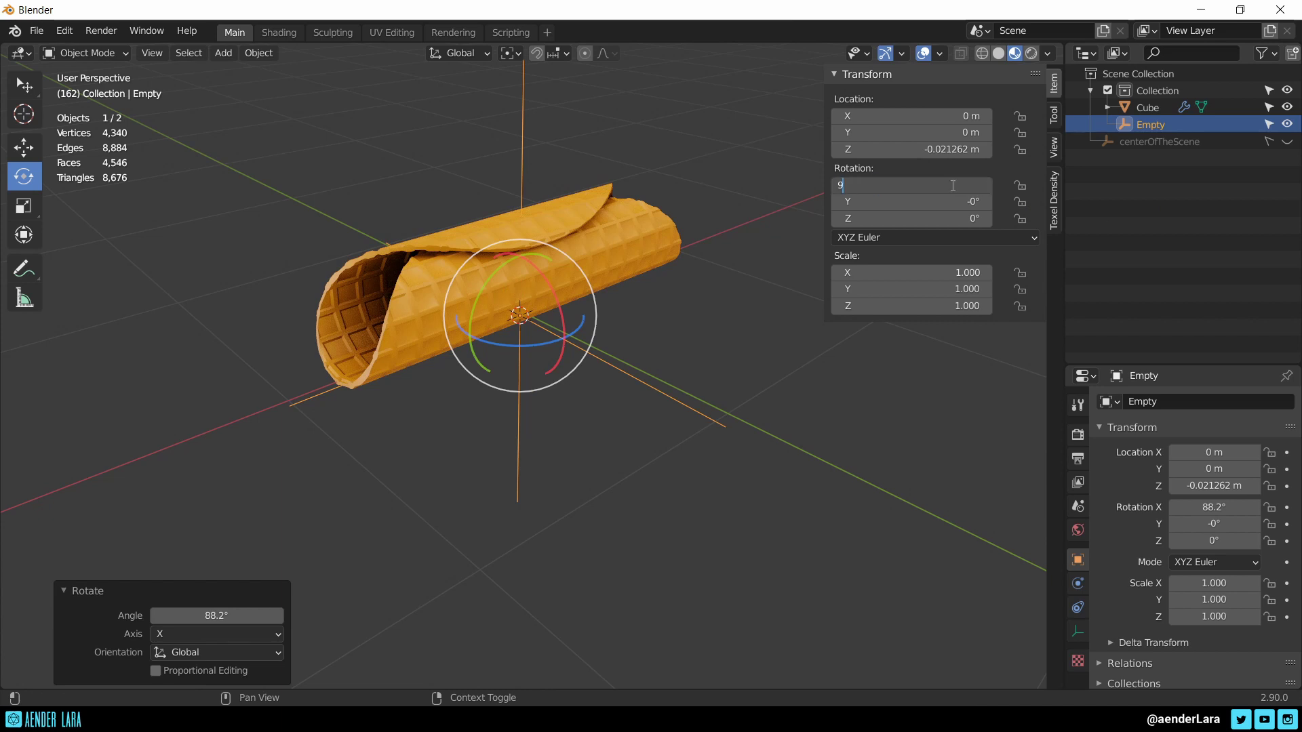
text(0)
key(Return)
mouse_move(616, 322)
middle_down()
mouse_move(719, 475)
mouse_move(643, 371)
middle_up()
Move the Empty along X and Z
key(shift+space)
key(g)
mouse_move(634, 365)
mouse_down()
mouse_move(435, 433)
mouse_move(448, 427)
mouse_up()
middle_drag(506, 389, 537, 377)
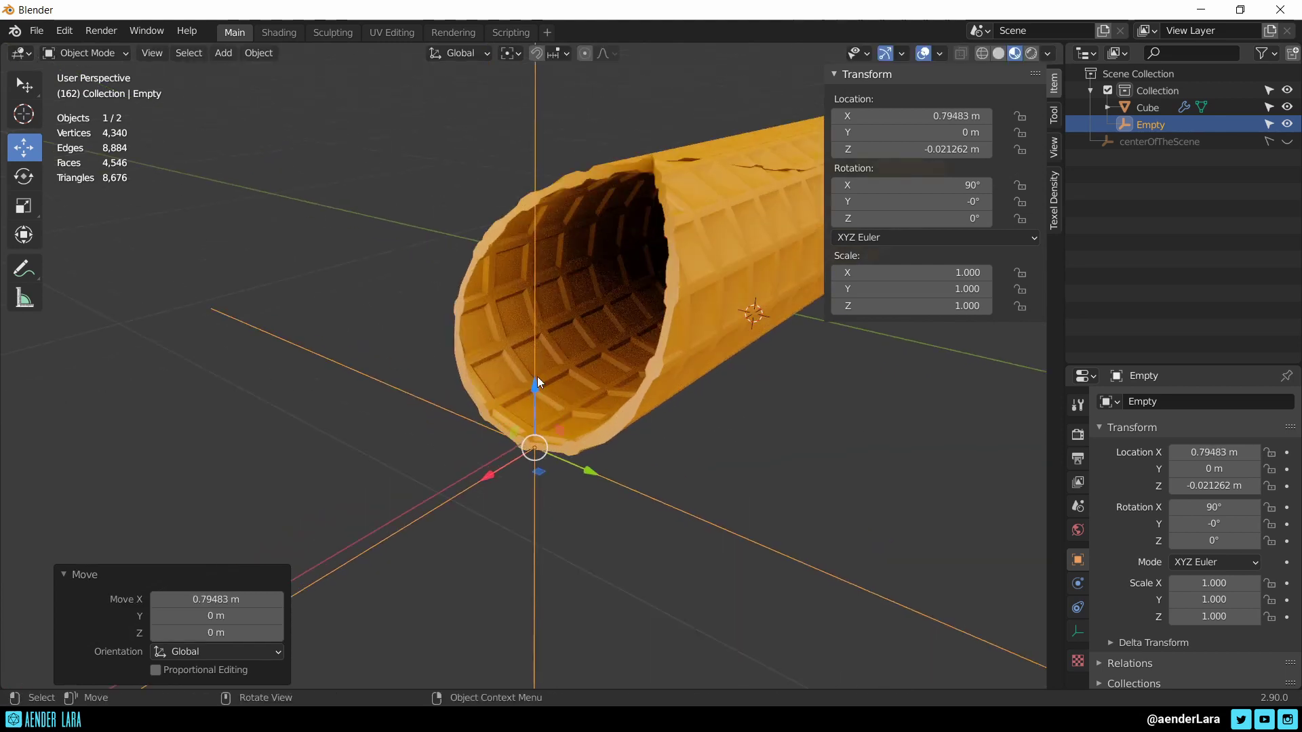
drag(531, 386, 535, 378)
mouse_move(535, 377)
middle_down()
mouse_move(670, 353)
mouse_move(584, 379)
mouse_move(629, 392)
mouse_move(571, 432)
middle_up()
Tilt the Empty slightly on X and Y to taper the tube
key(shift+space)
key(r)
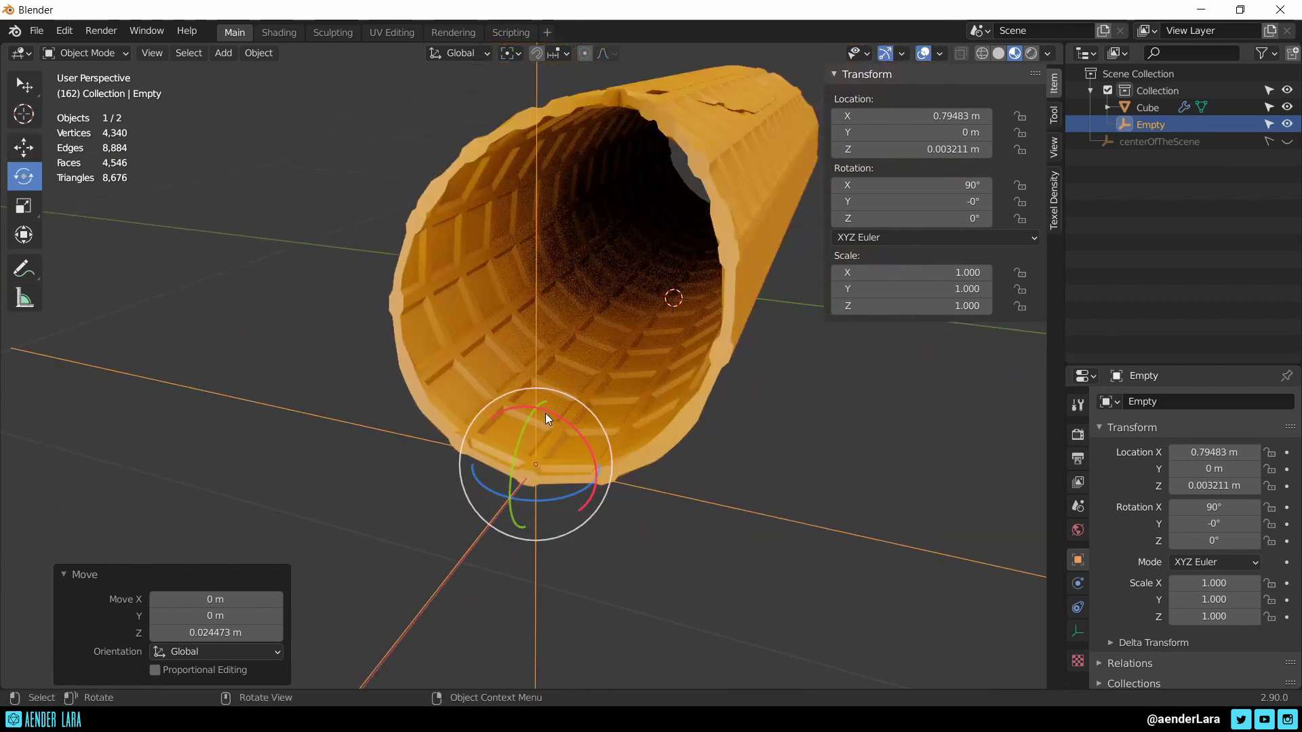
drag(548, 409, 562, 391)
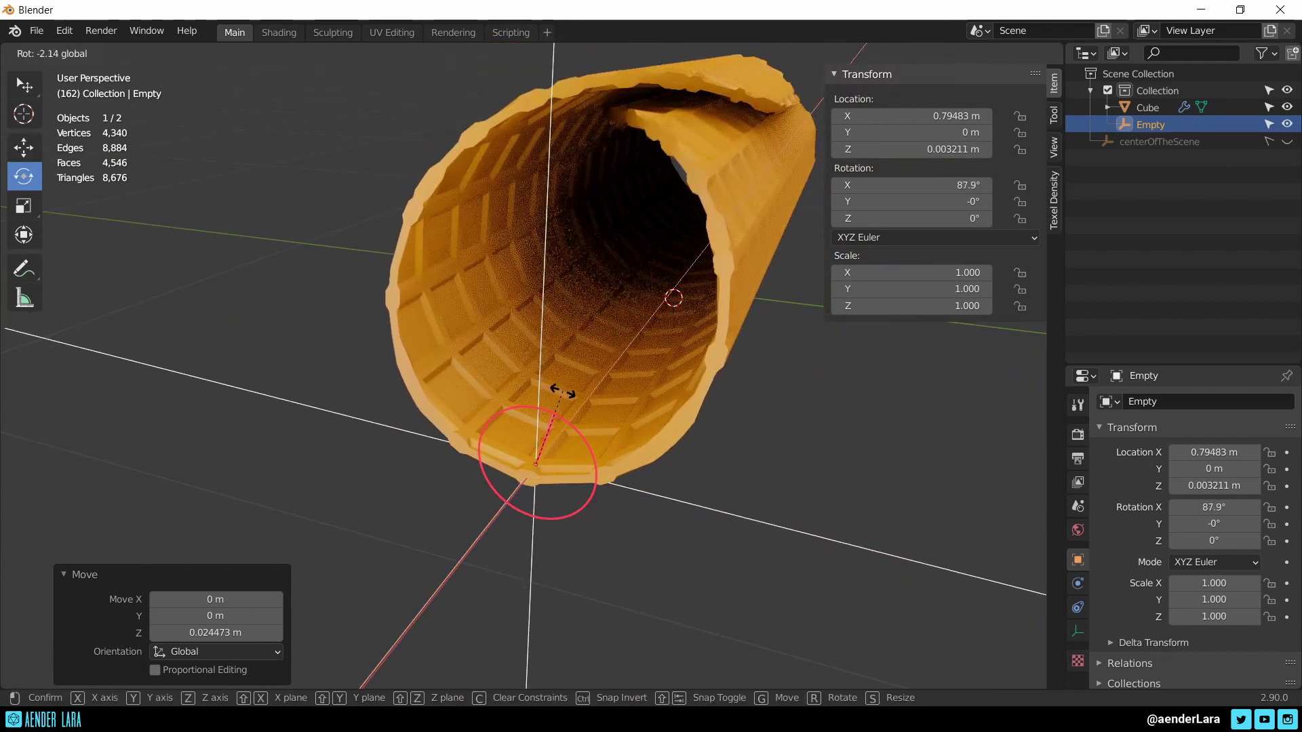
drag(562, 392, 523, 397)
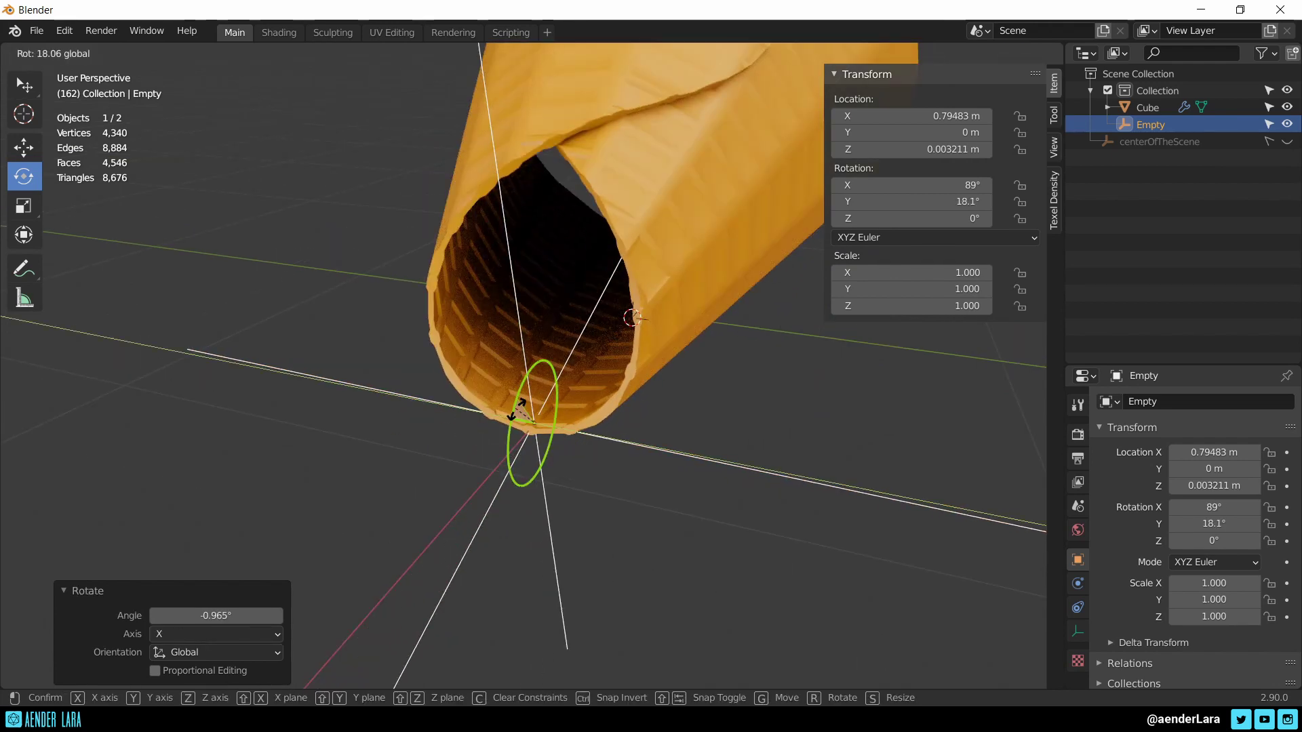
drag(523, 396, 466, 388)
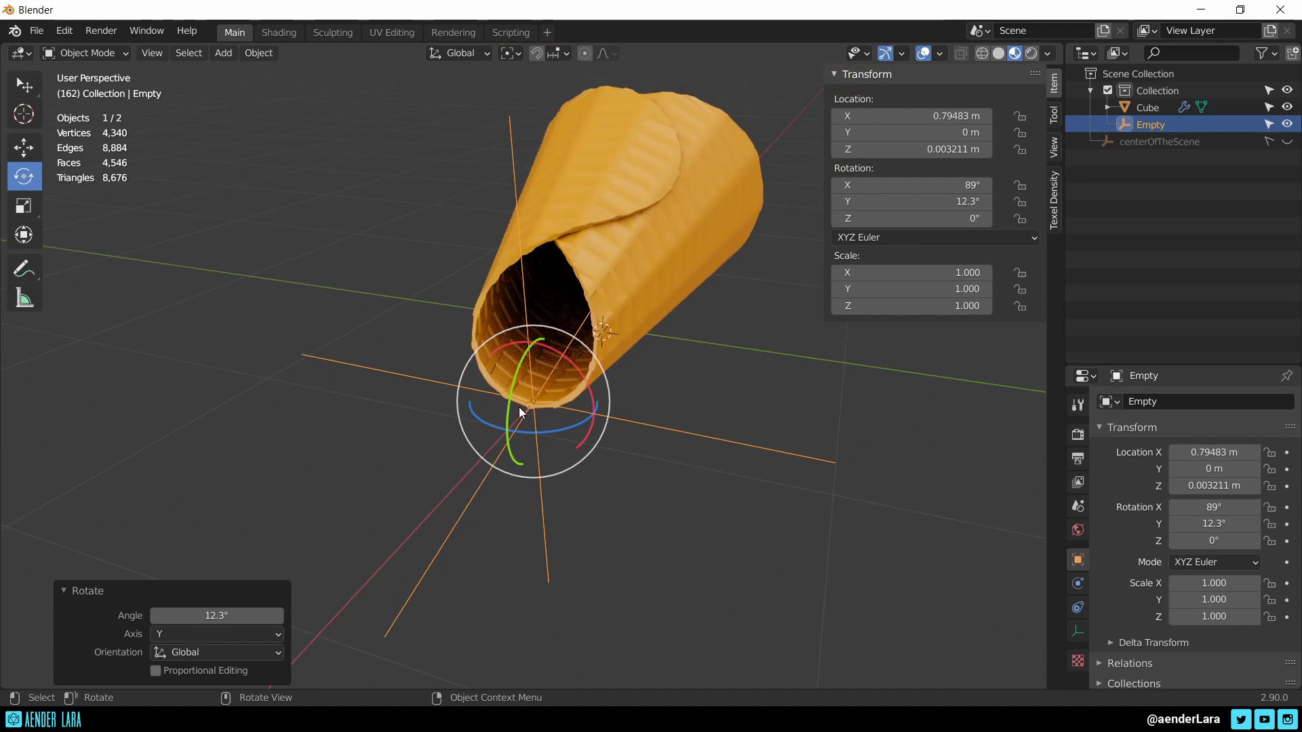
middle_drag(466, 388, 449, 382)
Reposition the Empty along X and Z and tilt it to 12.9° on Y
key(shift+space)
key(g)
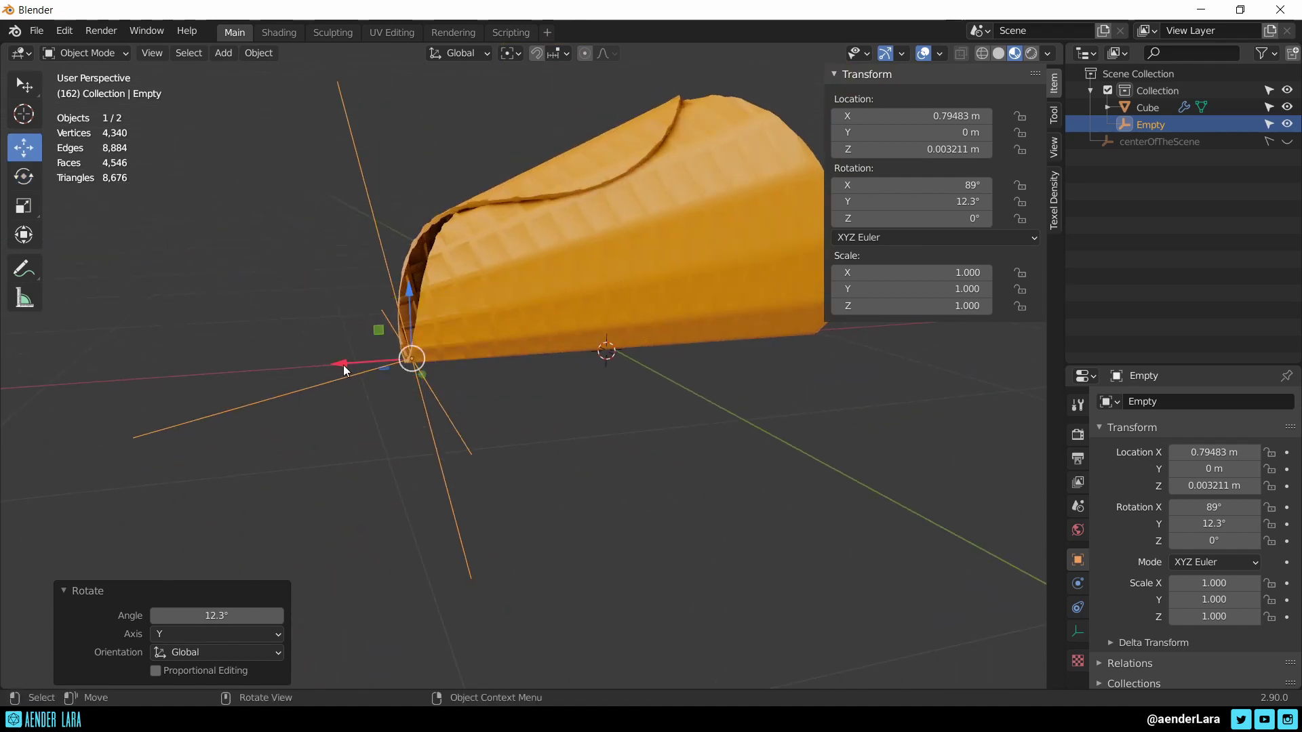
drag(343, 370, 514, 335)
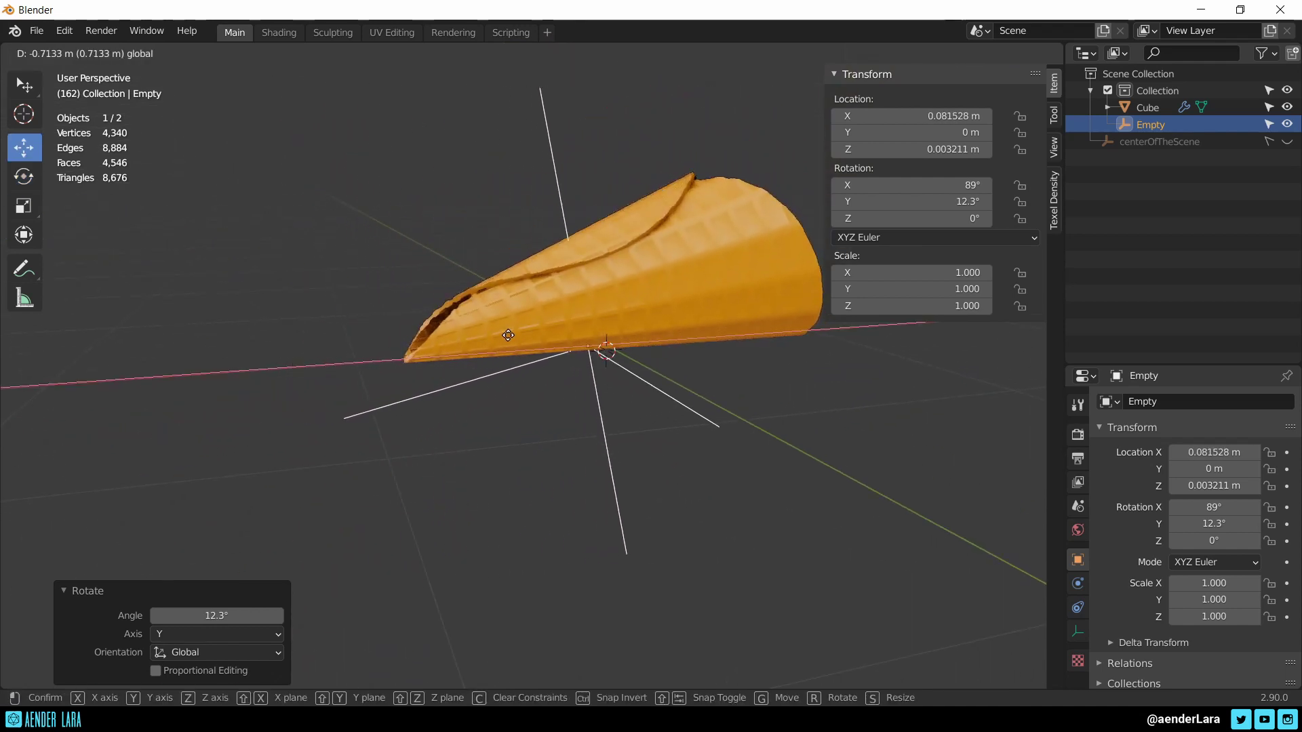
drag(514, 335, 363, 360)
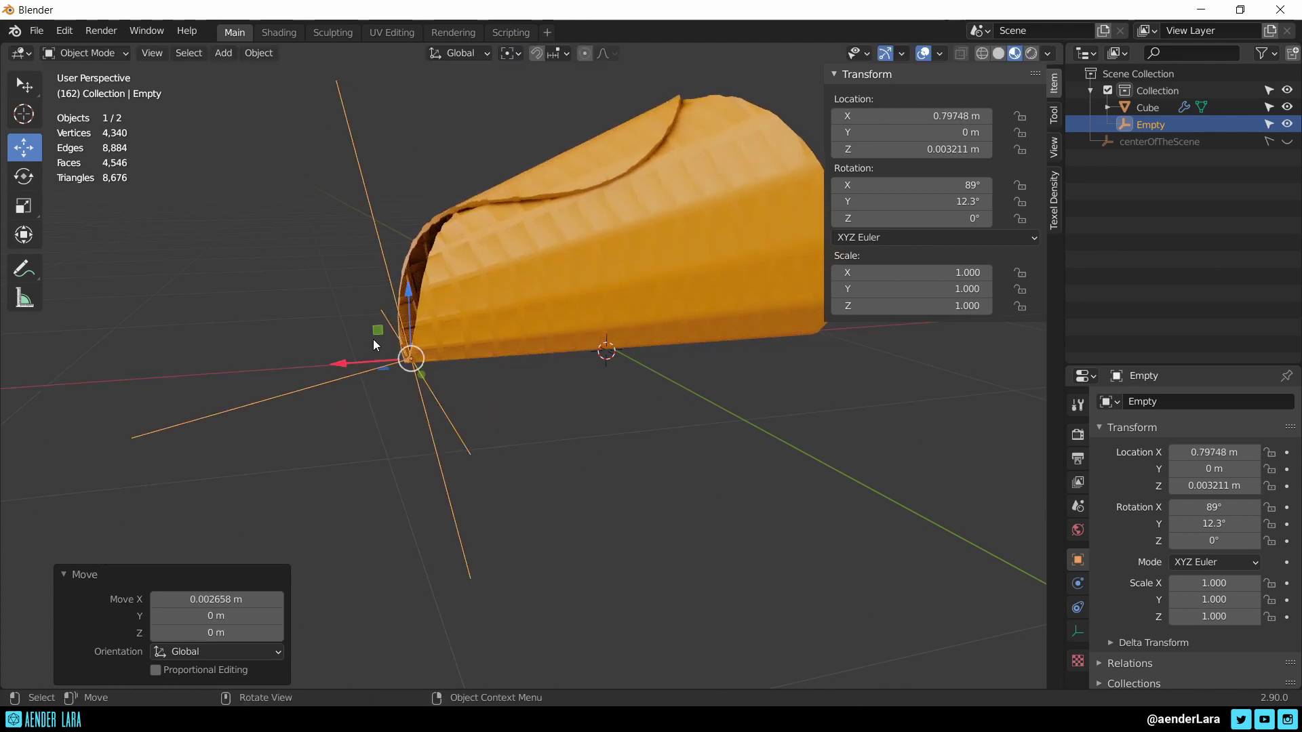
mouse_move(407, 302)
mouse_down()
mouse_move(407, 318)
mouse_move(455, 339)
mouse_move(443, 315)
mouse_up()
key(r)
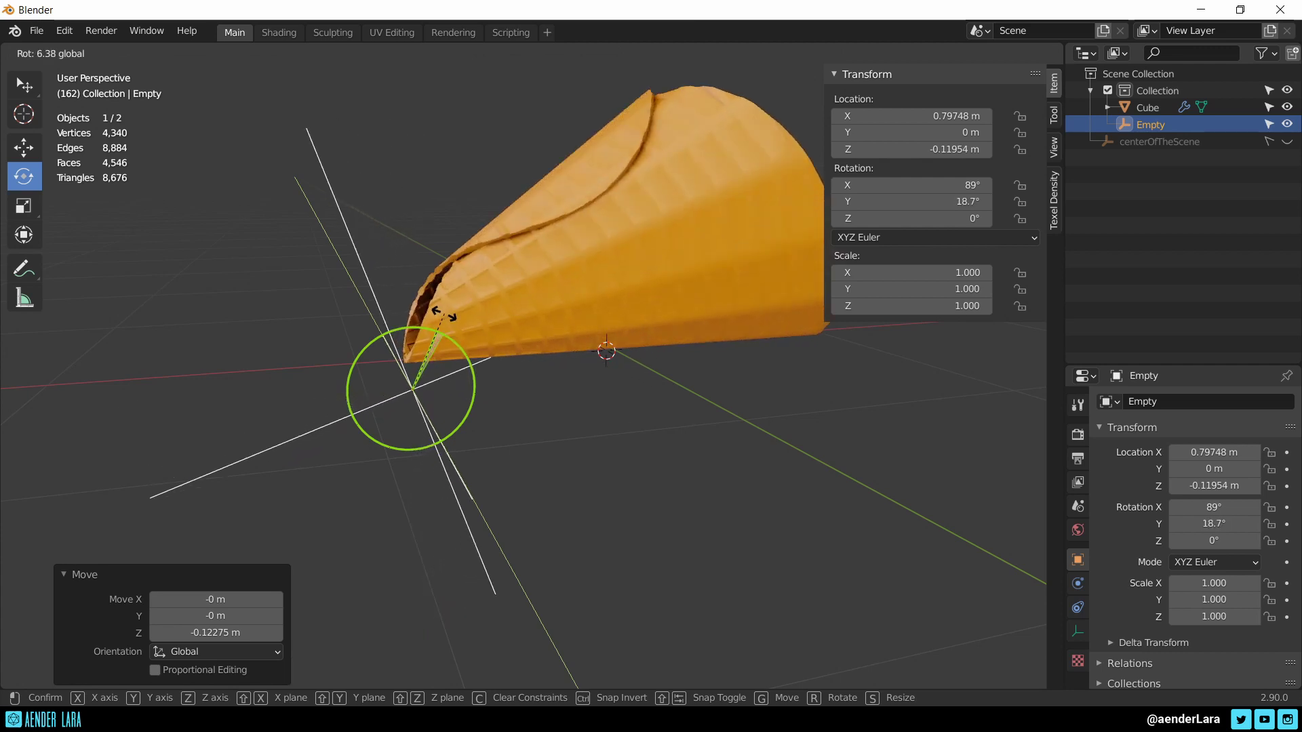
drag(443, 315, 434, 320)
key(g)
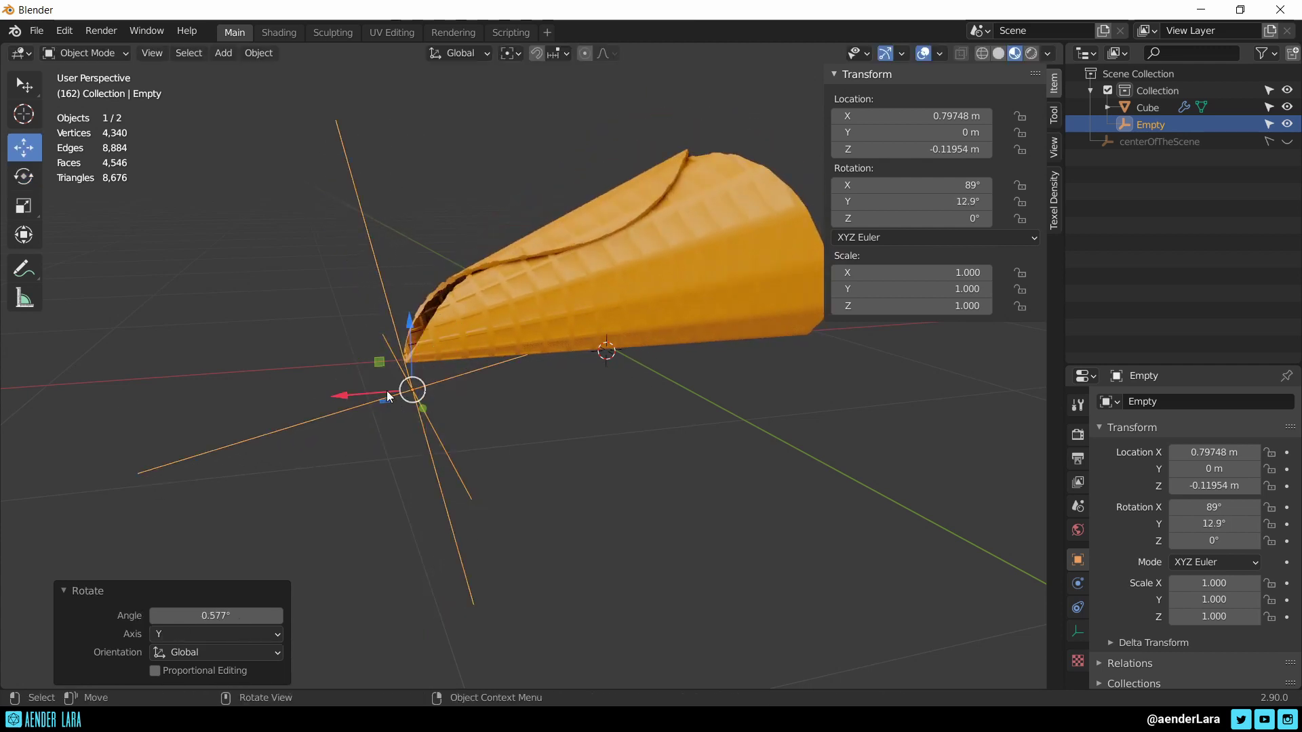
drag(388, 393, 360, 388)
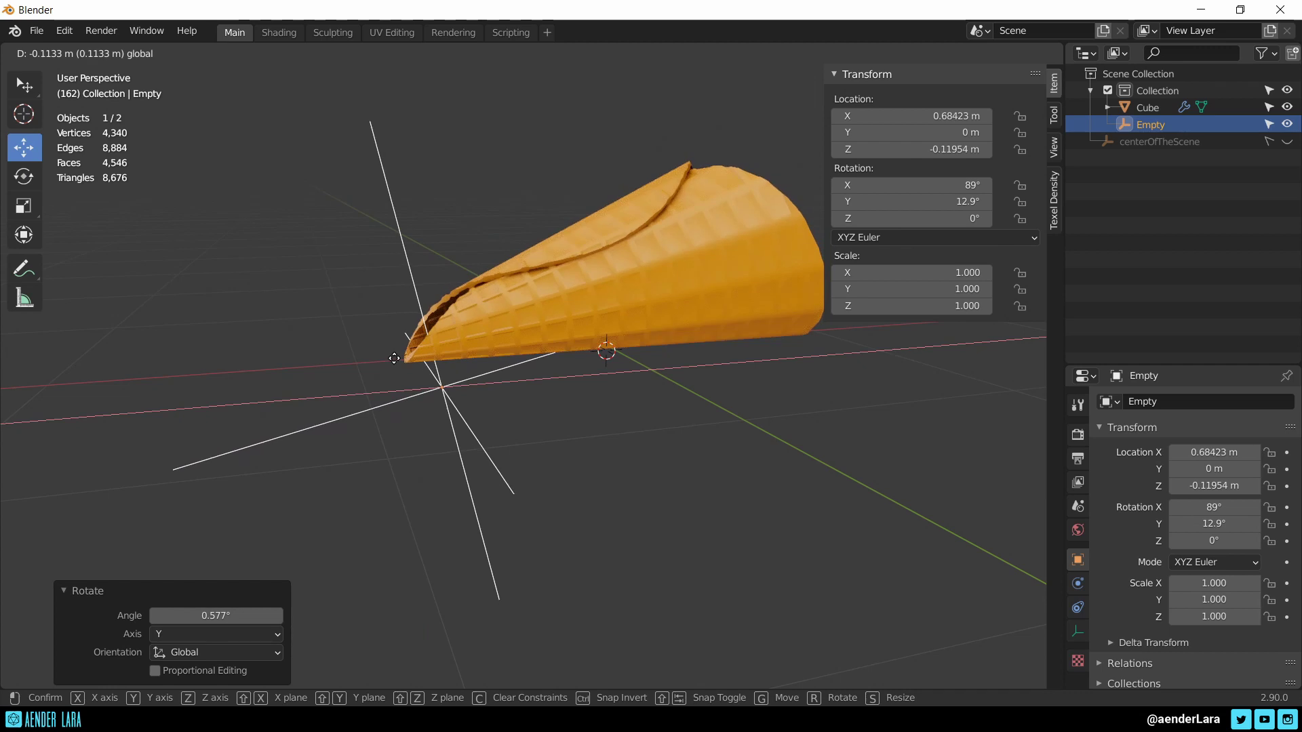
click(437, 387)
key(g)
key(Escape)
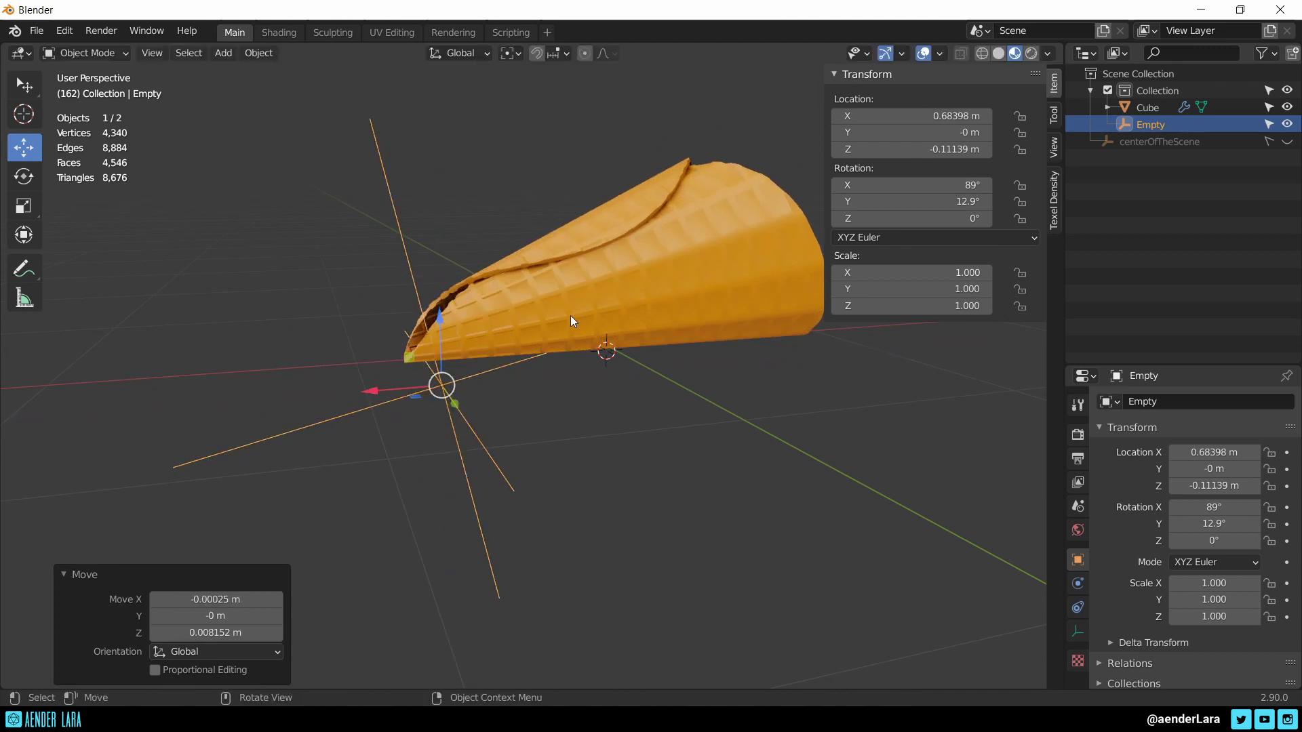
Select the Cube and switch its Simple Deform mode to Stretch
click(571, 315)
scroll(1222, 583, down, 2)
scroll(1222, 587, down, 1)
click(1258, 591)
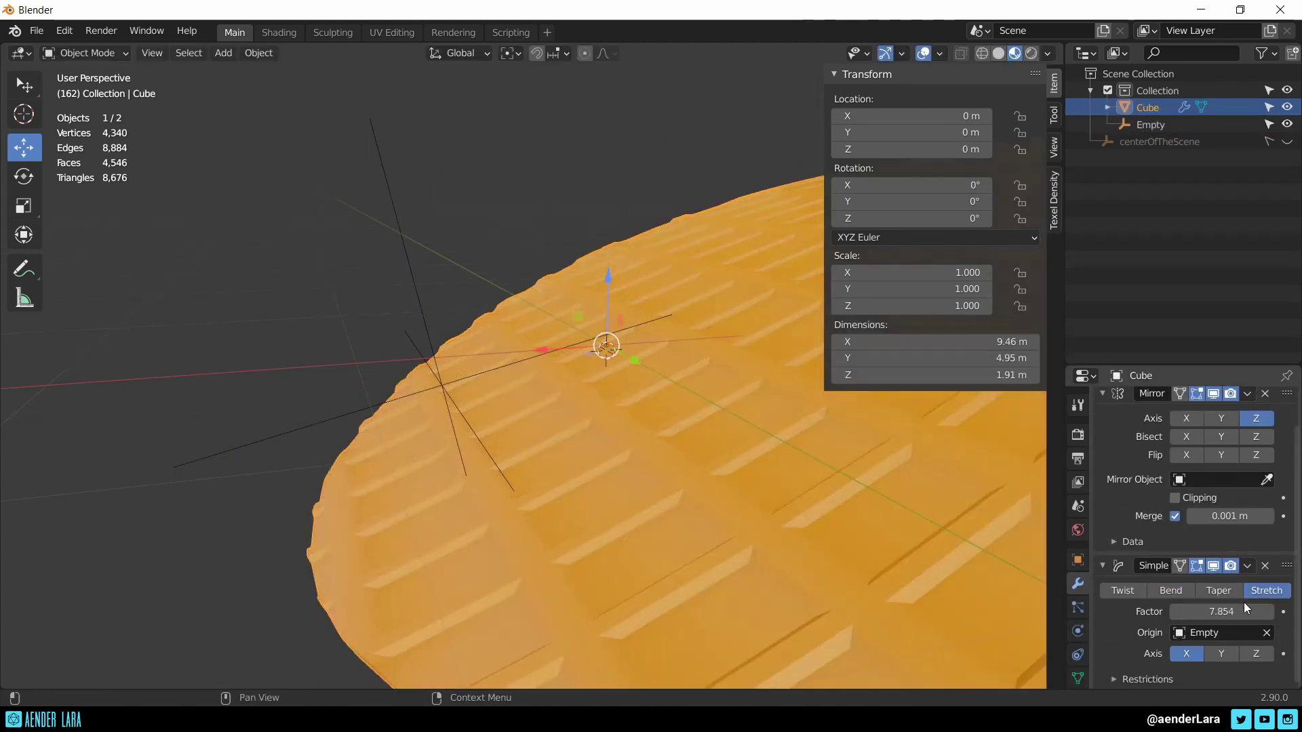
Switch the Simple Deform back to Bend and raise its angle to 470°
click(1151, 590)
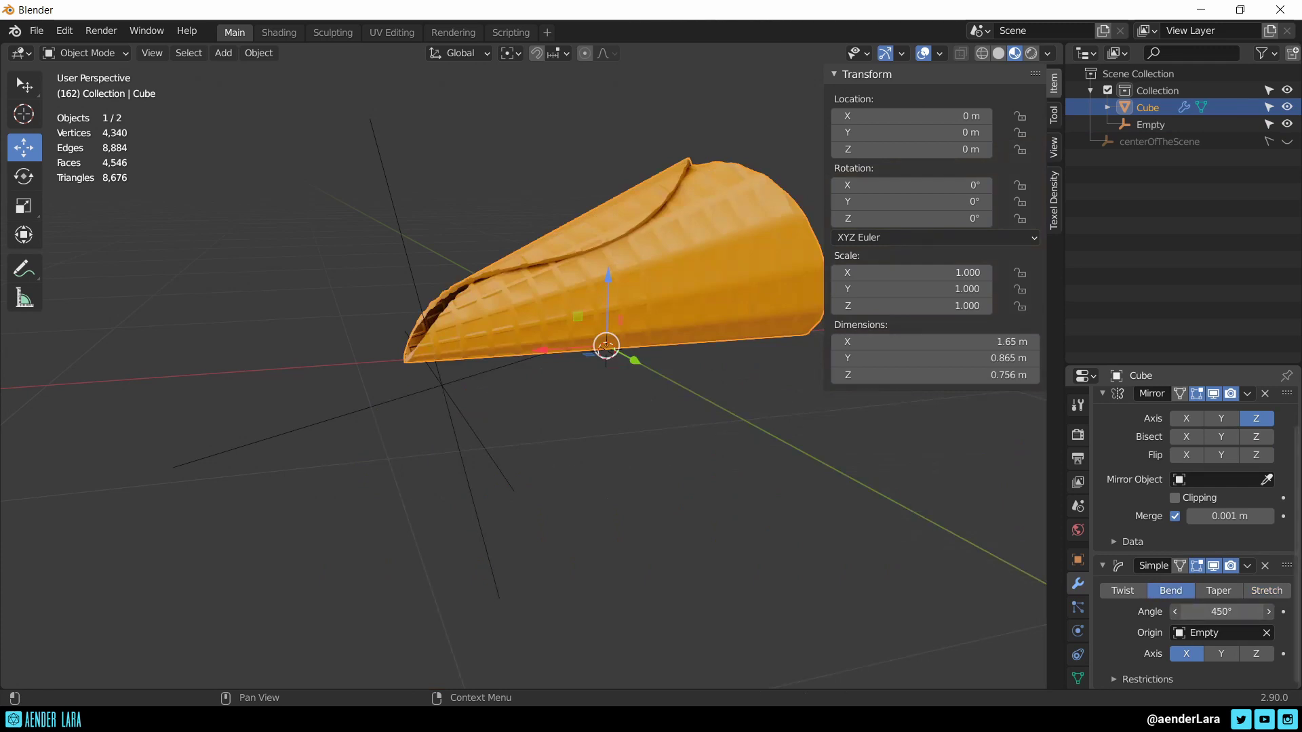
text(02)
key(Return)
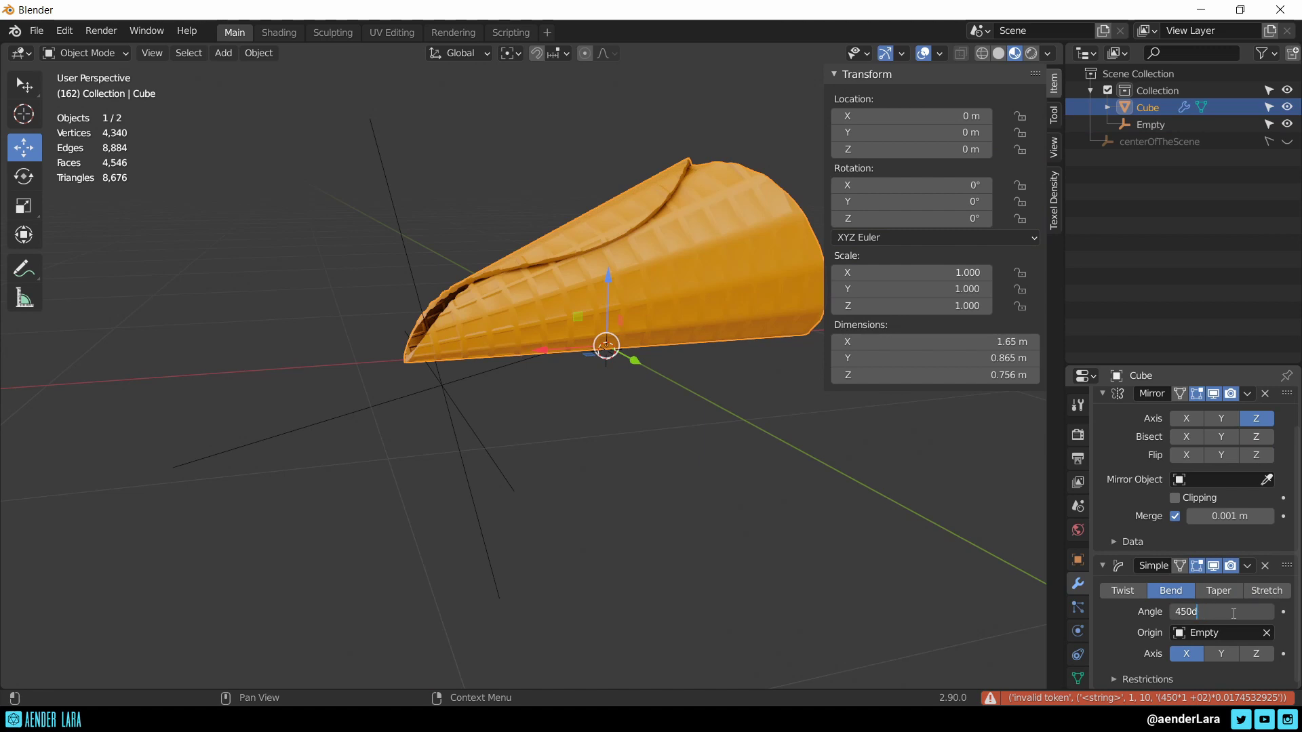
text(20)
key(Return)
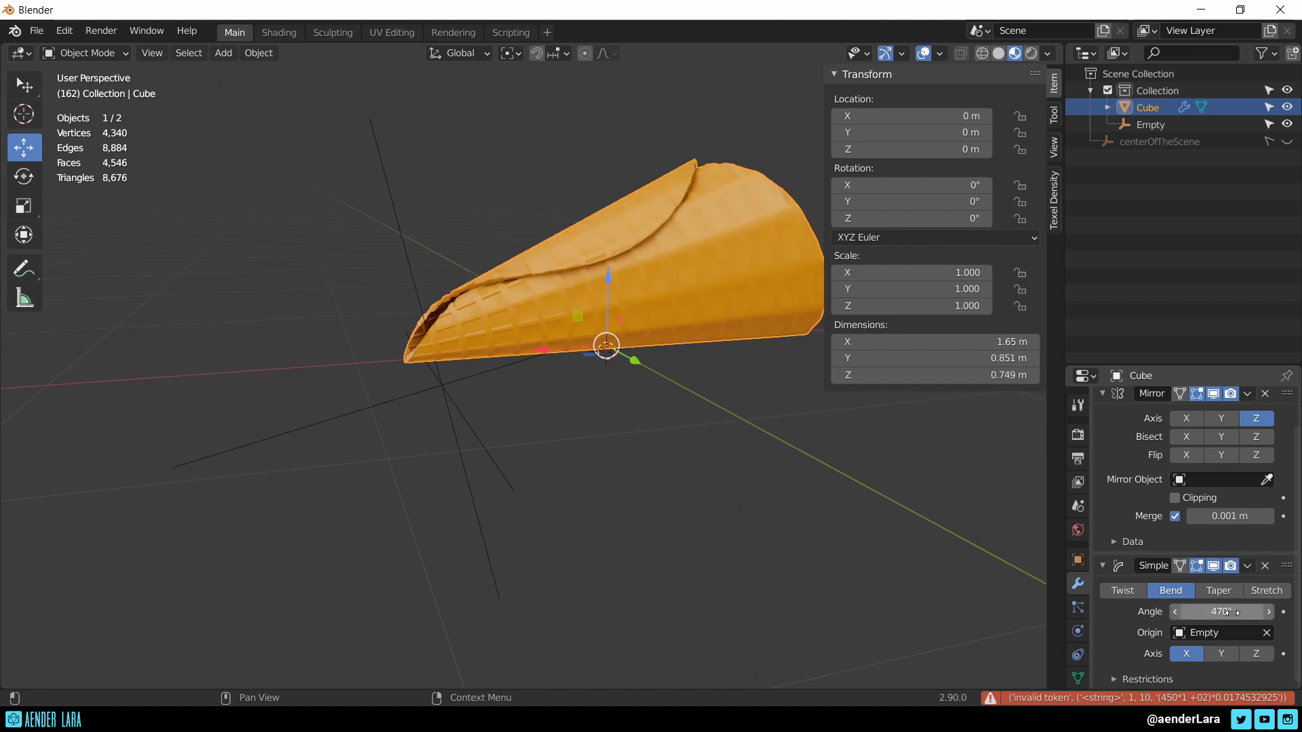
middle_drag(252, 377, 559, 514)
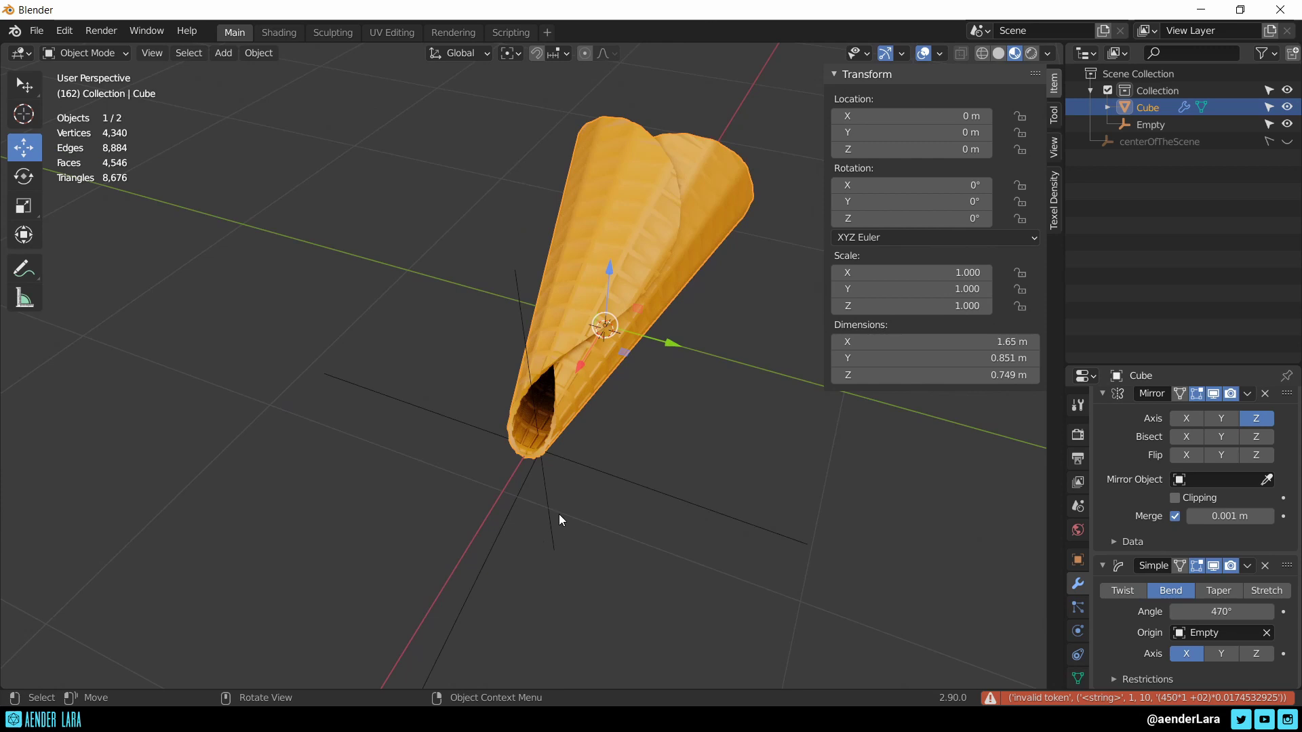
Select the Empty and tilt it with free trackball rotation to reshape the bend
click(597, 466)
middle_drag(588, 459, 407, 421)
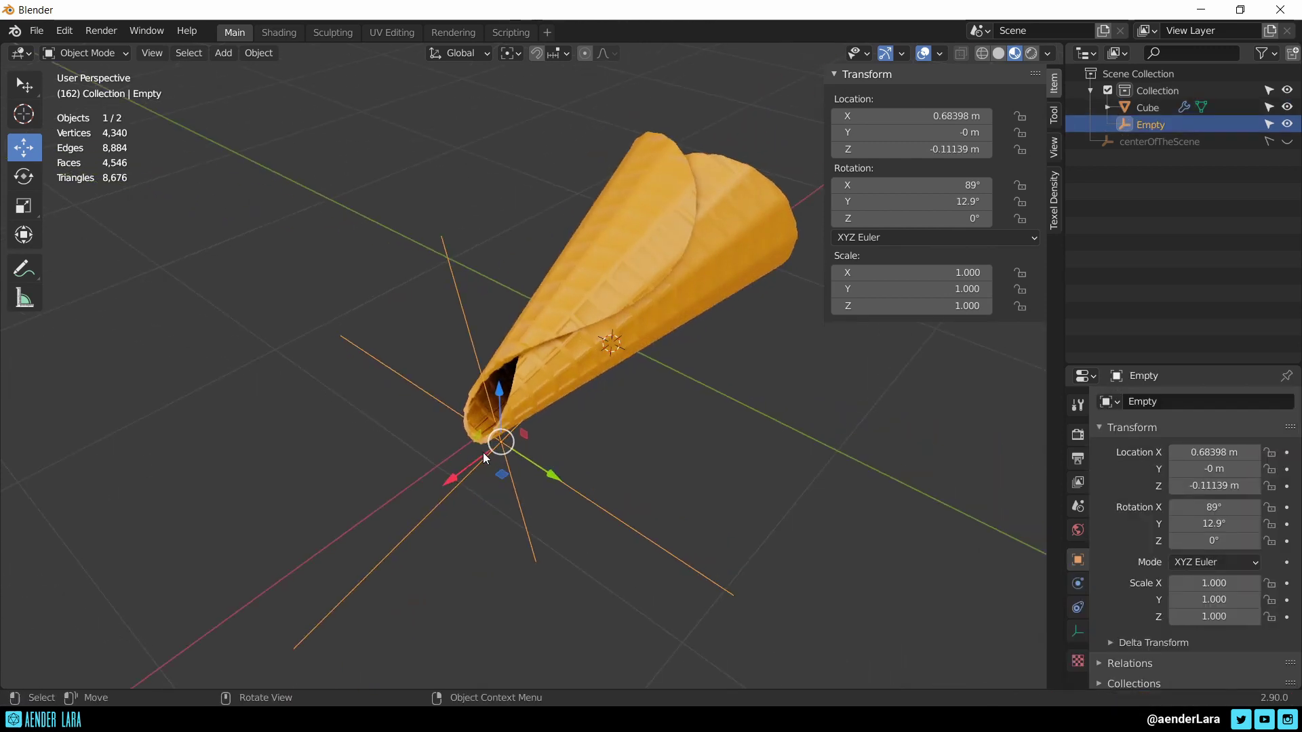
click(24, 176)
middle_drag(536, 489, 553, 474)
drag(551, 474, 560, 461)
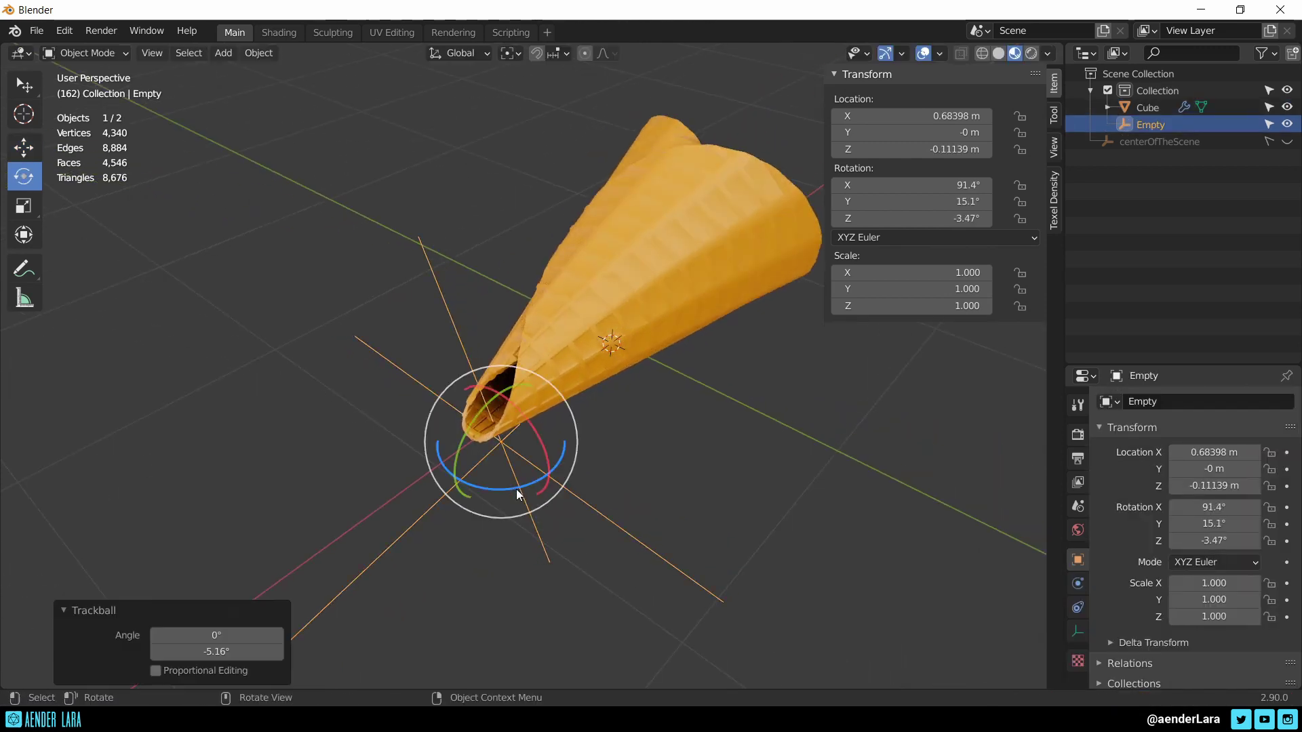
middle_drag(560, 465, 690, 453)
key(r)
key(r)
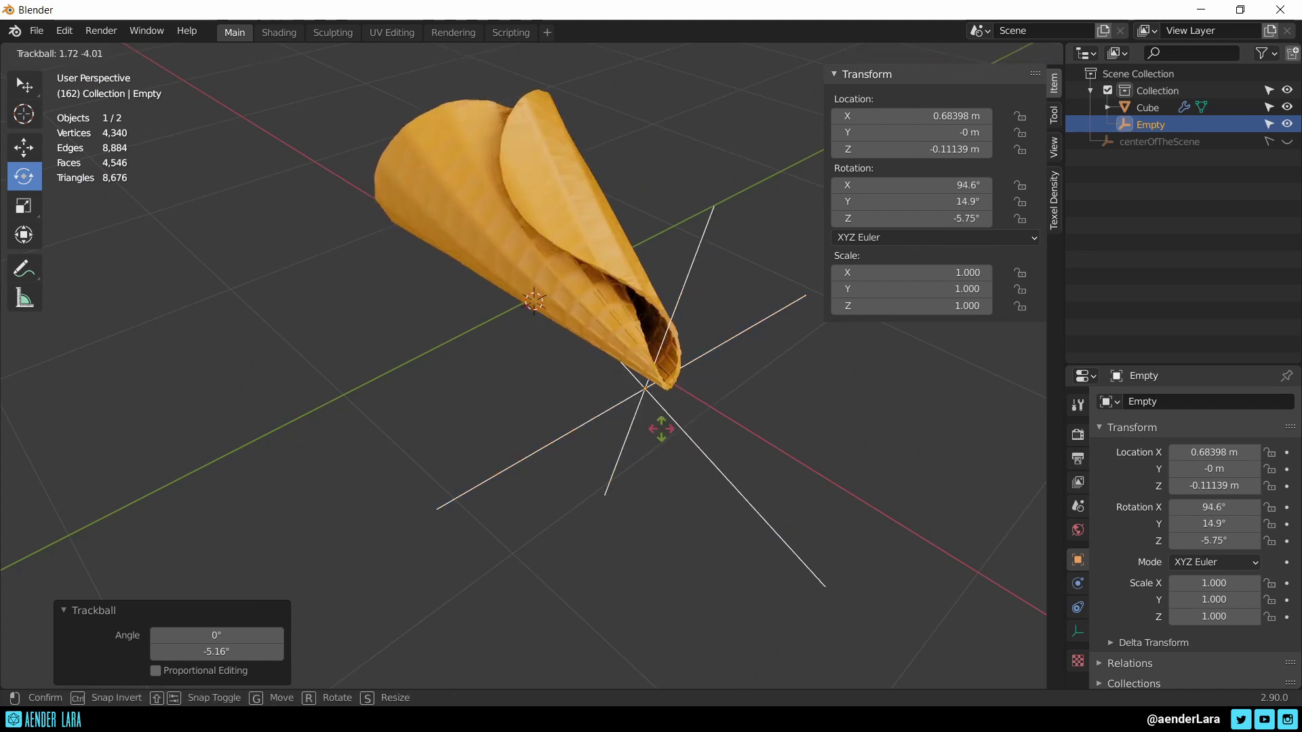
click(633, 421)
mouse_move(633, 421)
middle_down()
mouse_move(620, 354)
mouse_move(677, 287)
middle_up()
Reposition the Empty and tilt it around X toward roughly 92°
key(g)
click(632, 342)
key(shift+space)
key(r)
drag(628, 323, 628, 325)
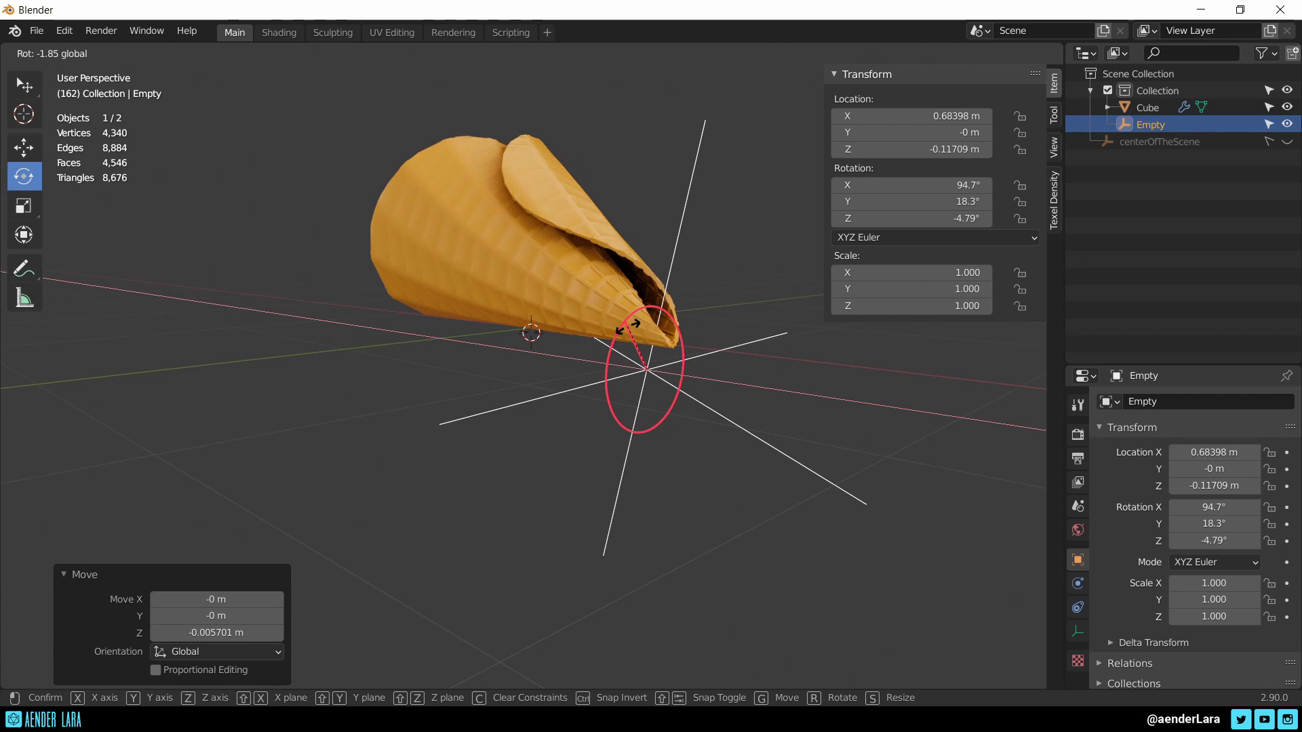
drag(627, 325, 630, 327)
mouse_move(629, 326)
middle_down()
mouse_move(483, 312)
mouse_move(527, 306)
mouse_move(553, 335)
mouse_move(571, 323)
middle_up()
Lower the Empty slightly along Z, rotate it about 12° on Y, then reselect the Cube
key(shift+space)
key(g)
mouse_move(424, 377)
mouse_down()
mouse_move(422, 361)
mouse_move(489, 384)
mouse_up()
key(shift+space)
key(r)
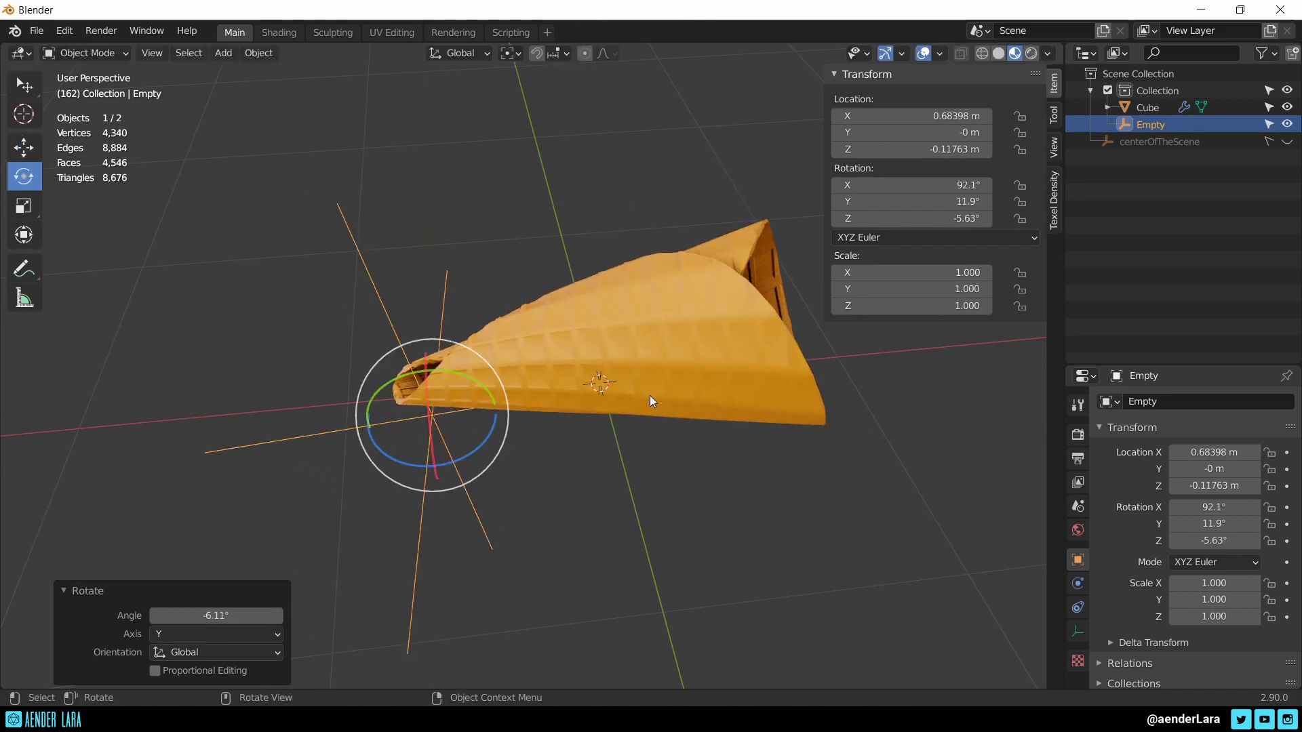
middle_drag(649, 393, 523, 368)
click(568, 372)
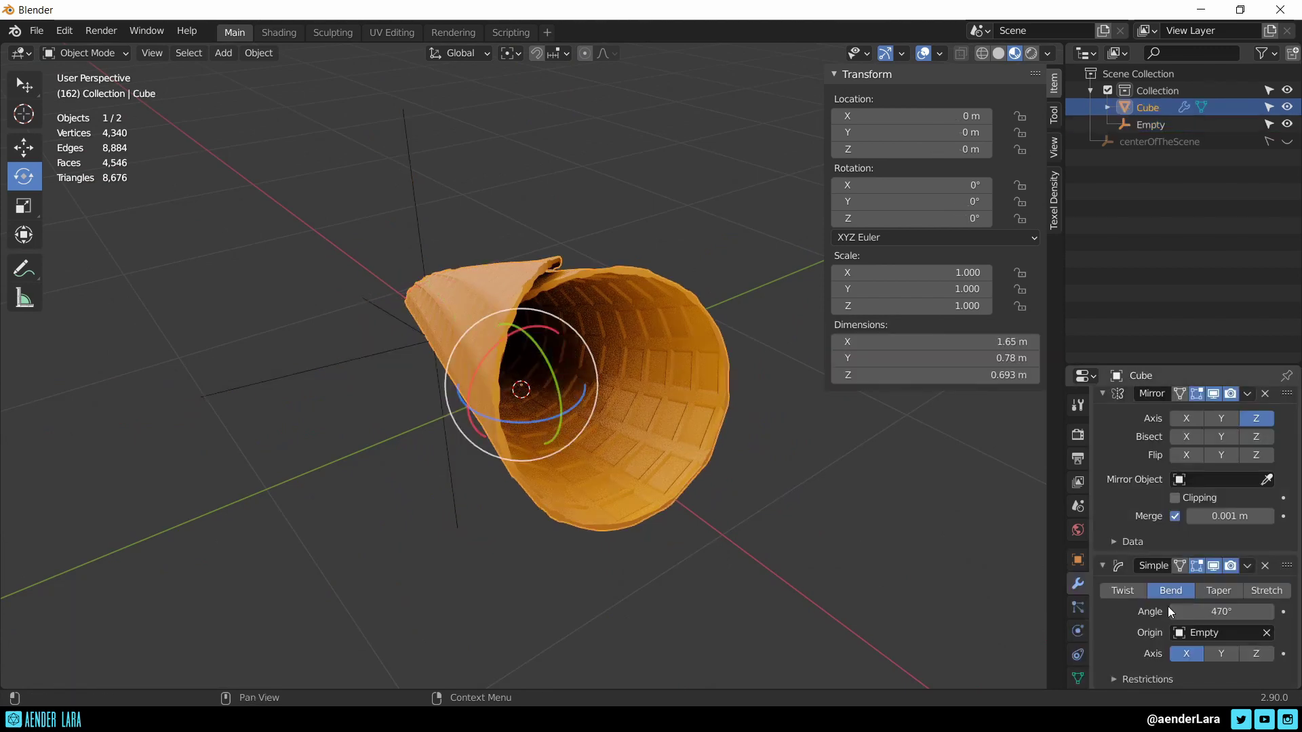
Set the cone's Normals Auto Smooth angle to 0° in Object Data properties
click(1078, 676)
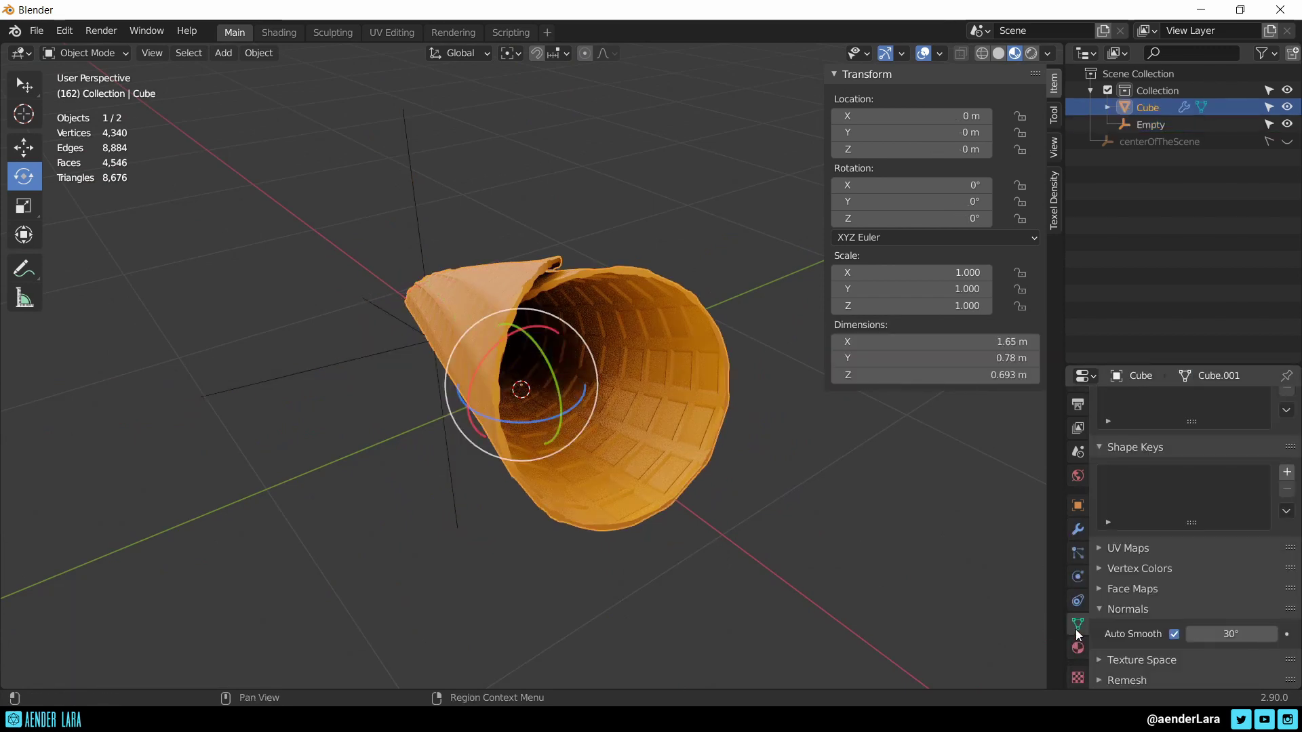
drag(1231, 633, 1207, 634)
mouse_move(953, 591)
middle_down()
mouse_move(792, 482)
mouse_move(702, 365)
mouse_move(709, 390)
middle_up()
click(704, 363)
scroll(707, 363, up, 3)
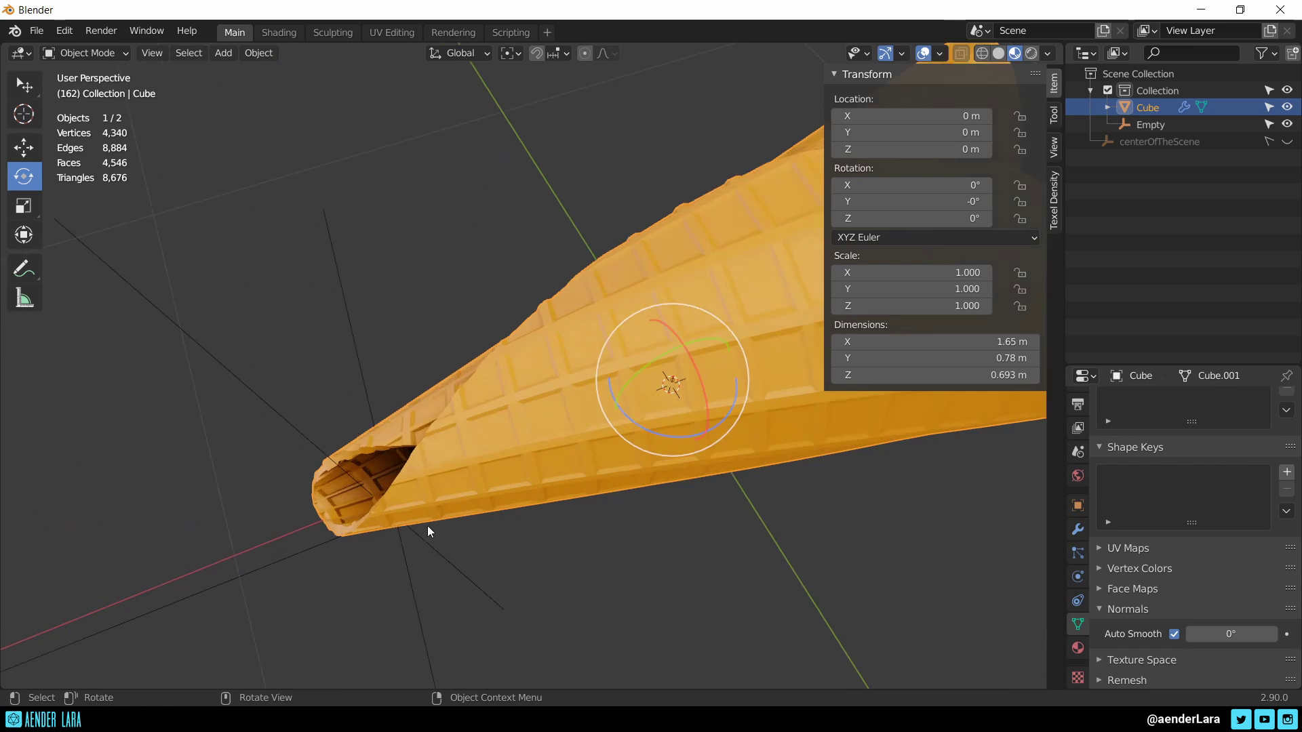
mouse_move(429, 522)
middle_down()
mouse_move(746, 271)
mouse_move(681, 317)
middle_up()
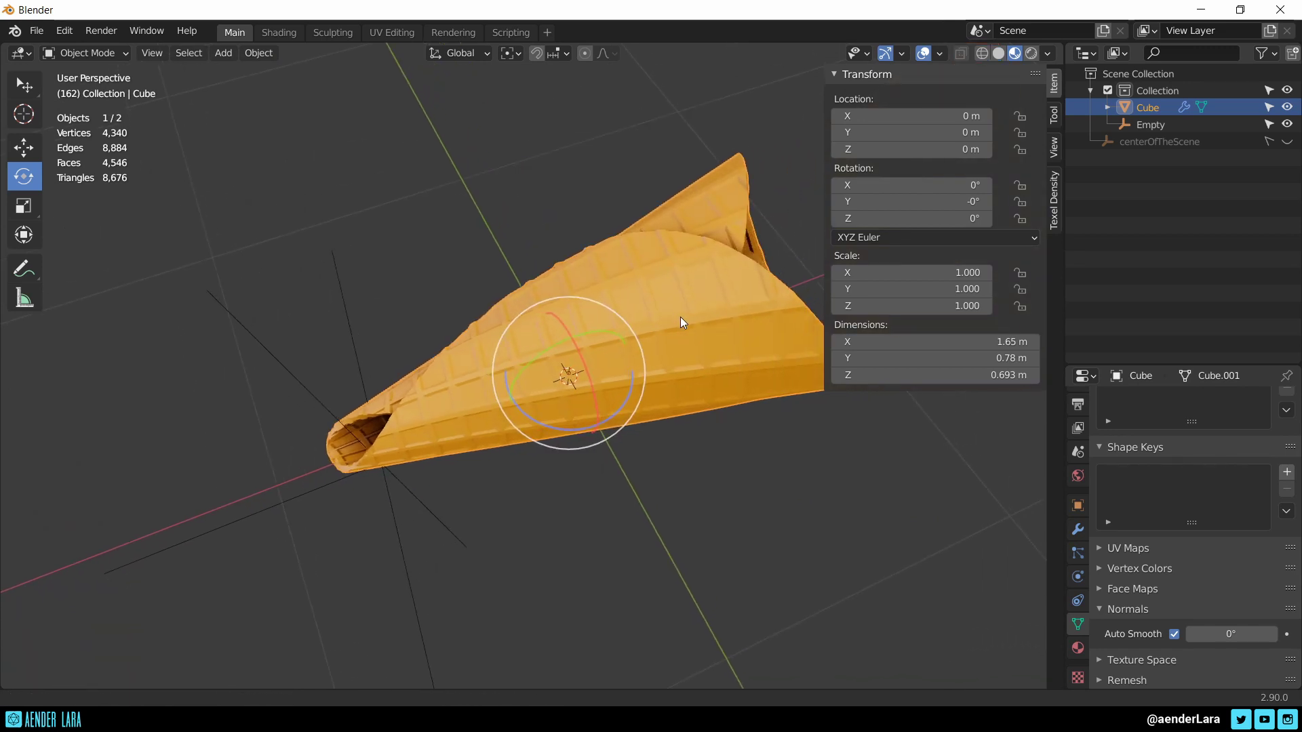
key(Tab)
key(Tab)
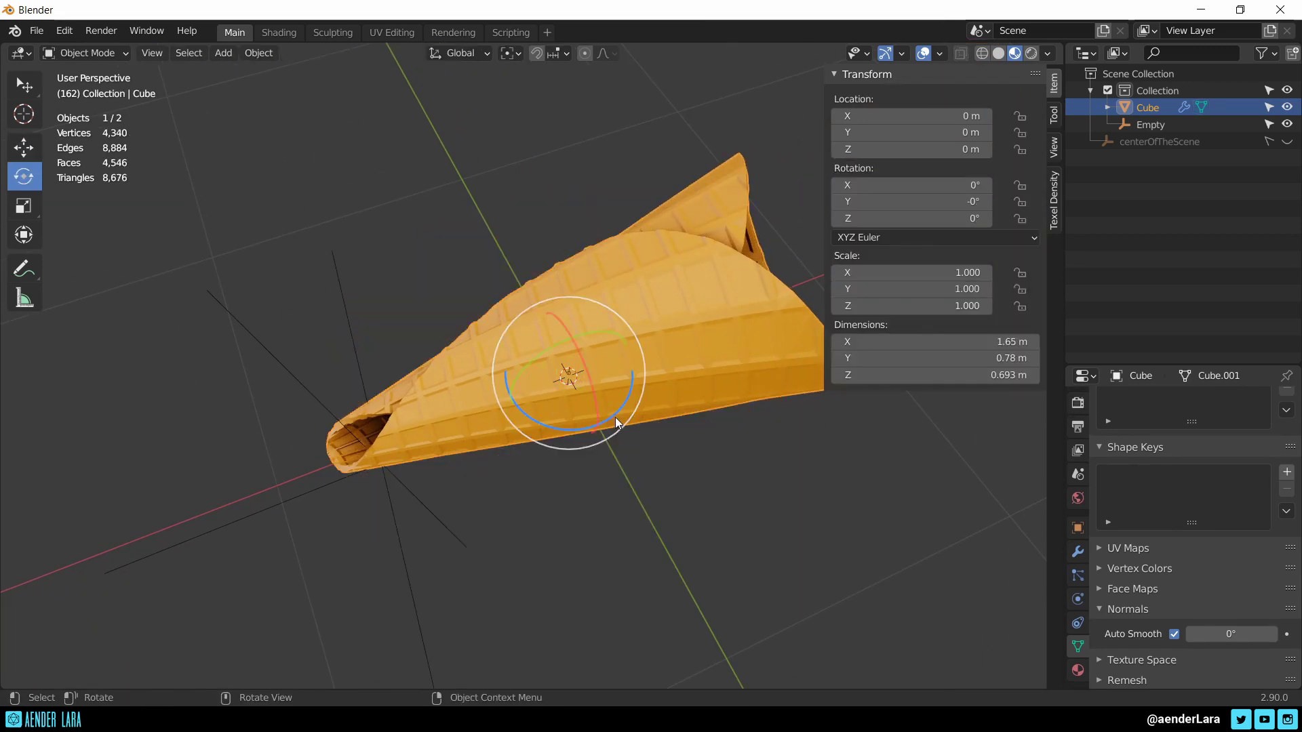
Turn the cone 47.1° around Z, then select the Empty
mouse_move(619, 411)
mouse_down()
mouse_move(601, 442)
mouse_move(681, 354)
mouse_up()
middle_drag(681, 353, 568, 327)
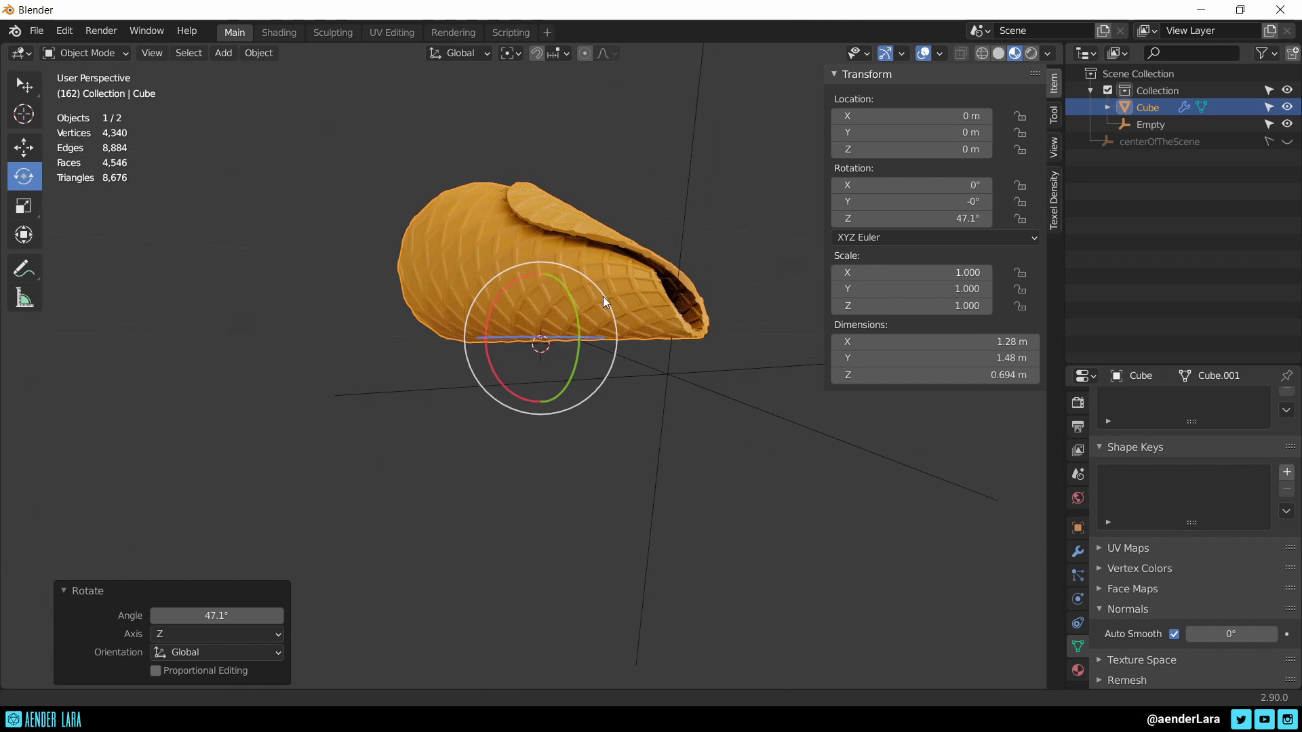
click(636, 467)
click(628, 437)
scroll(628, 431, up, 2)
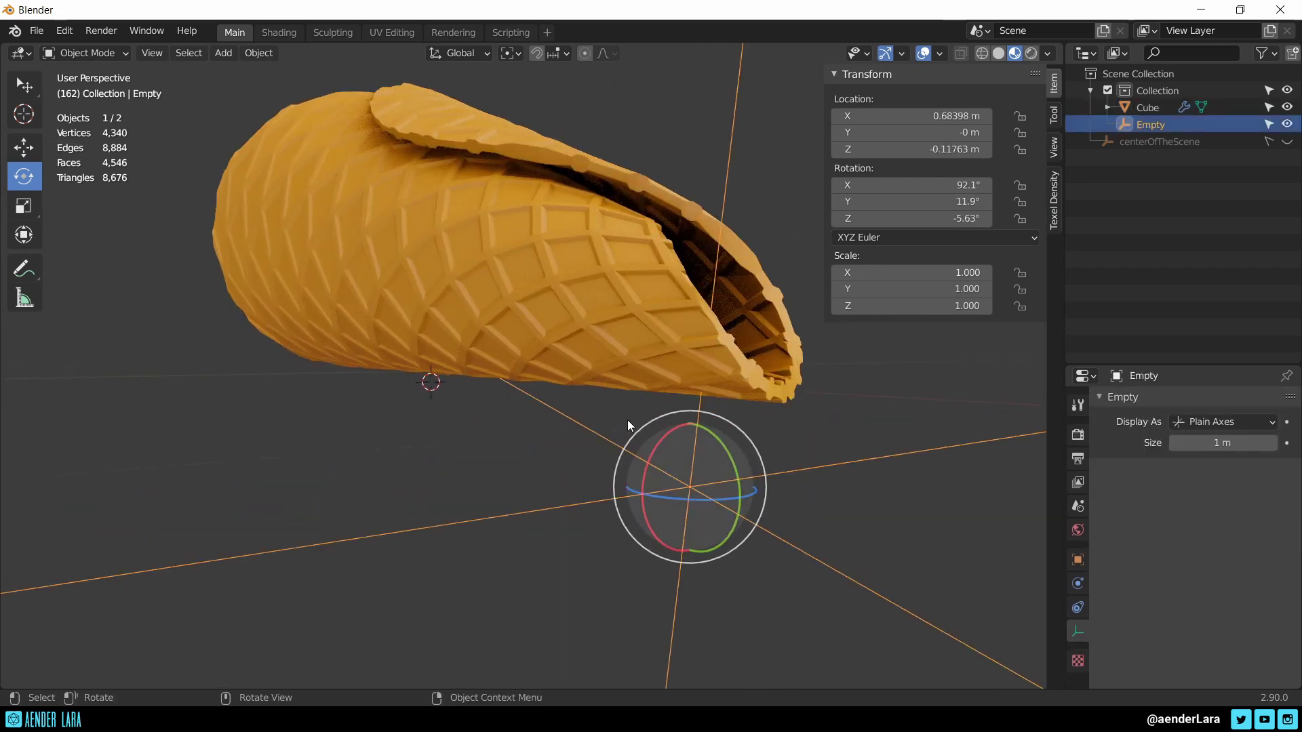
Tilt the Empty around its Local X axis to about 91°
click(445, 52)
click(442, 117)
drag(669, 441, 679, 459)
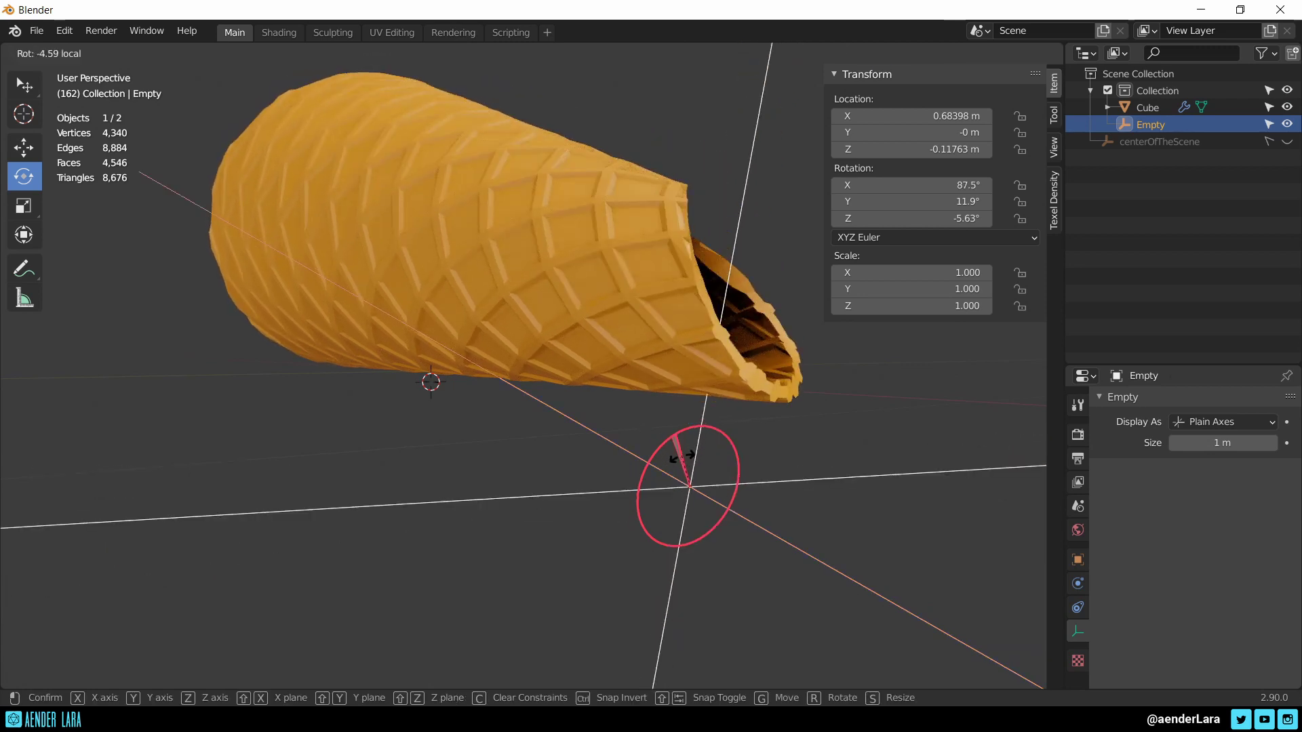
drag(679, 460, 677, 451)
mouse_move(169, 581)
middle_down()
mouse_move(221, 546)
mouse_move(229, 610)
middle_up()
key(Return)
Duplicate the Cube in place as Cube.001
mouse_move(597, 400)
middle_down()
mouse_move(586, 350)
mouse_move(623, 434)
mouse_move(607, 444)
middle_up()
scroll(637, 432, down, 5)
click(584, 457)
key(shift+d)
right_click(658, 420)
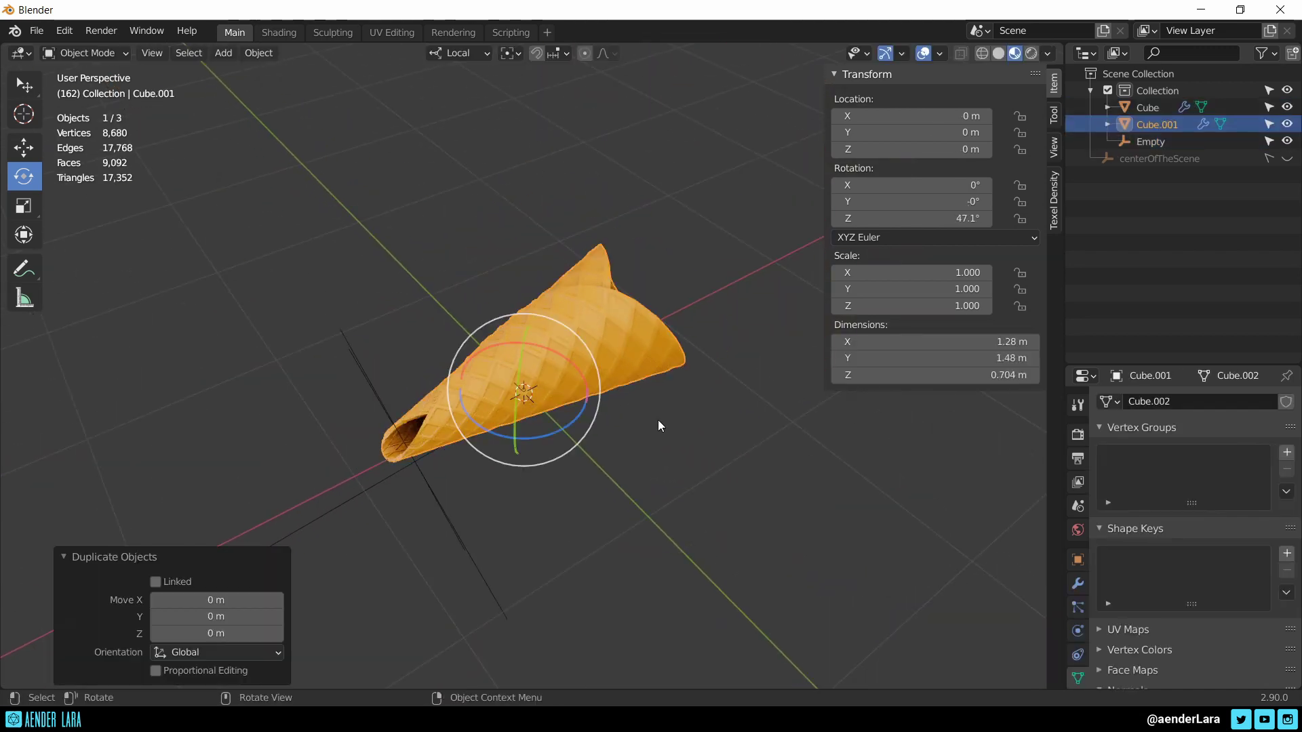
Convert the duplicate cone to a mesh and set its origin to geometry
right_click(653, 426)
click(654, 426)
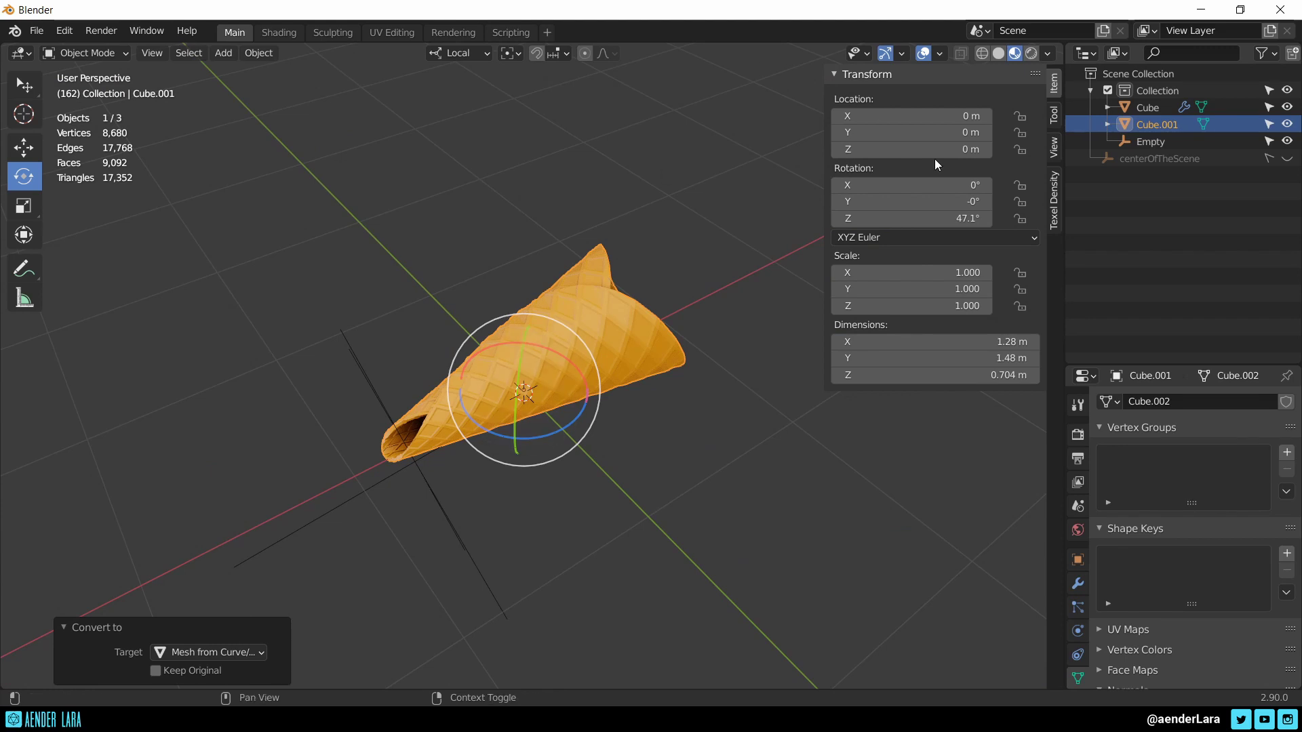
text(0)
key(Return)
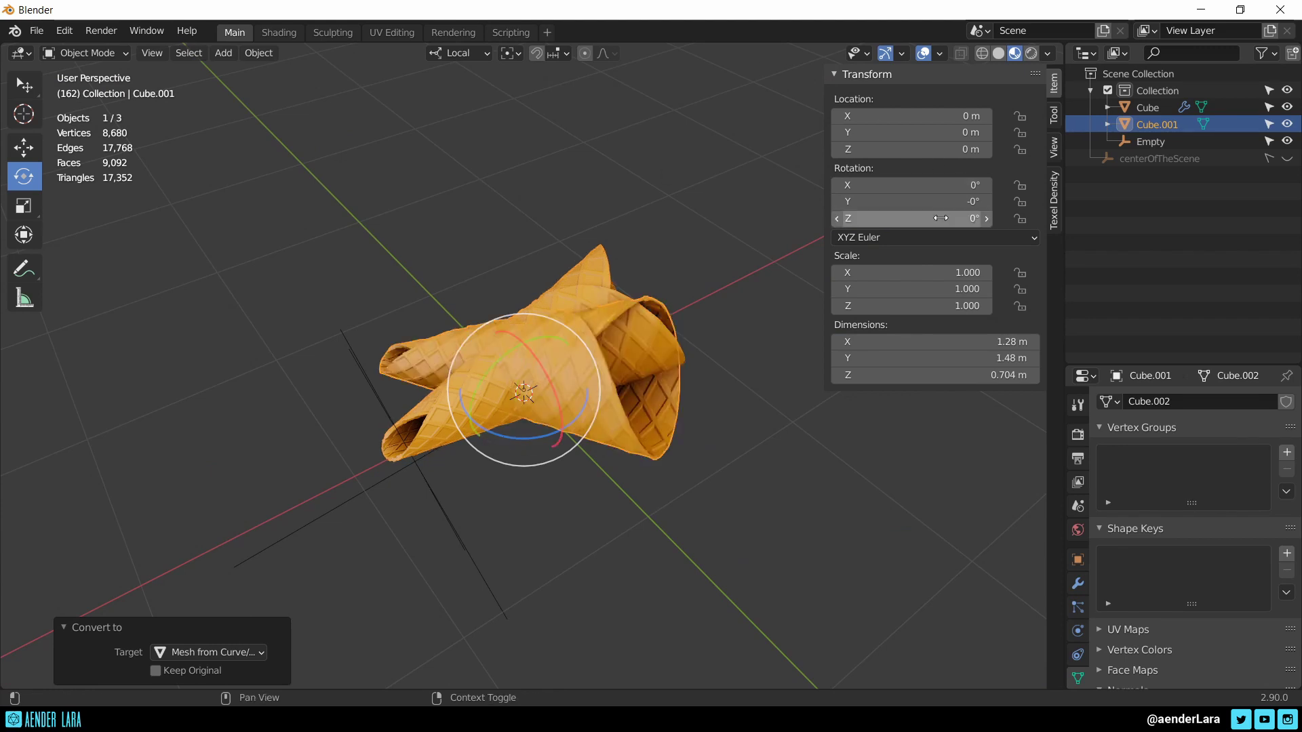
key(ctrl+z)
key(ctrl+alt+shift+c)
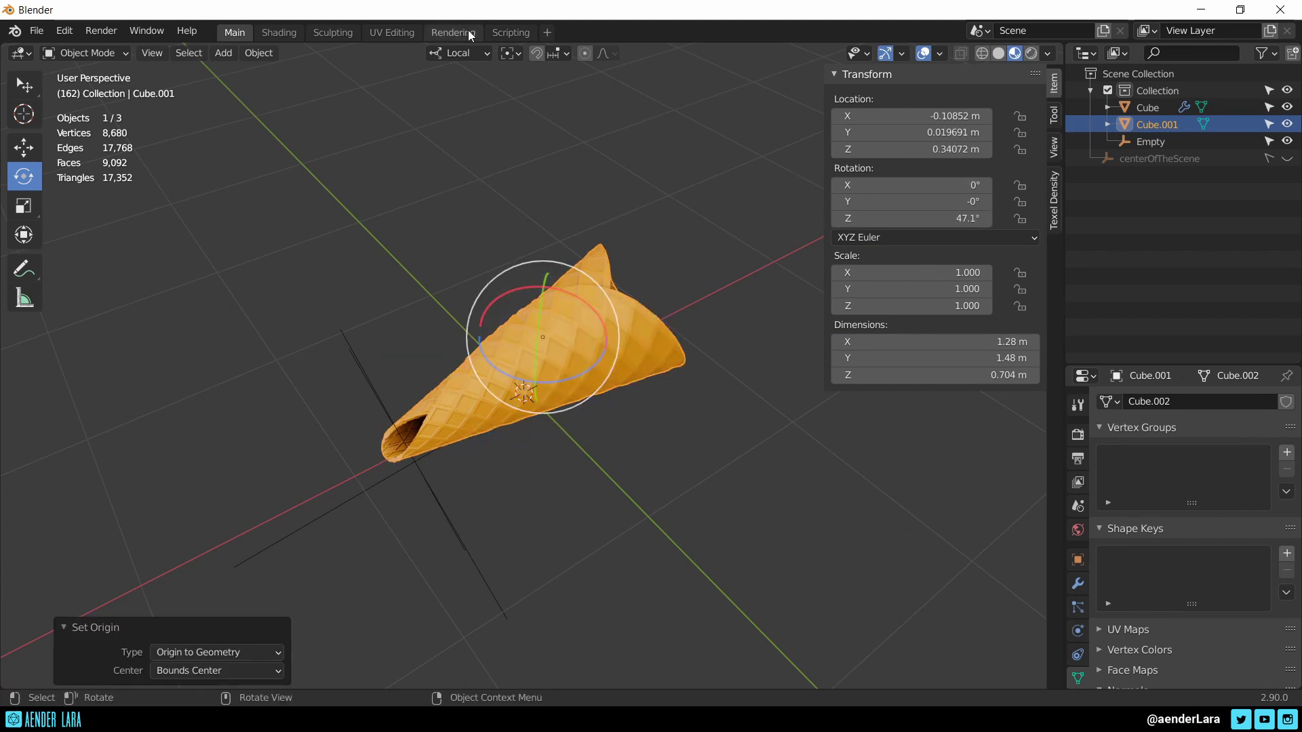
Switch to Global orientation, apply rotation and scale, and tilt the cone upright on Y
click(475, 53)
click(455, 106)
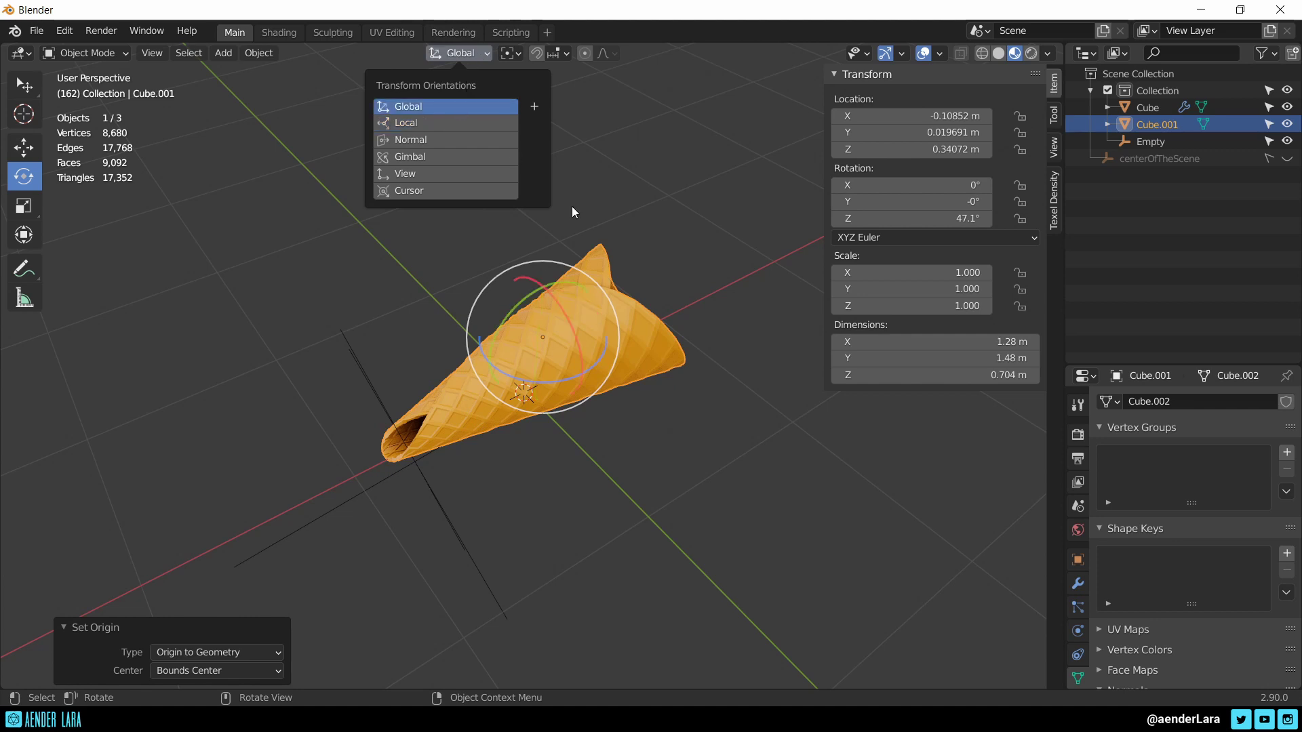
key(ctrl+a)
click(698, 334)
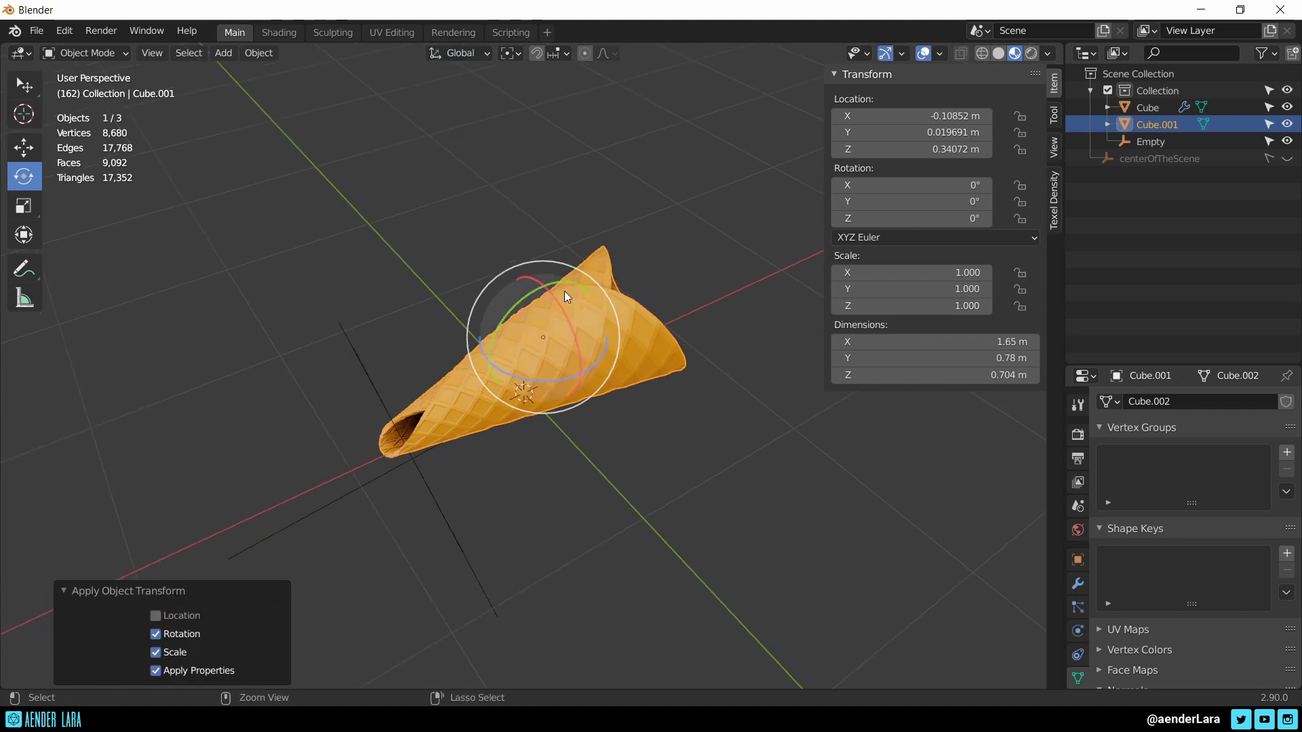
drag(570, 283, 479, 299)
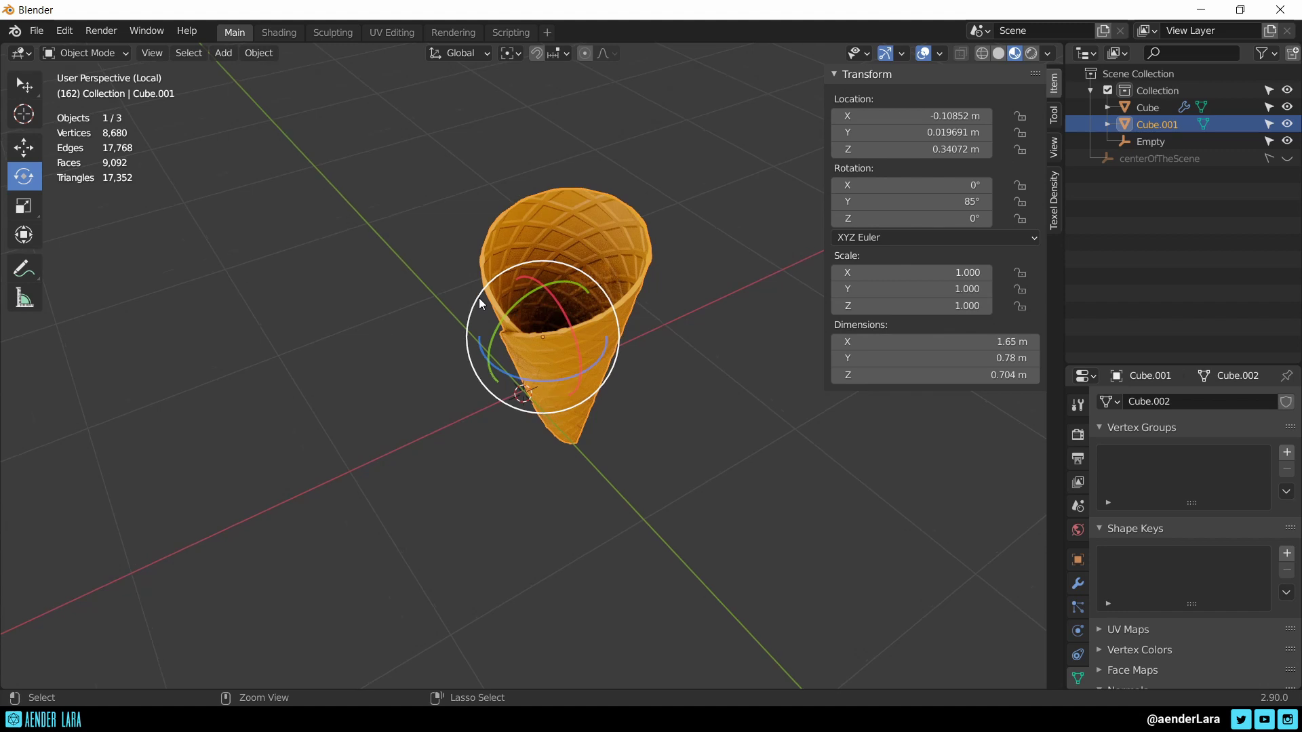
Stand the cone upright at 85° on Y and spin it about 59° around Z
middle_drag(478, 299, 556, 381)
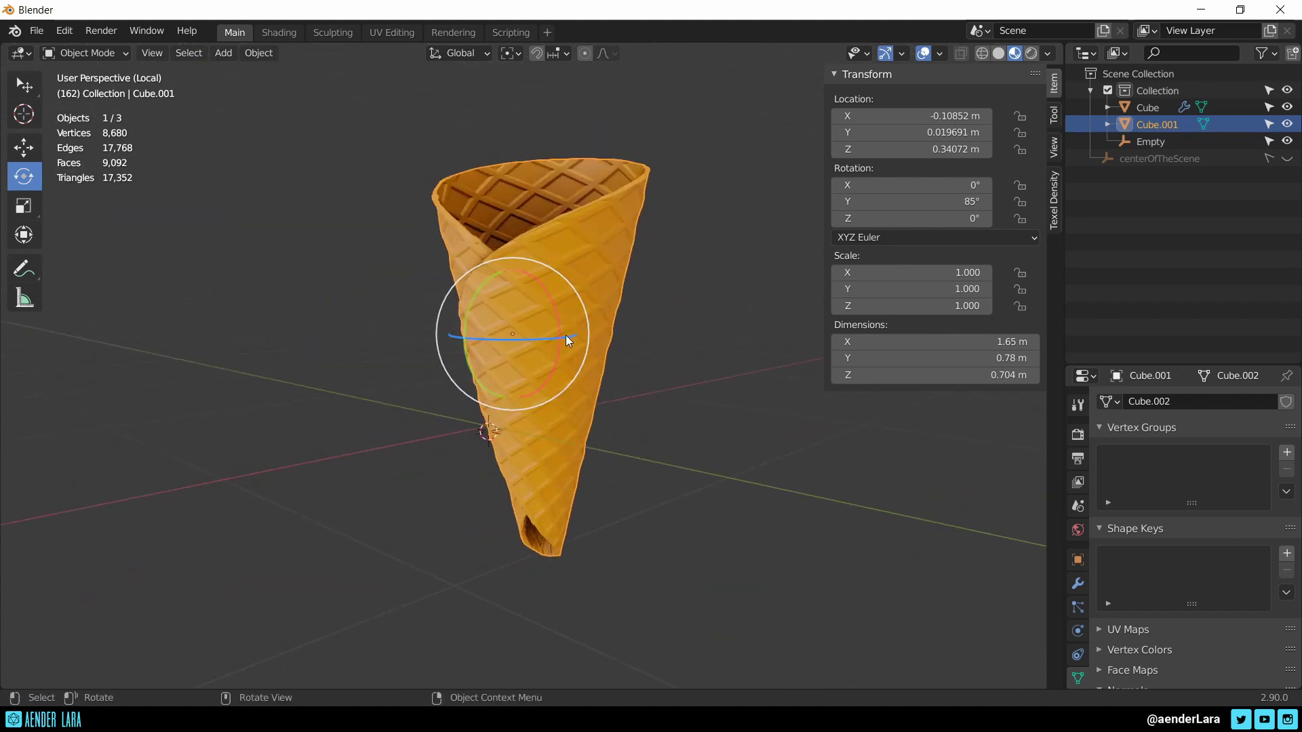
drag(565, 335, 407, 356)
key(ctrl+z)
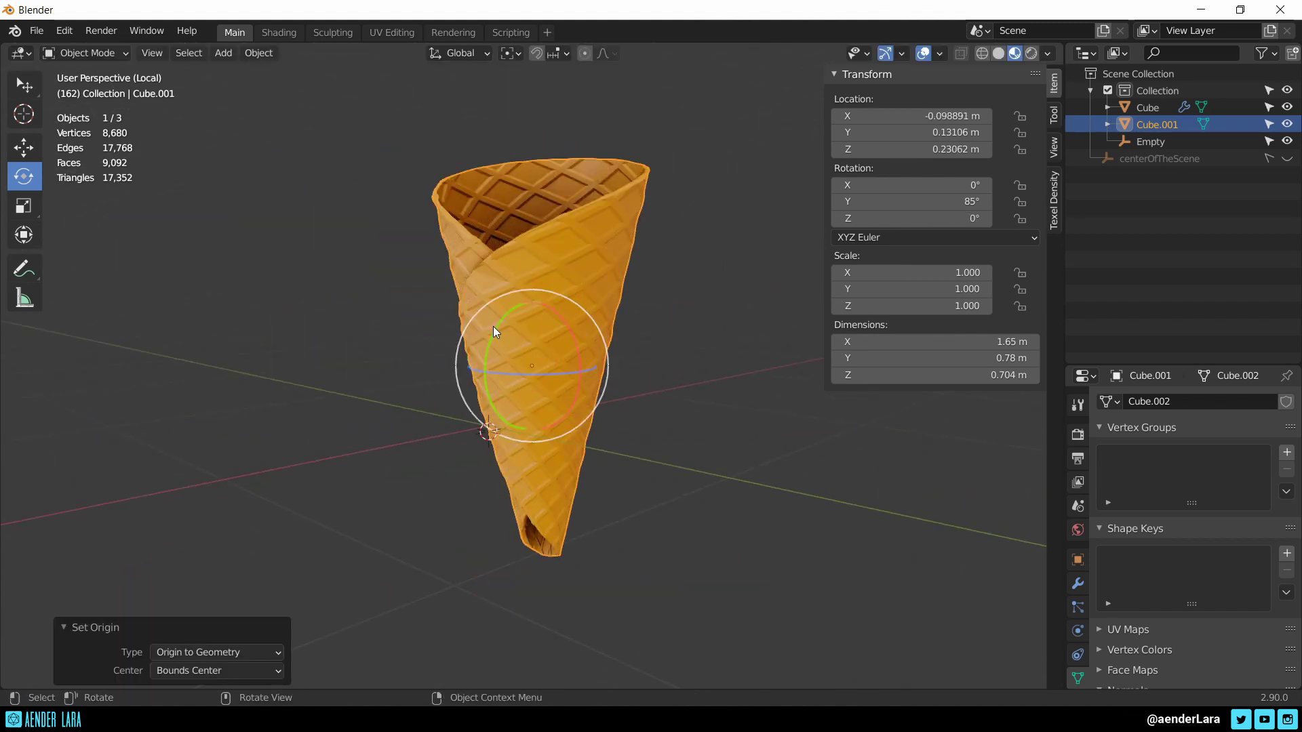
drag(536, 381, 827, 319)
key(ctrl+z)
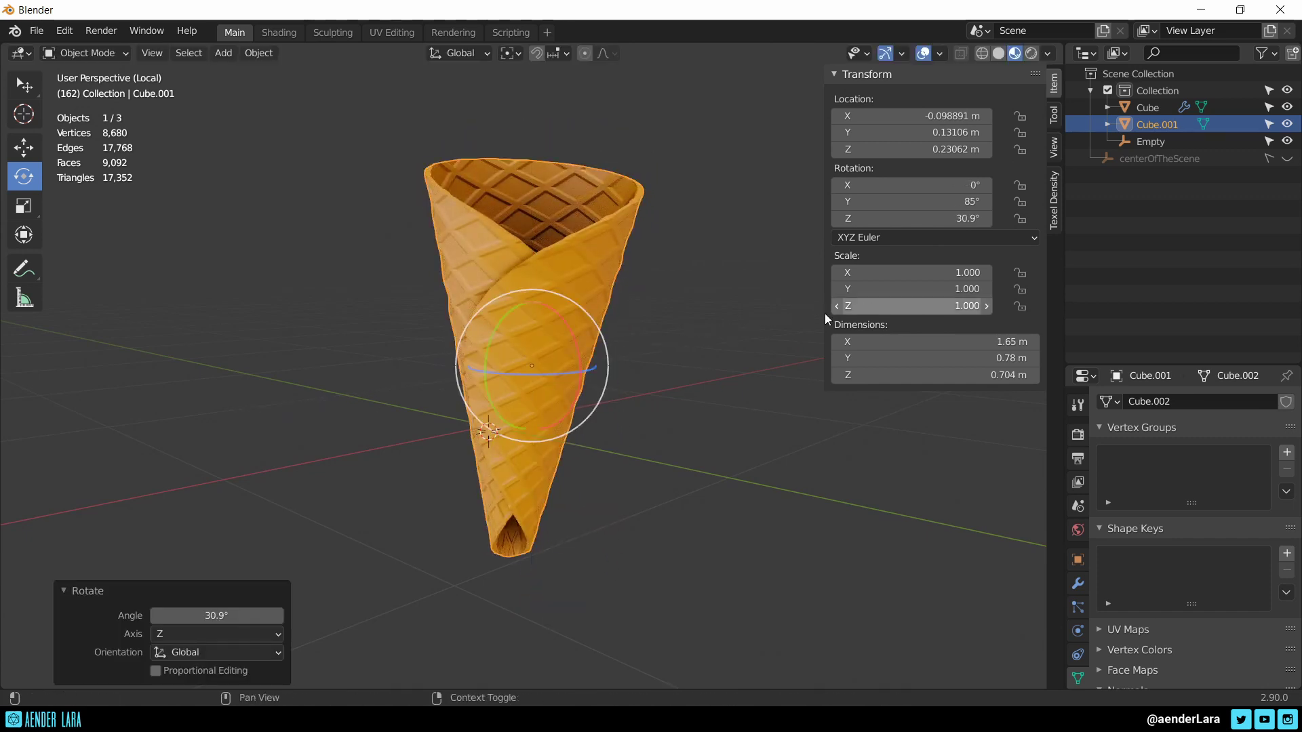
drag(595, 370, 653, 388)
Check the cone in front view, then close Blender
click(257, 430)
key(KP_1)
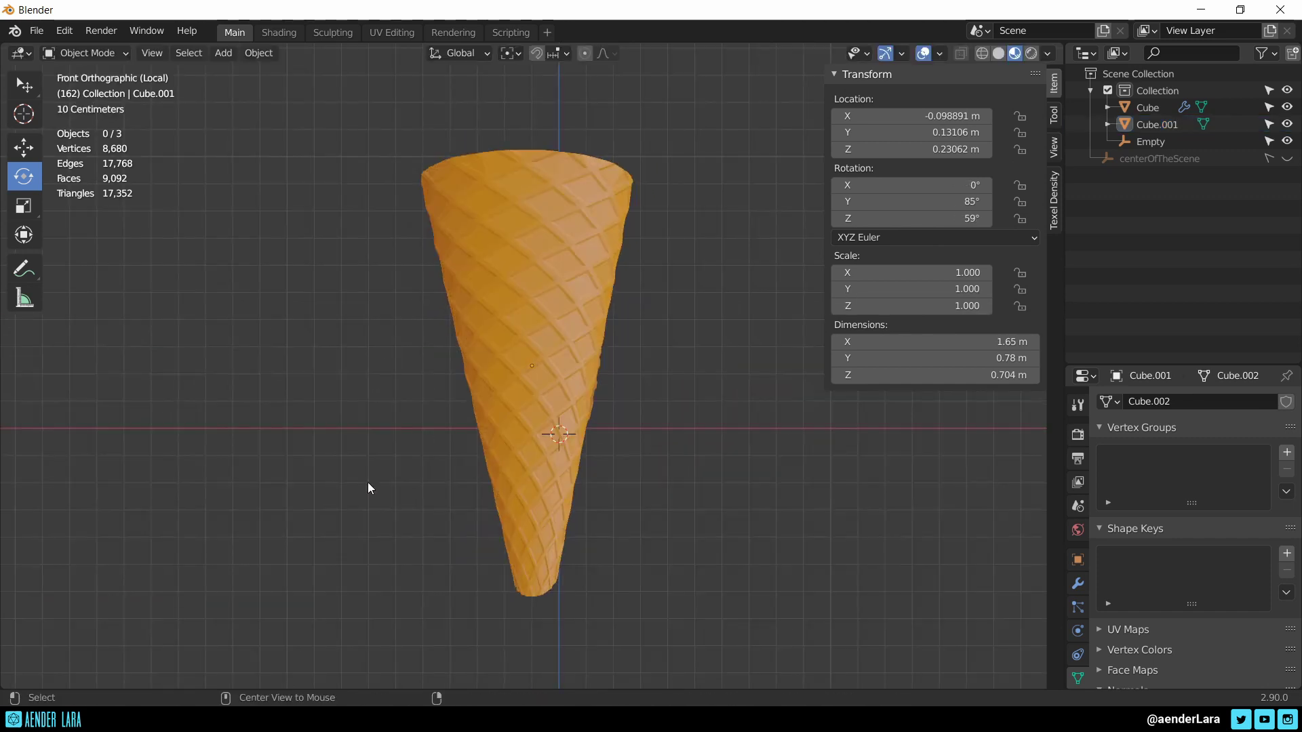
mouse_move(476, 473)
middle_down()
mouse_move(474, 431)
mouse_move(689, 430)
mouse_move(596, 311)
mouse_move(544, 296)
mouse_move(770, 421)
mouse_move(299, 462)
mouse_move(631, 311)
mouse_move(523, 414)
mouse_move(807, 340)
mouse_move(698, 360)
mouse_move(588, 411)
middle_up()
click(542, 296)
click(617, 331)
click(1280, 9)
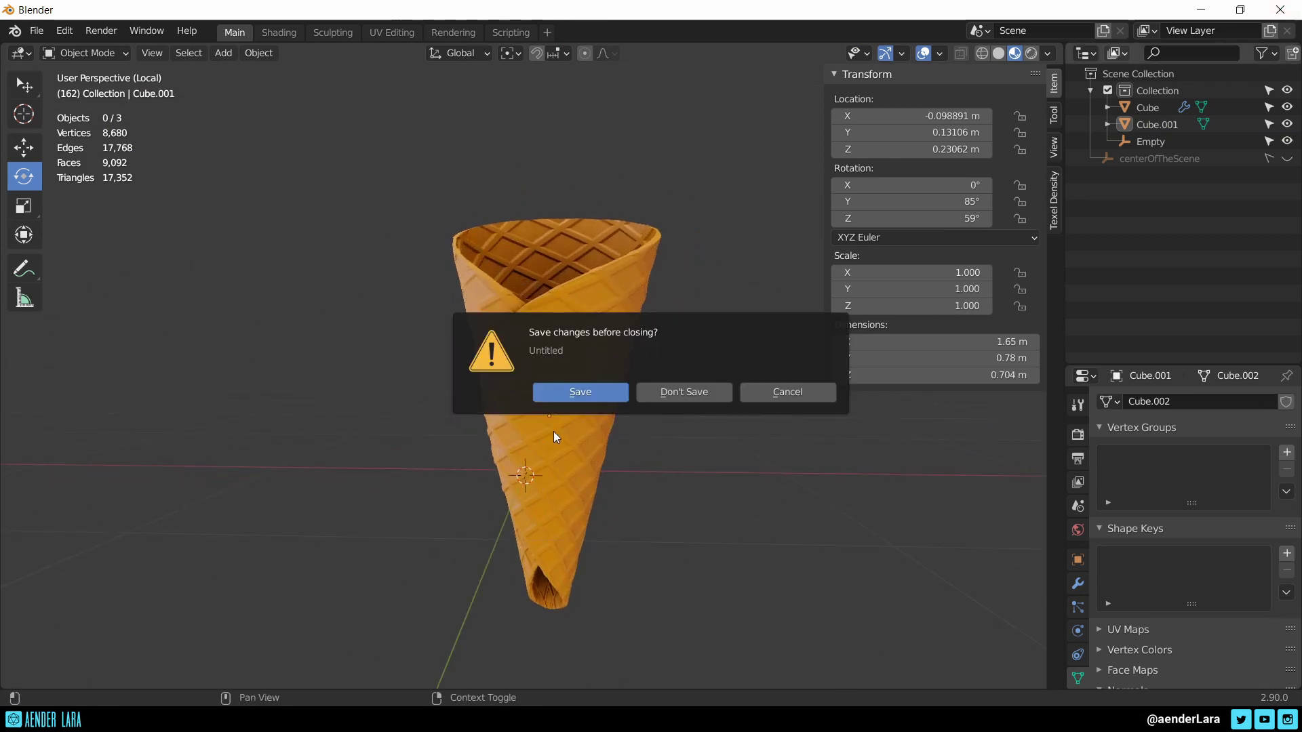